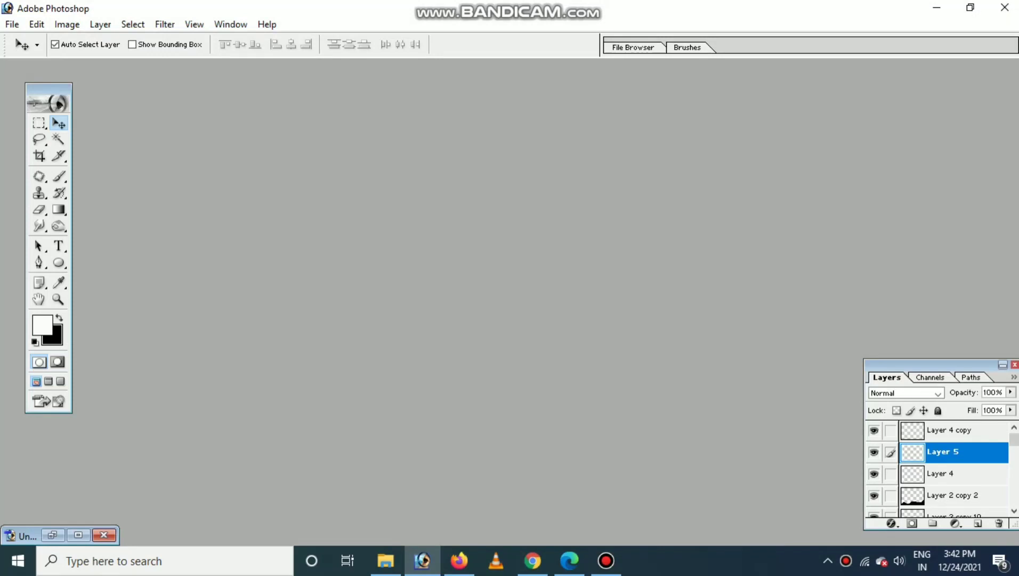
Step: Create a new blank document and enter CMYK values for a dark purple foreground colour
key(ctrl+n)
key(Return)
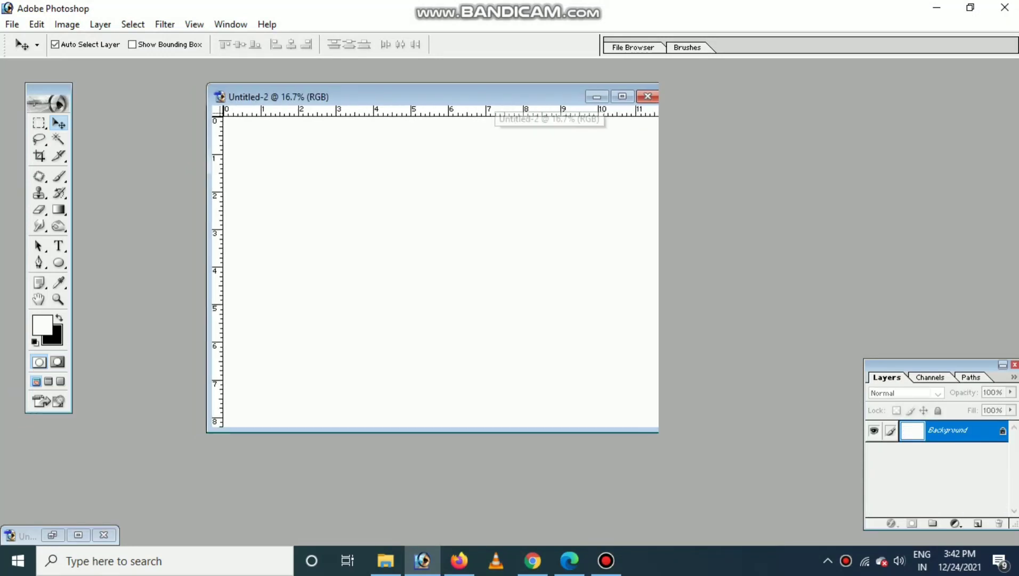
text(i)
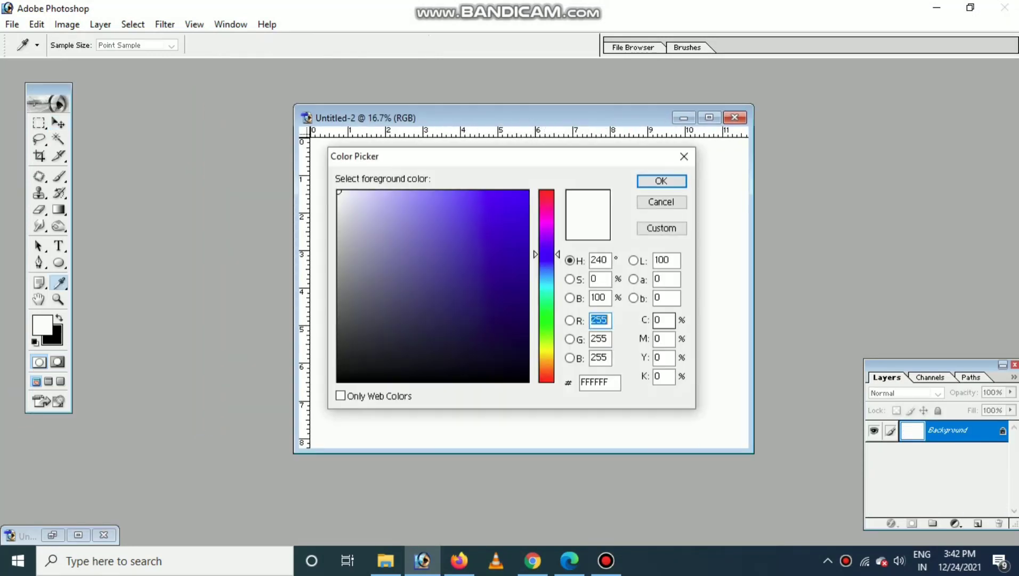
text(100)
key(Tab)
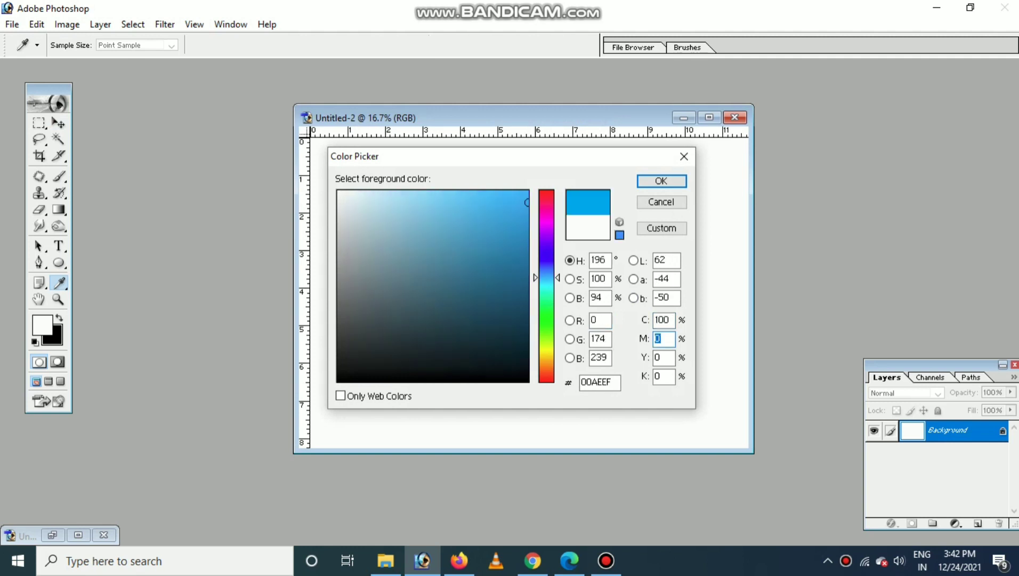
key(Tab)
text(1)
key(shift+Tab)
text(100)
key(Tab)
text(50)
key(Tab)
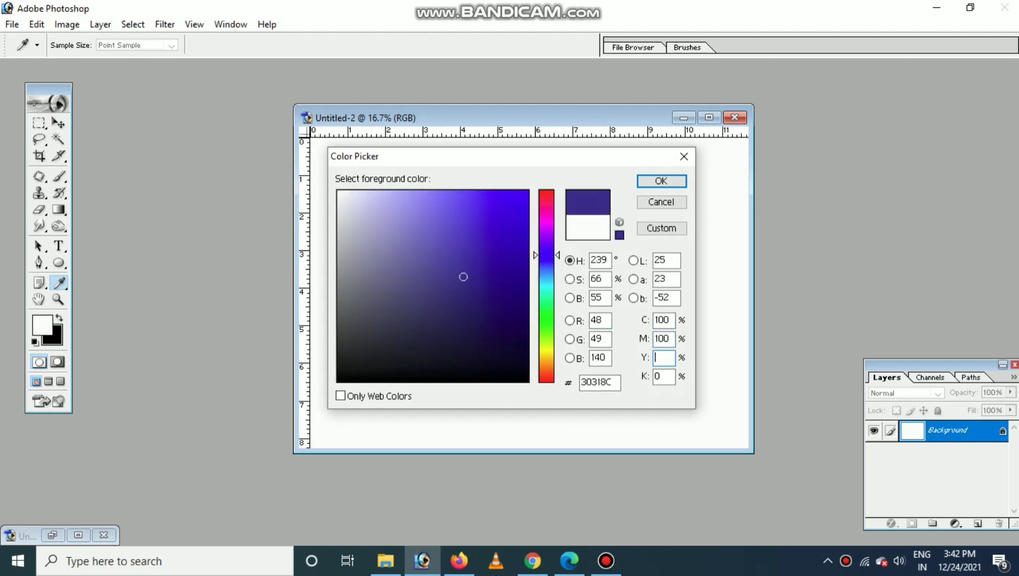
key(Return)
Step: Set up the Gradient tool with its opacity raised to 100%
key(v)
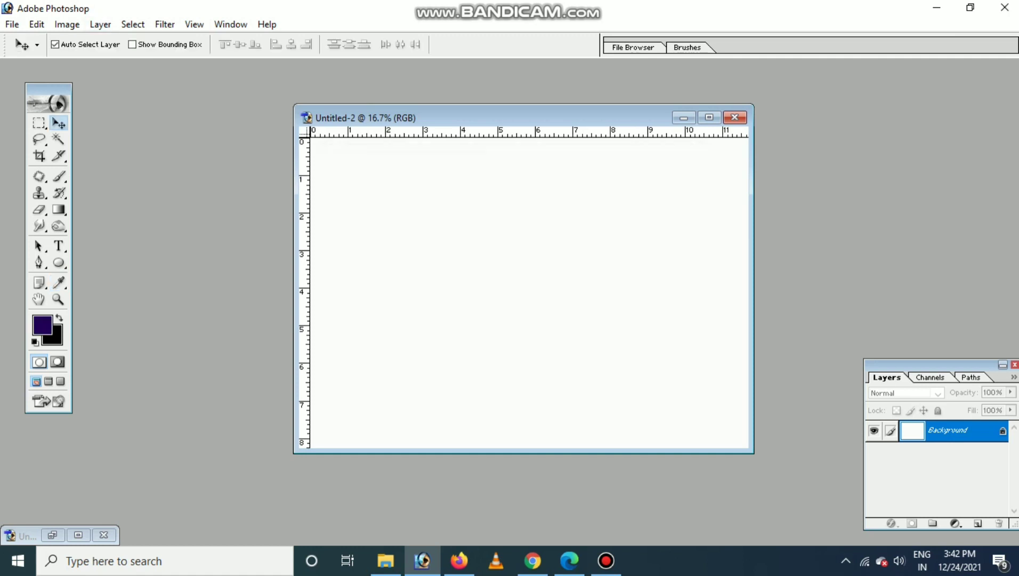
key(g)
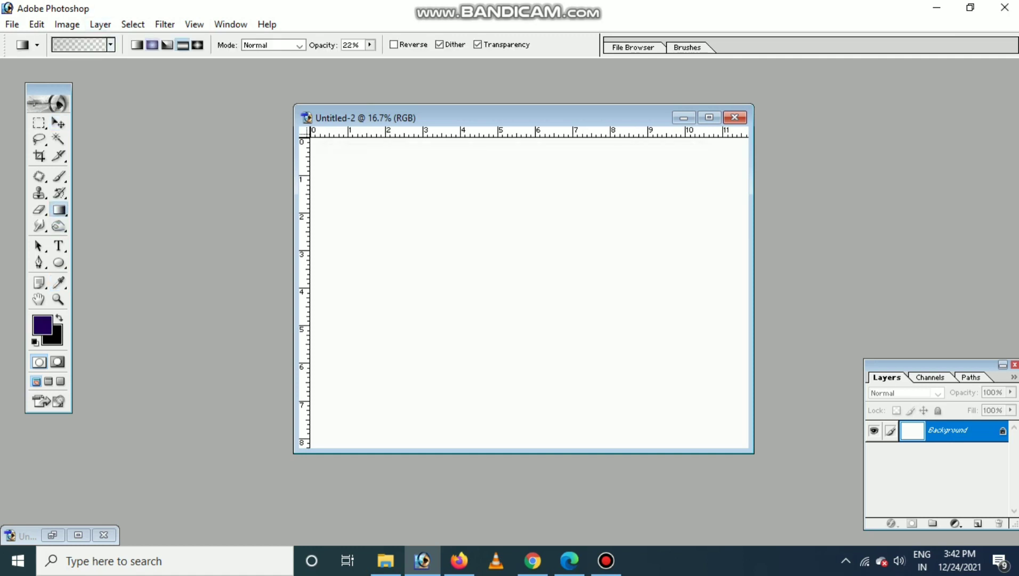
click(80, 44)
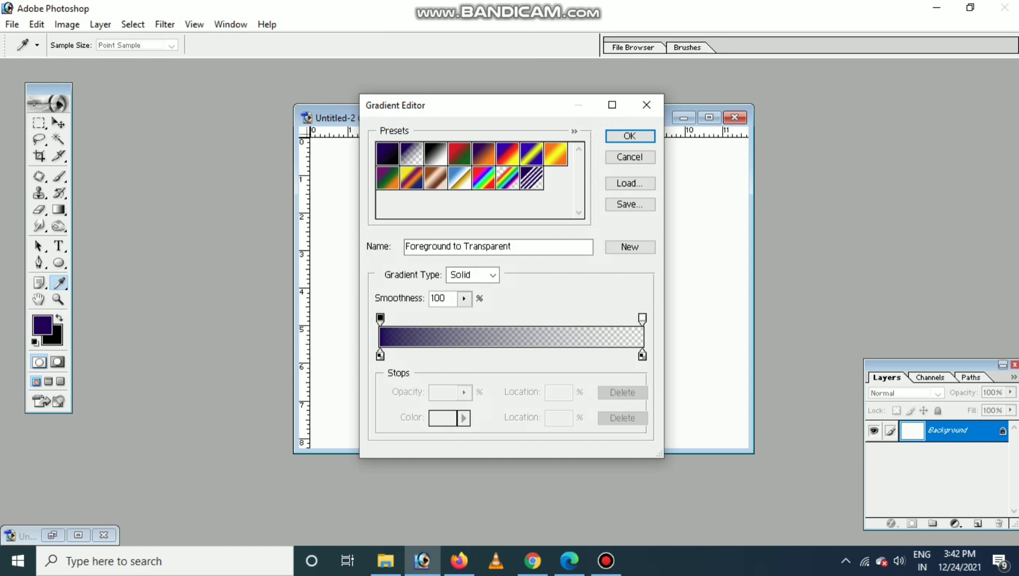
click(619, 157)
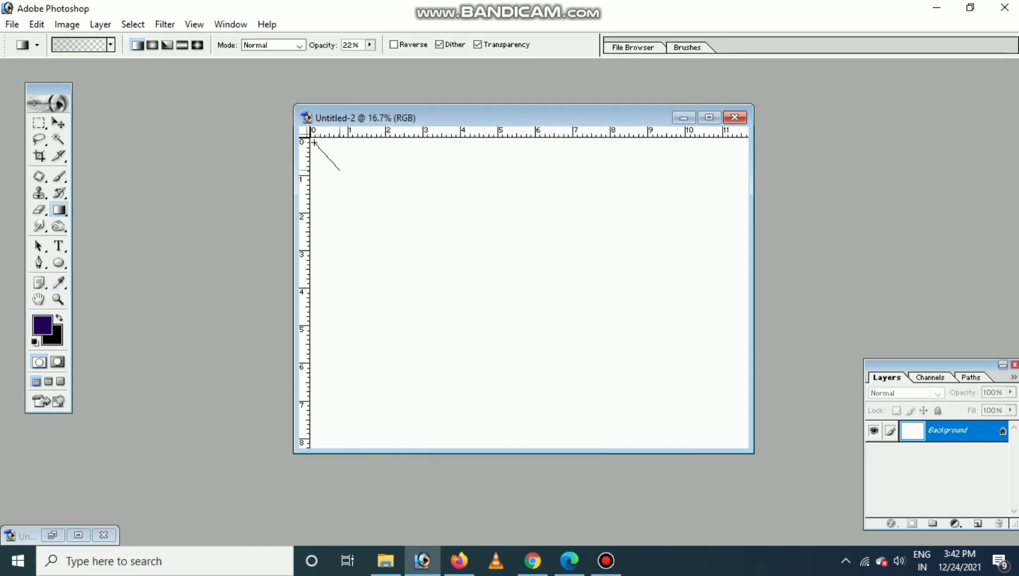
drag(312, 140, 504, 307)
key(ctrl+z)
click(370, 44)
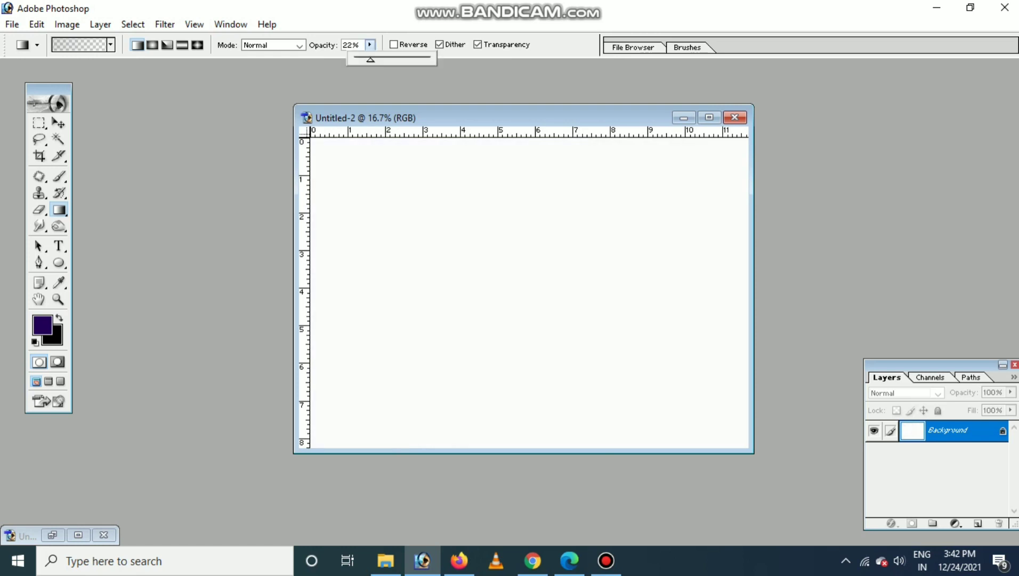
drag(367, 59, 437, 59)
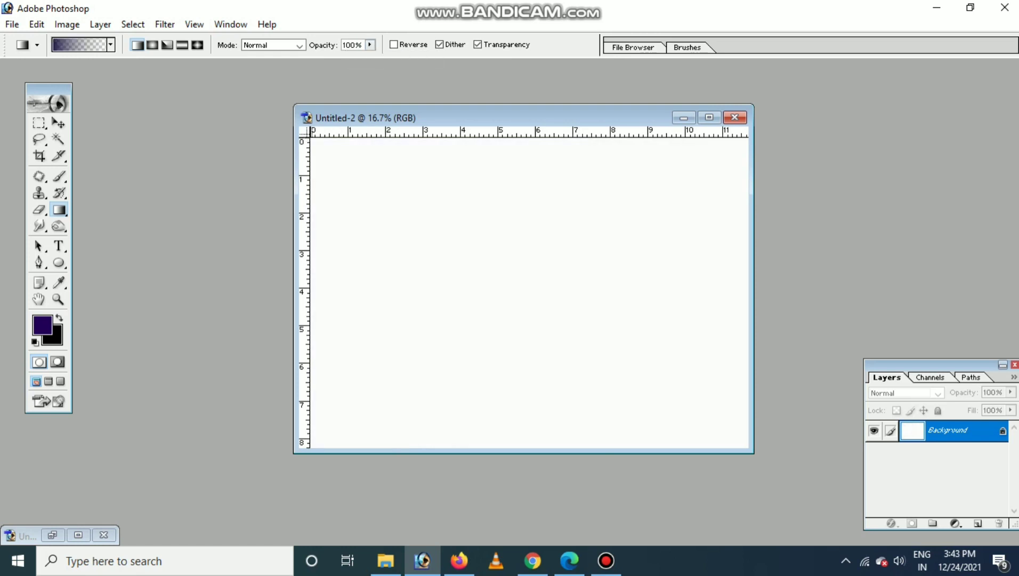
Step: Fill the maximized canvas with a diagonal dark purple-to-white gradient, redrawing until the dark area is larger
key(f)
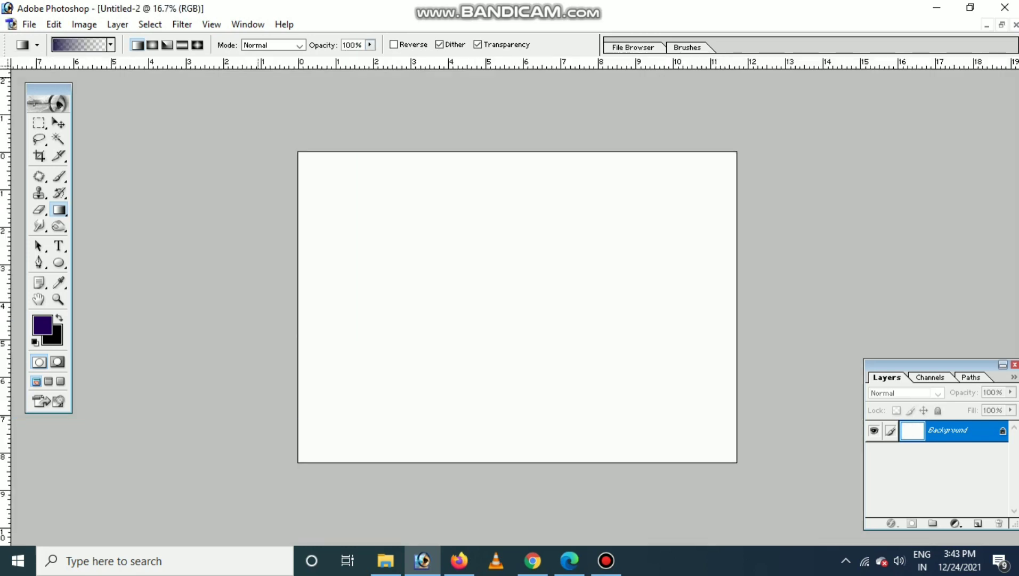
drag(300, 153, 426, 304)
key(ctrl+z)
drag(300, 153, 627, 412)
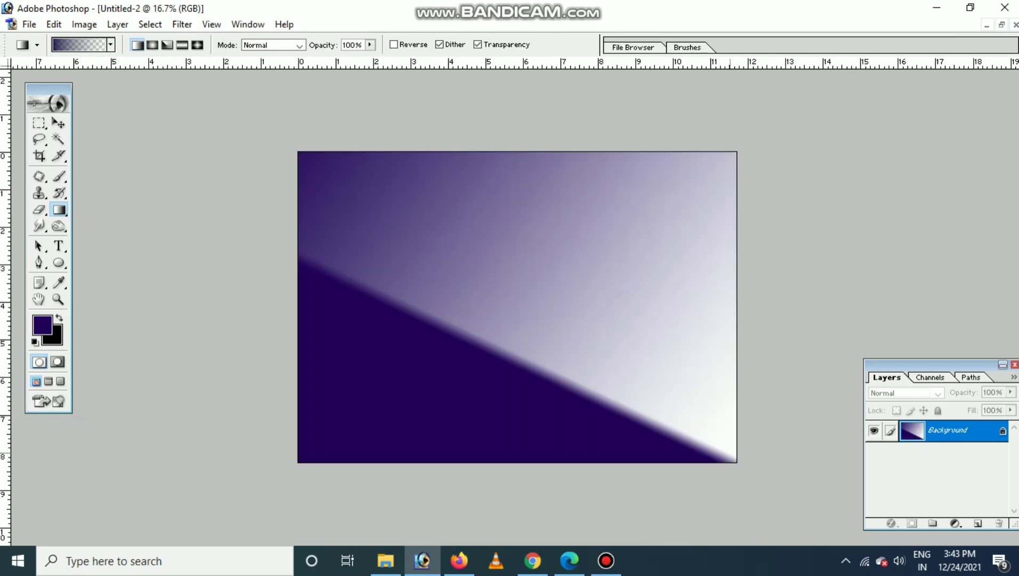
key(ctrl+z)
drag(341, 266, 693, 330)
key(ctrl+z)
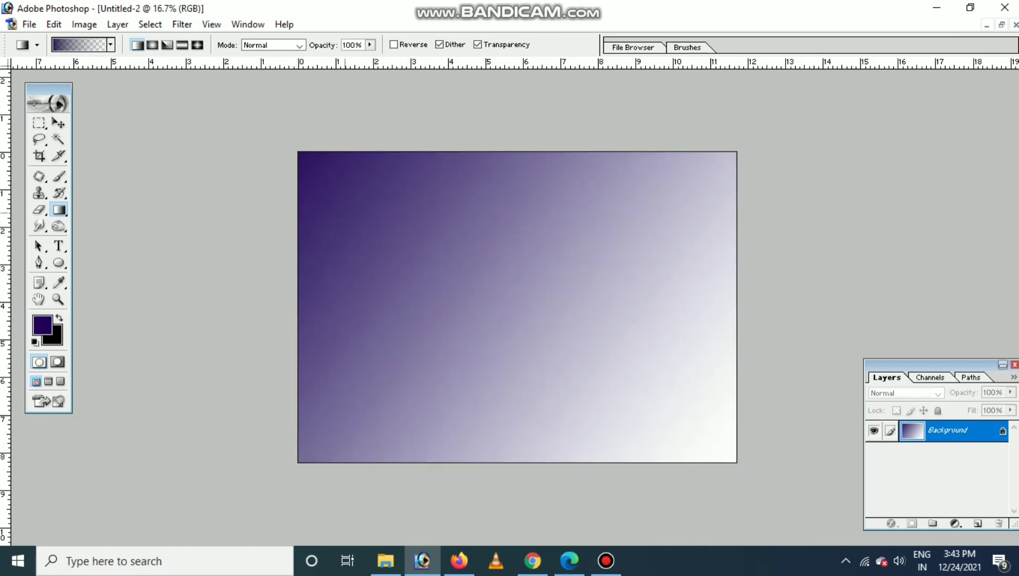
drag(416, 240, 640, 373)
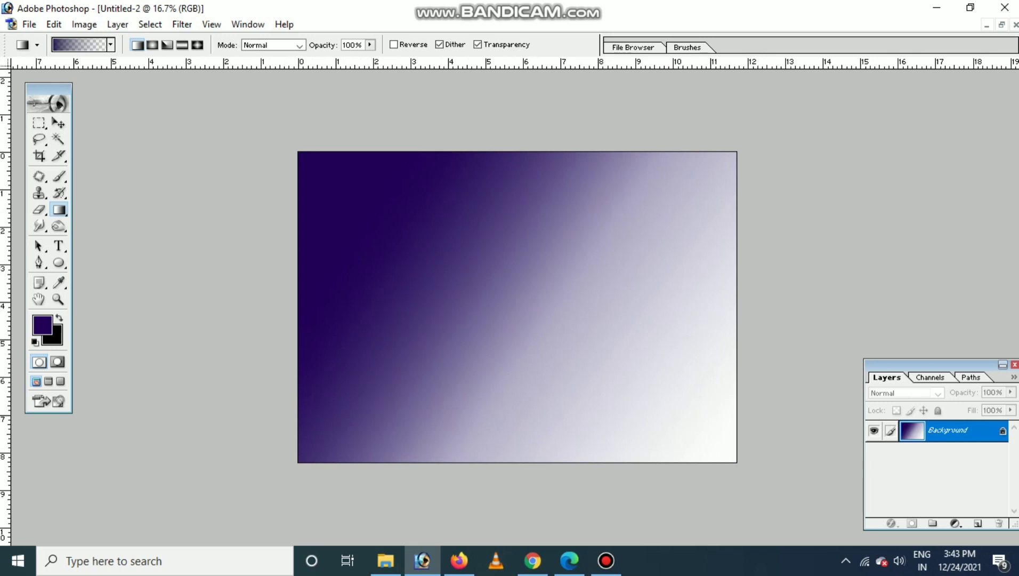
Step: Pick a bright blue foreground colour in the Color Picker
click(42, 324)
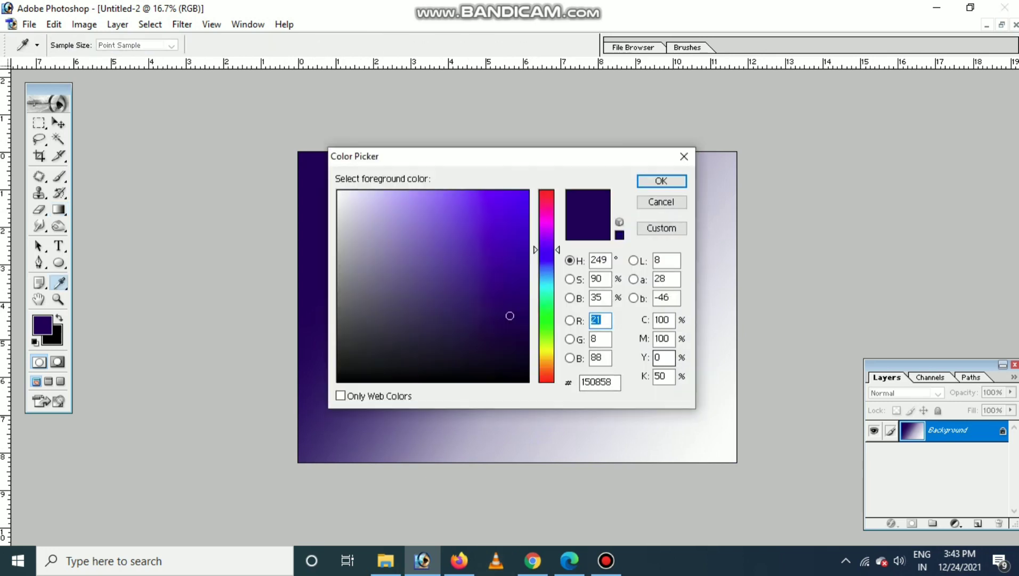
click(547, 352)
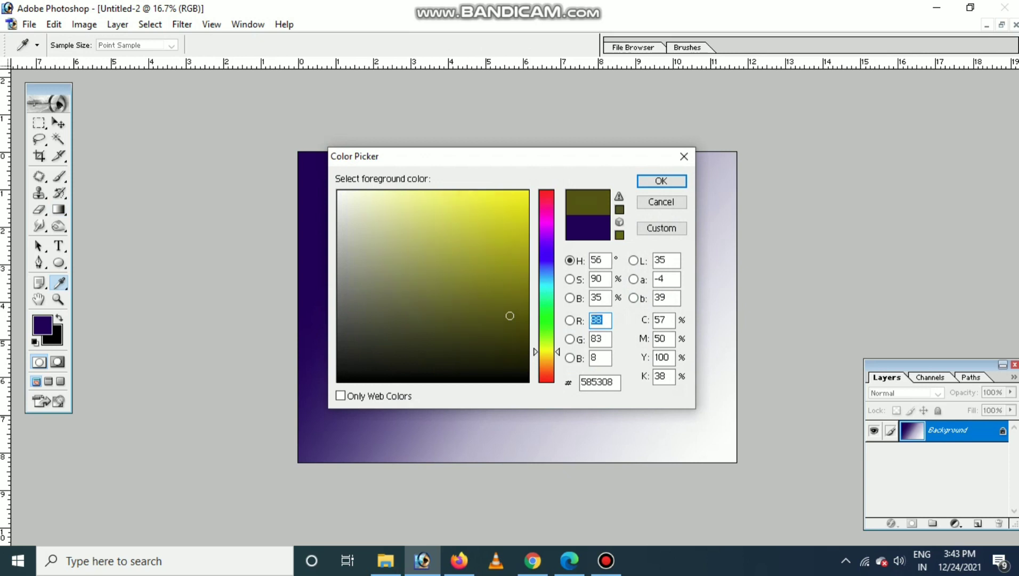
drag(547, 352, 547, 289)
key(Tab)
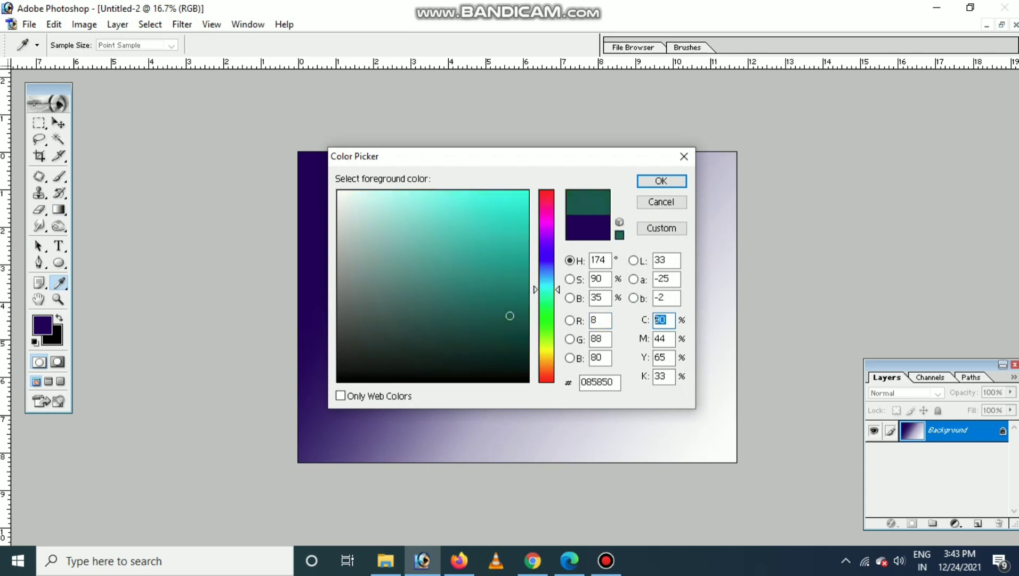
key(Tab)
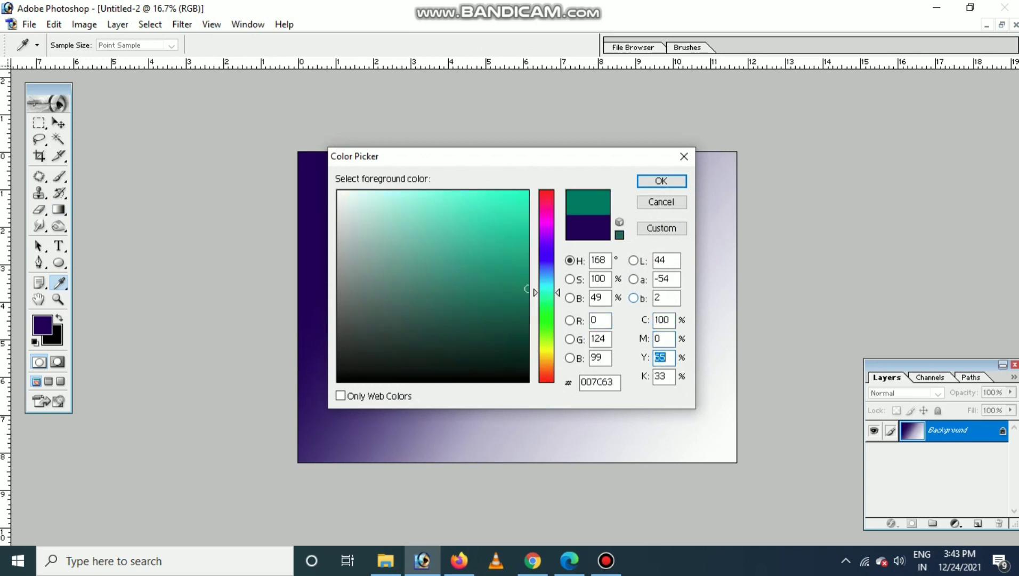
text(0)
key(Return)
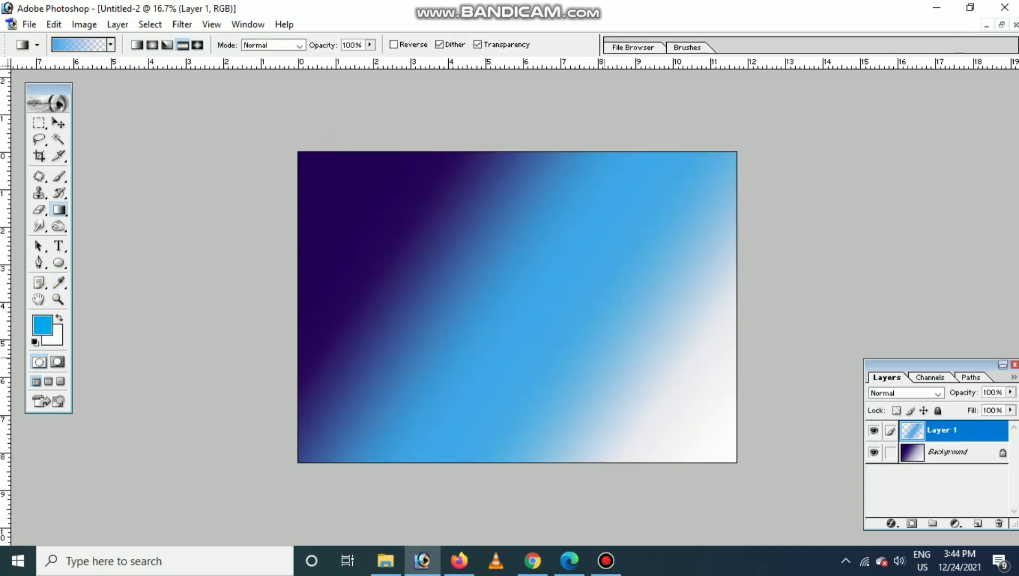
Step: Shift the blue gradient layer slightly right and down
key(v)
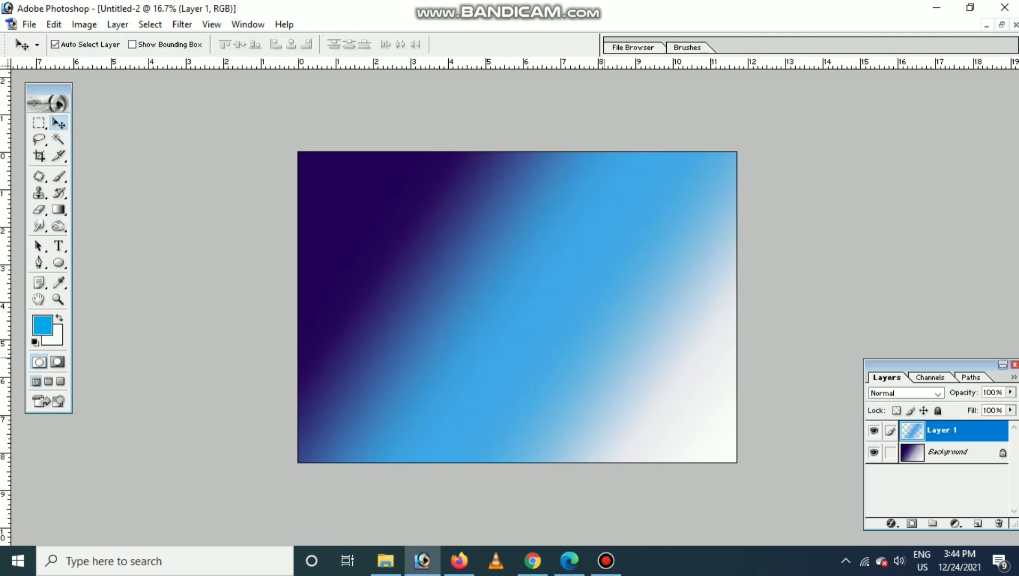
drag(601, 347, 616, 358)
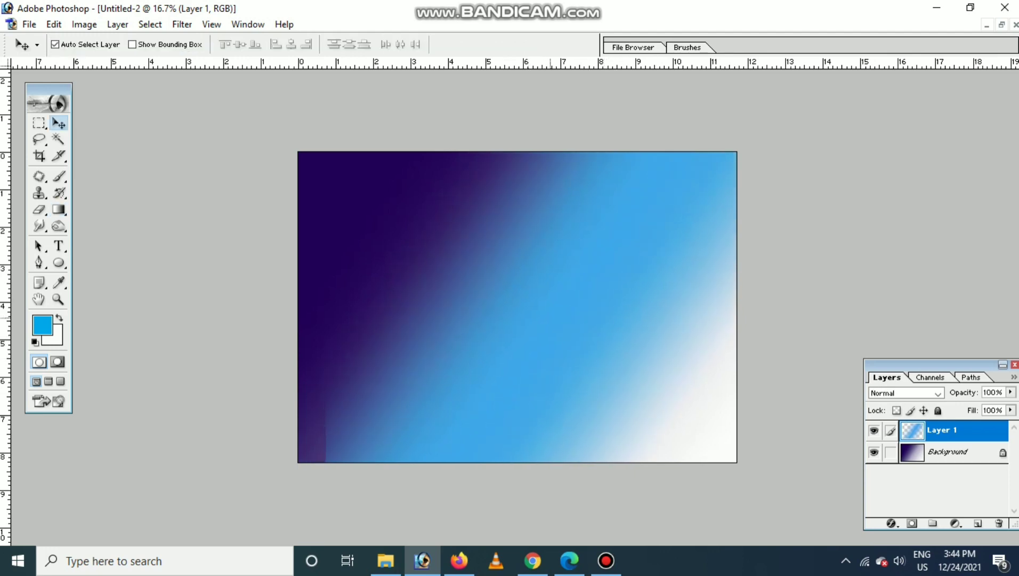
drag(529, 318, 573, 325)
Step: Choose the Eraser with the soft round 13 px brush
key(e)
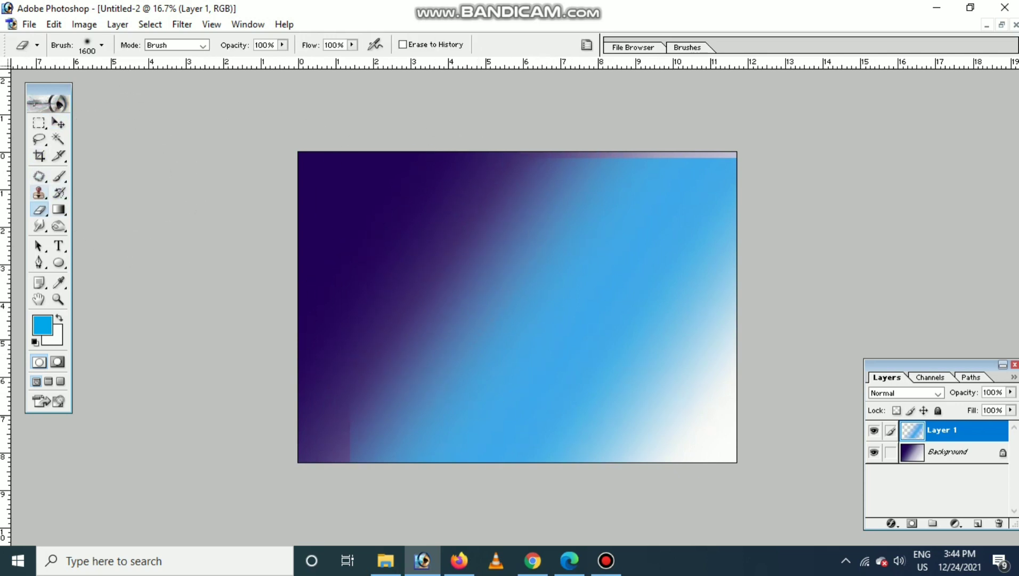
click(101, 46)
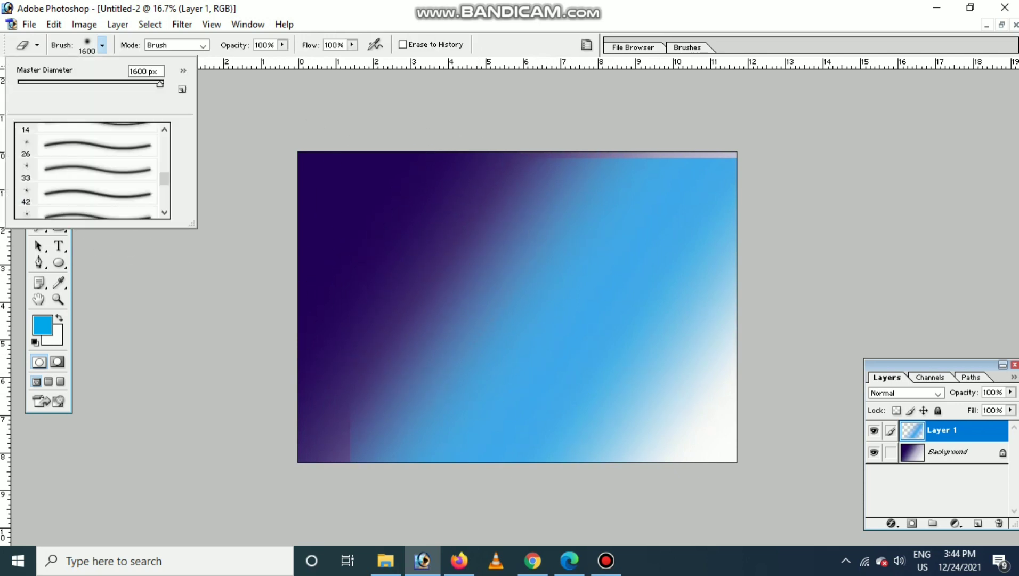
scroll(93, 170, up, 2)
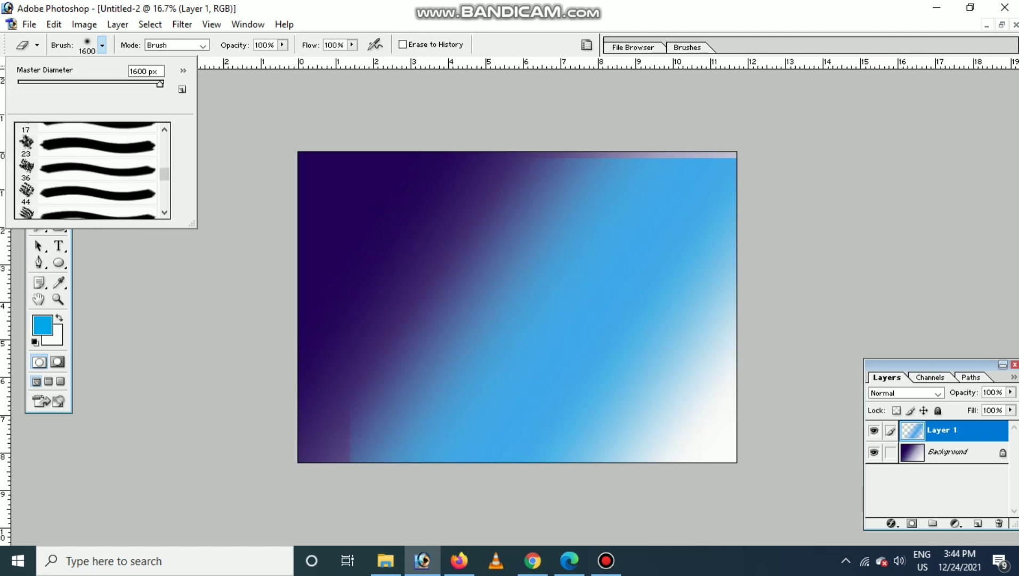
scroll(93, 169, up, 5)
scroll(94, 169, up, 5)
scroll(93, 169, down, 1)
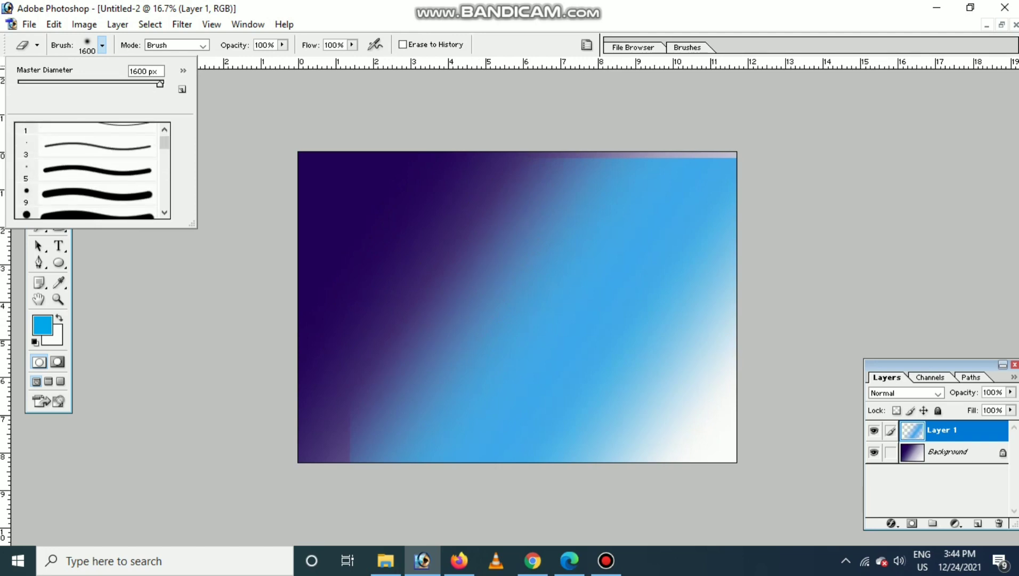
scroll(93, 170, down, 1)
scroll(93, 169, down, 2)
scroll(94, 169, down, 1)
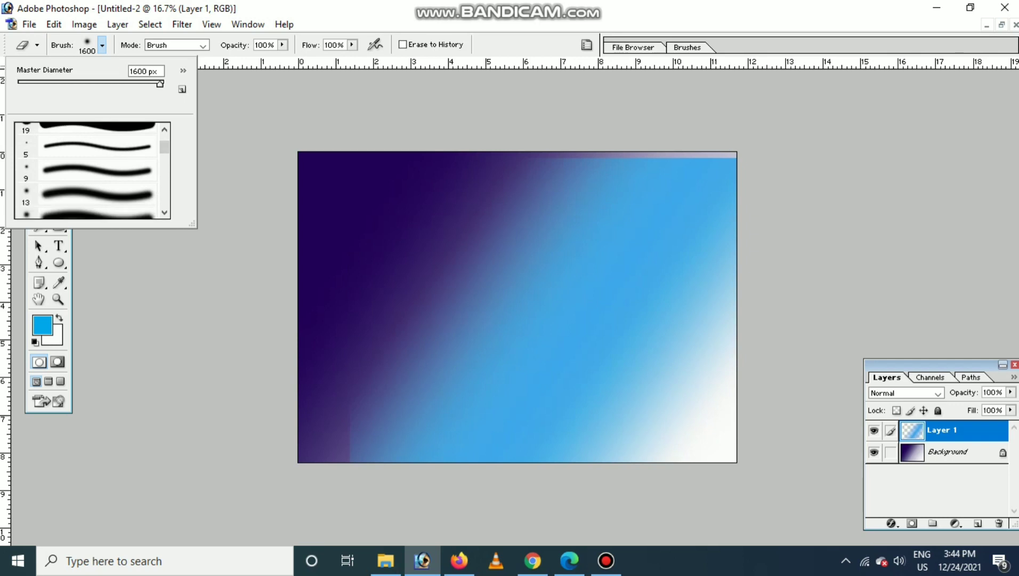
scroll(93, 170, down, 1)
click(93, 182)
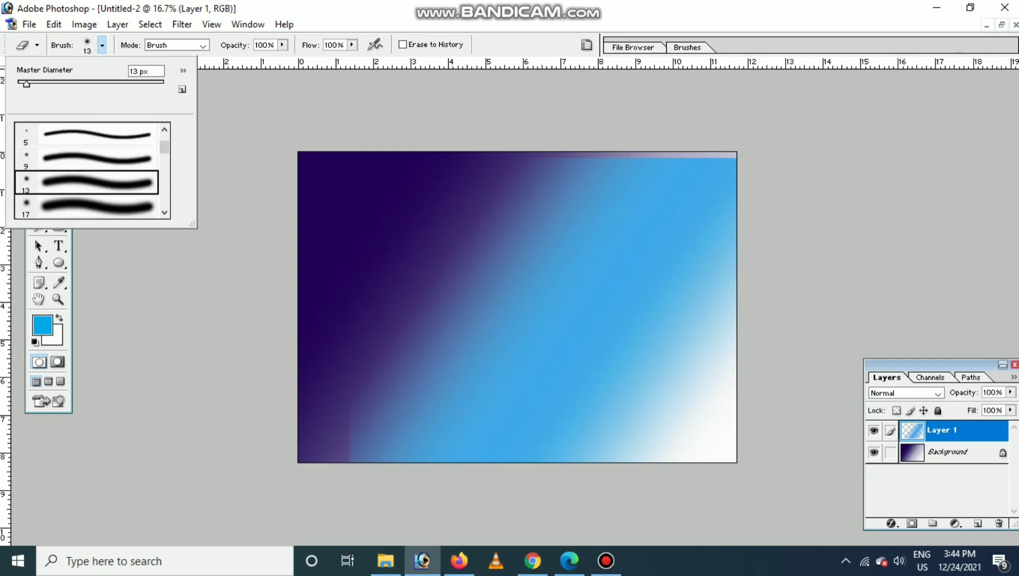
click(206, 246)
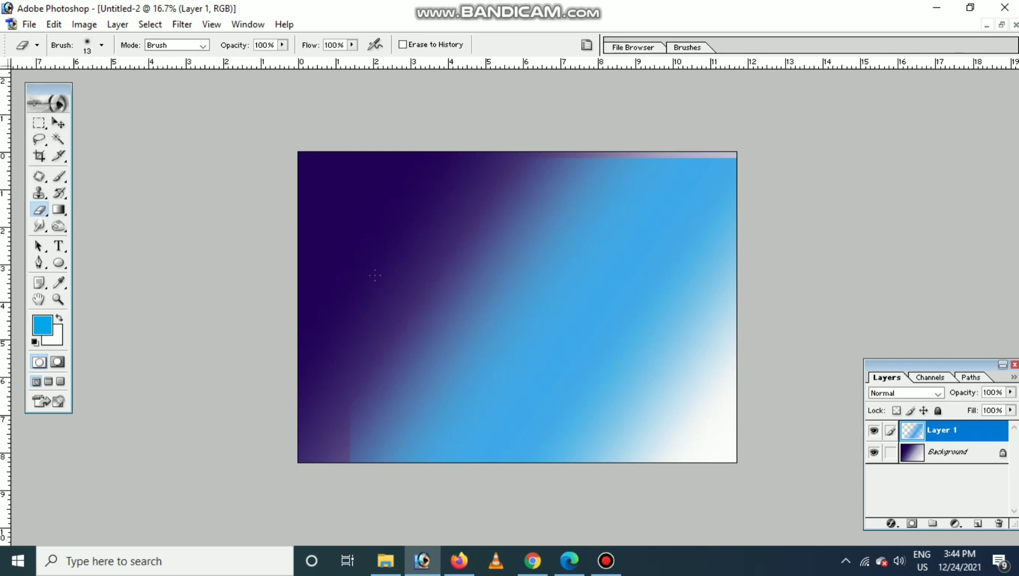
Step: Enlarge the eraser and erase parts of the blue band to soften its edges
key(bracketright)
key(bracketright)
key(bracketright)
key(bracketright)
key(bracketright)
key(bracketright)
key(bracketright)
key(bracketright)
mouse_move(360, 265)
mouse_down()
mouse_move(398, 257)
mouse_move(569, 159)
mouse_move(440, 255)
mouse_up()
key(bracketright)
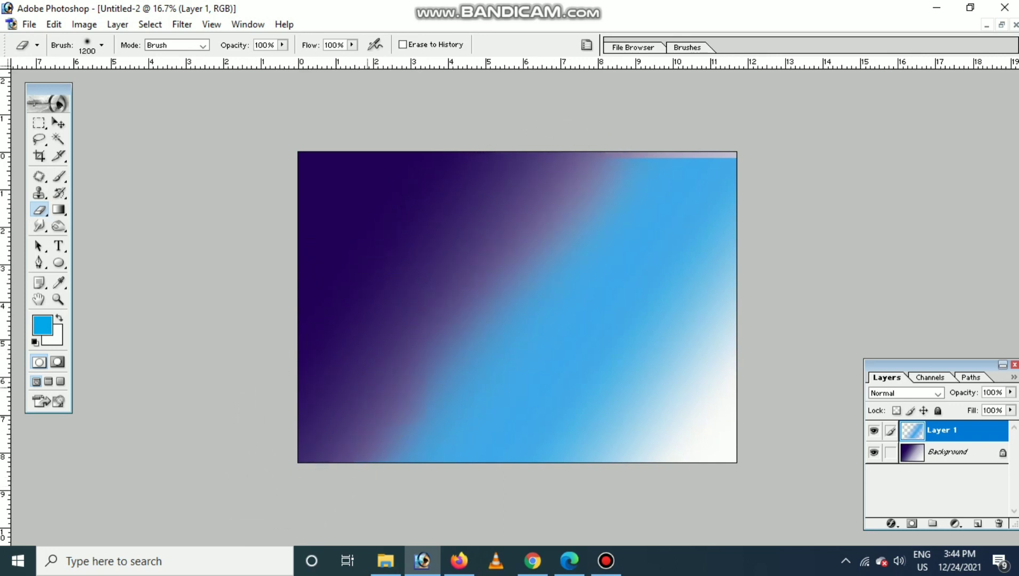
drag(364, 373, 648, 57)
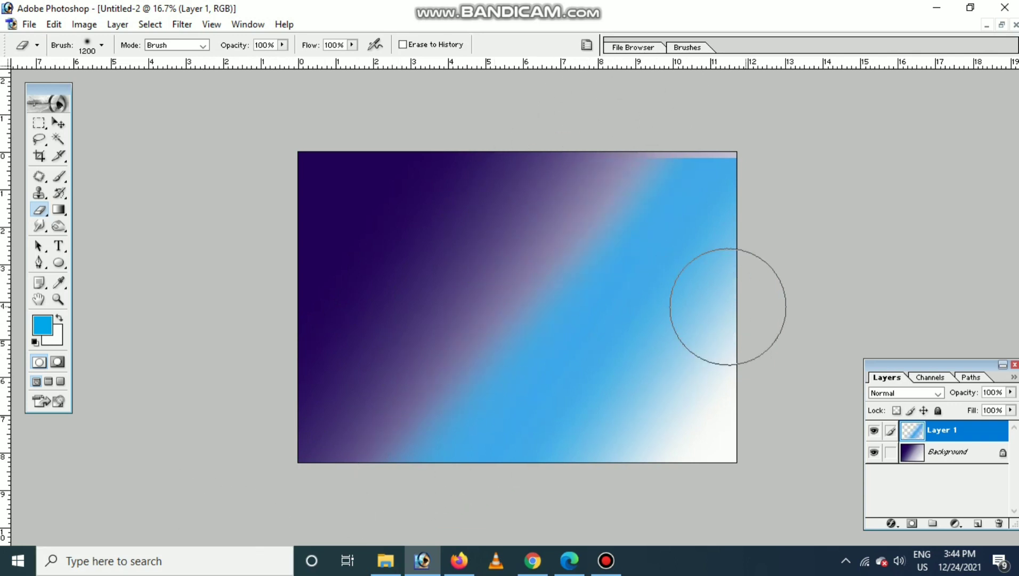
Step: Nudge the blue layer up and erase the thin blue strip along the bottom edge
key(v)
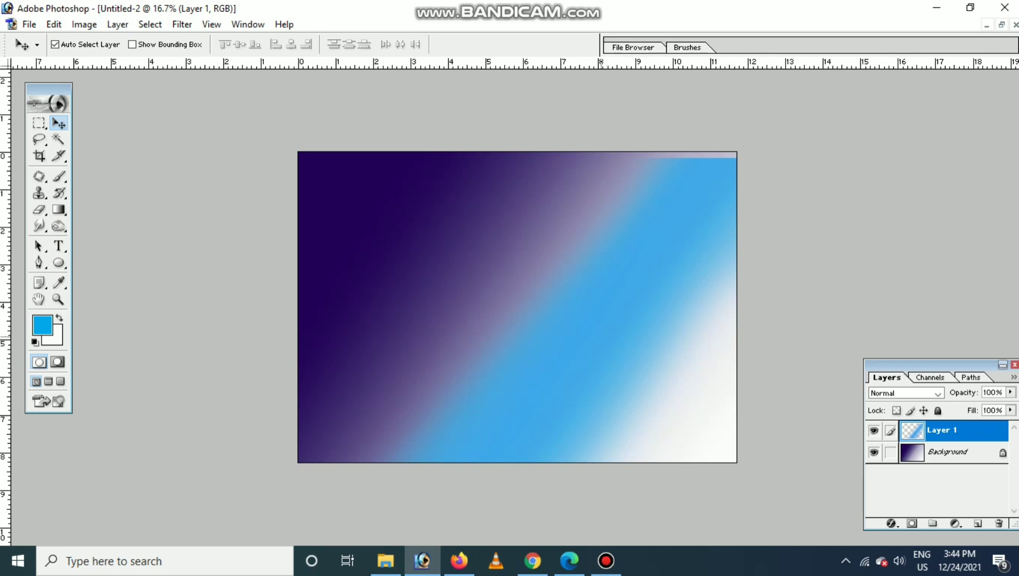
key(shift+Up)
key(shift+Up)
key(shift+Up)
key(shift+Up)
key(shift+Up)
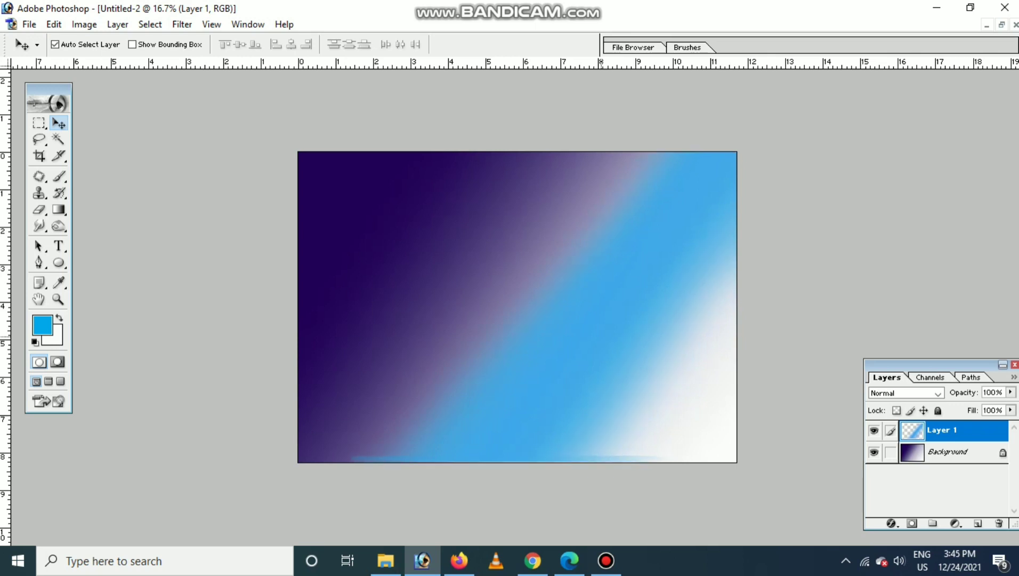
key(e)
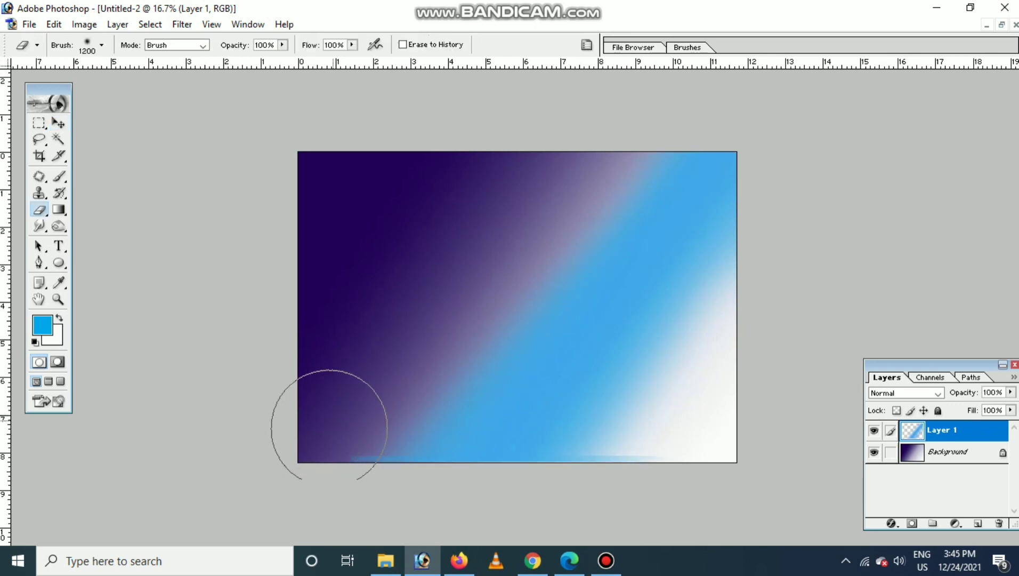
drag(740, 398, 722, 357)
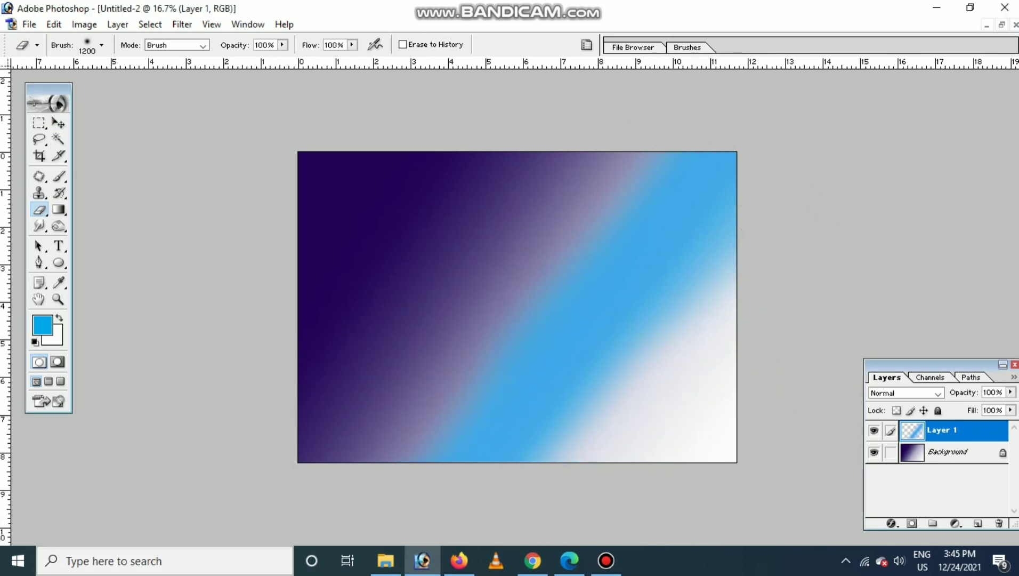
Step: Set the foreground colour to yellow (FFDA00) in the Color Picker
key(v)
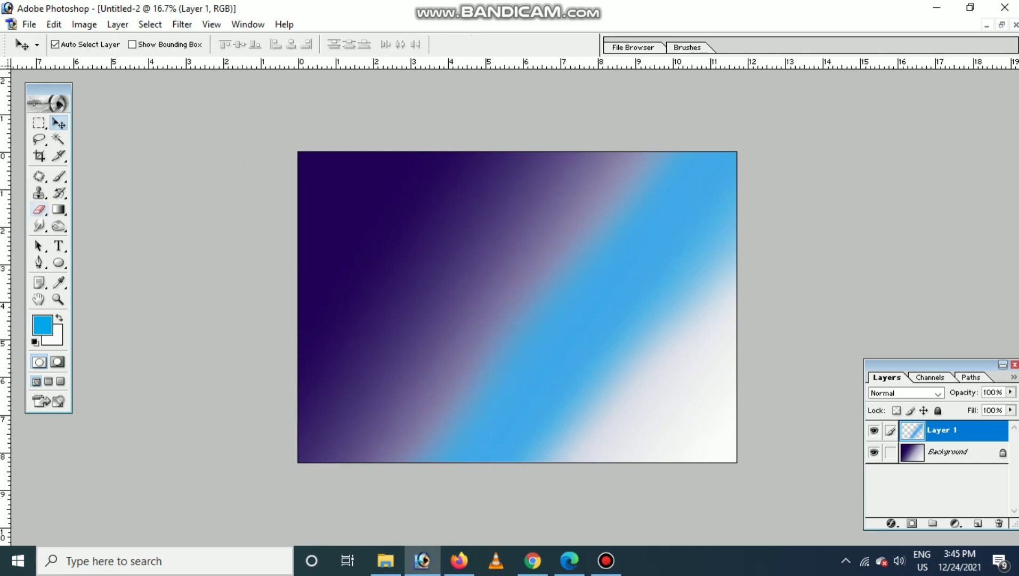
click(59, 283)
click(42, 325)
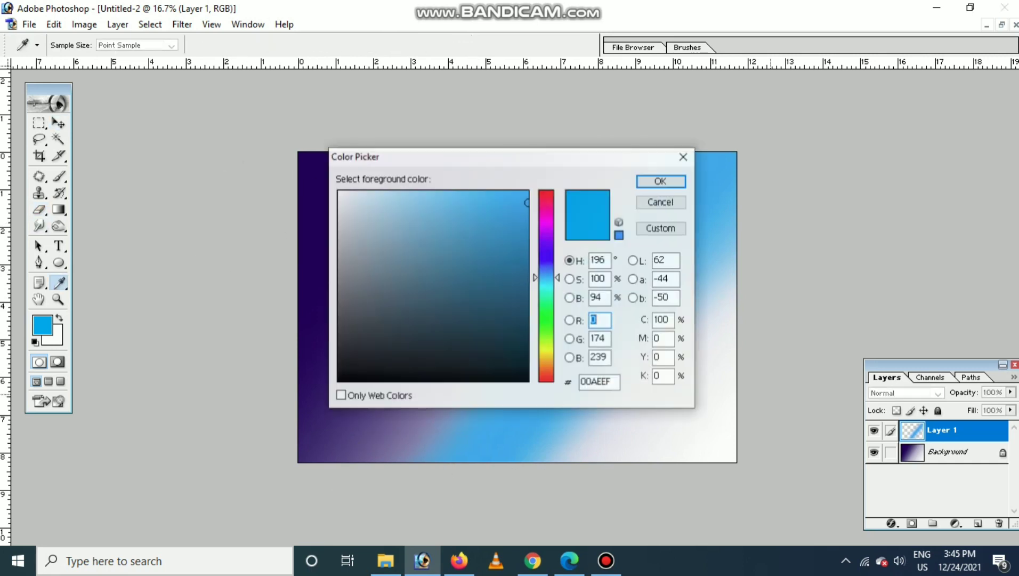
text(0)
key(Tab)
key(Tab)
text(1)
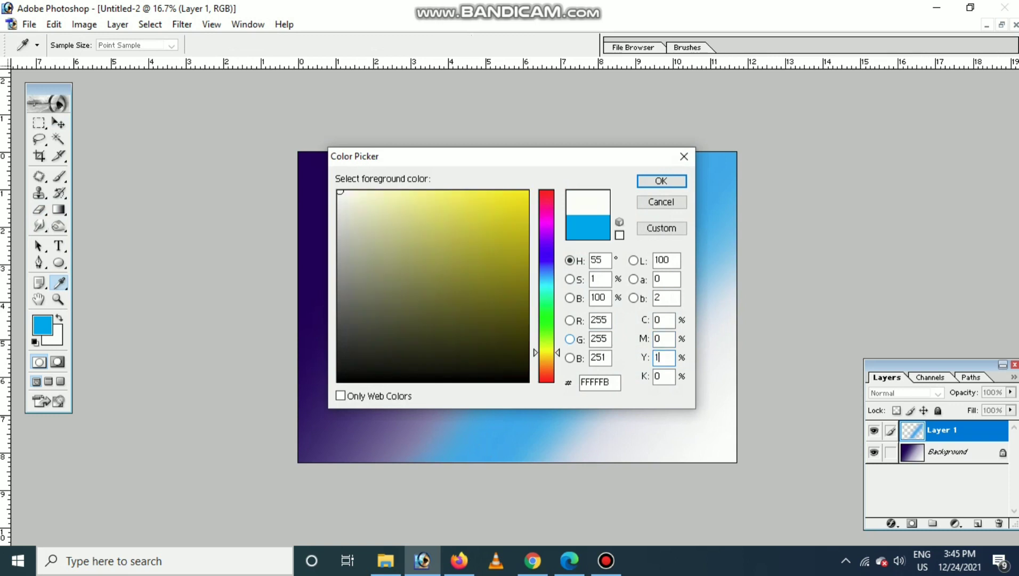
text(00)
text(1)
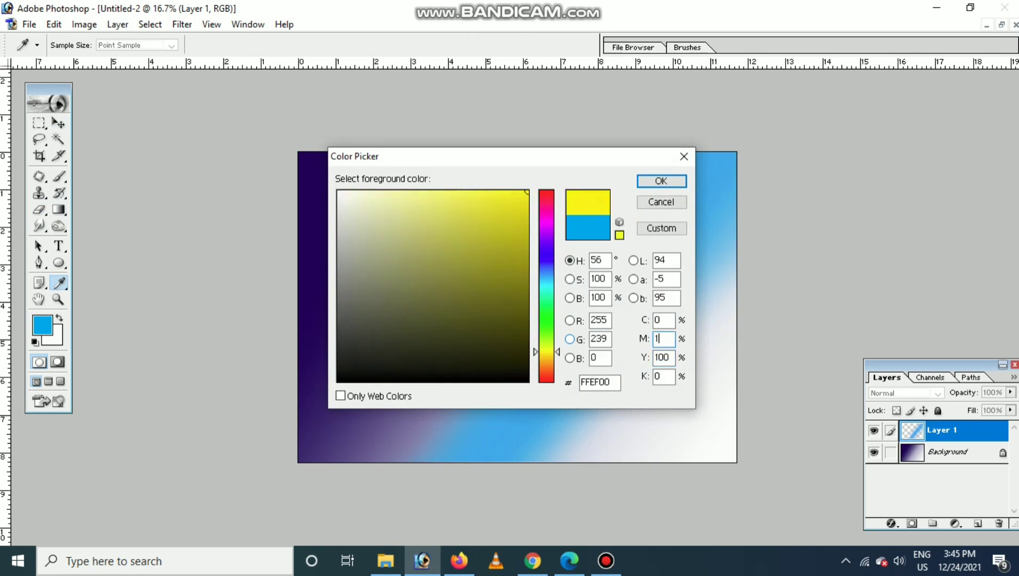
text(0)
key(Tab)
key(Tab)
text(1)
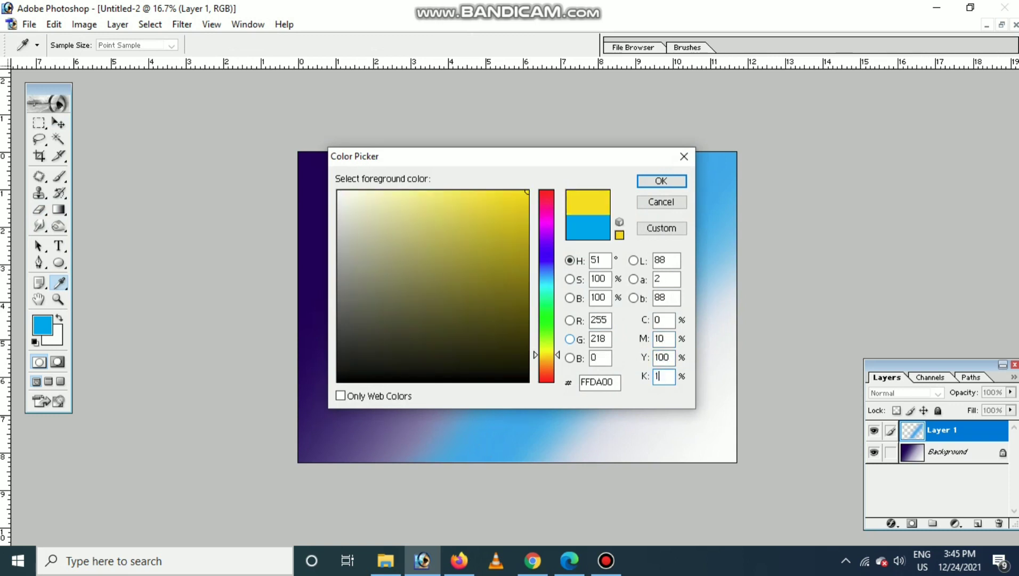
text(0)
key(BackSpace)
key(BackSpace)
key(Return)
key(Return)
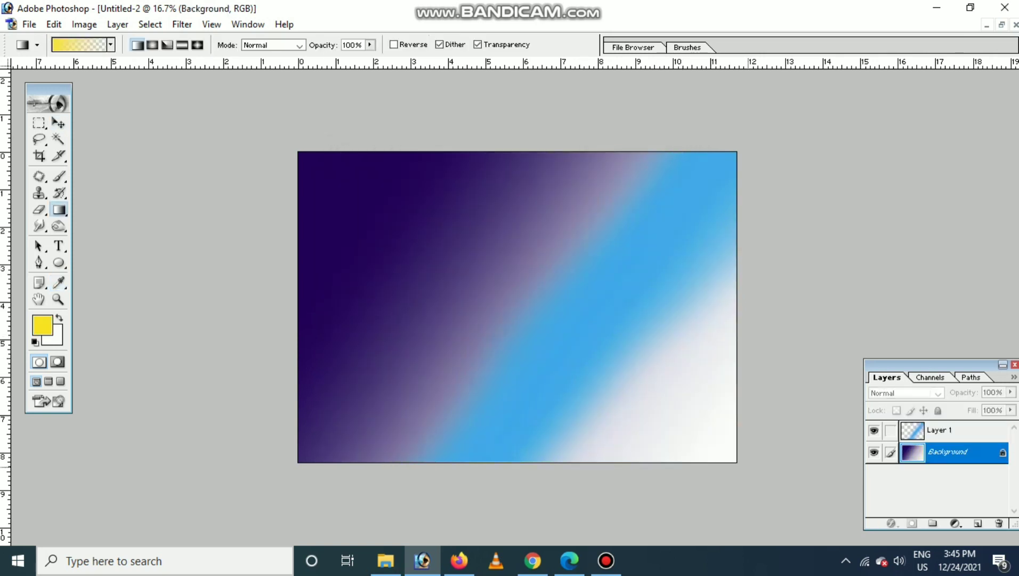
Step: Draw a yellow gradient fading in from the bottom-right corner of the background
drag(749, 467, 589, 327)
key(ctrl+z)
drag(728, 462, 587, 368)
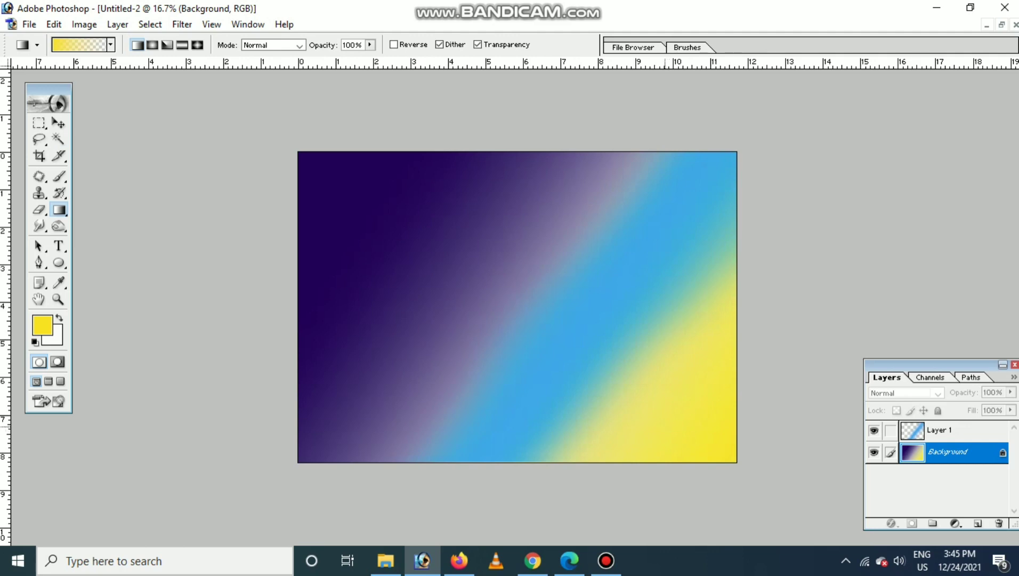
key(v)
click(664, 426)
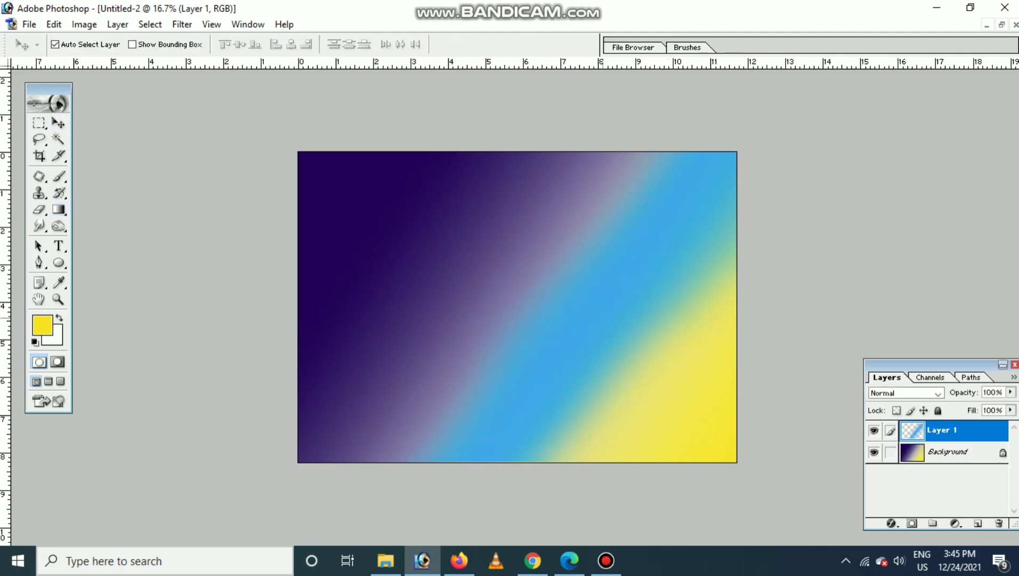
Step: Free-transform Layer 1 to stretch the blue band wider on both sides
key(ctrl+t)
drag(369, 307, 341, 306)
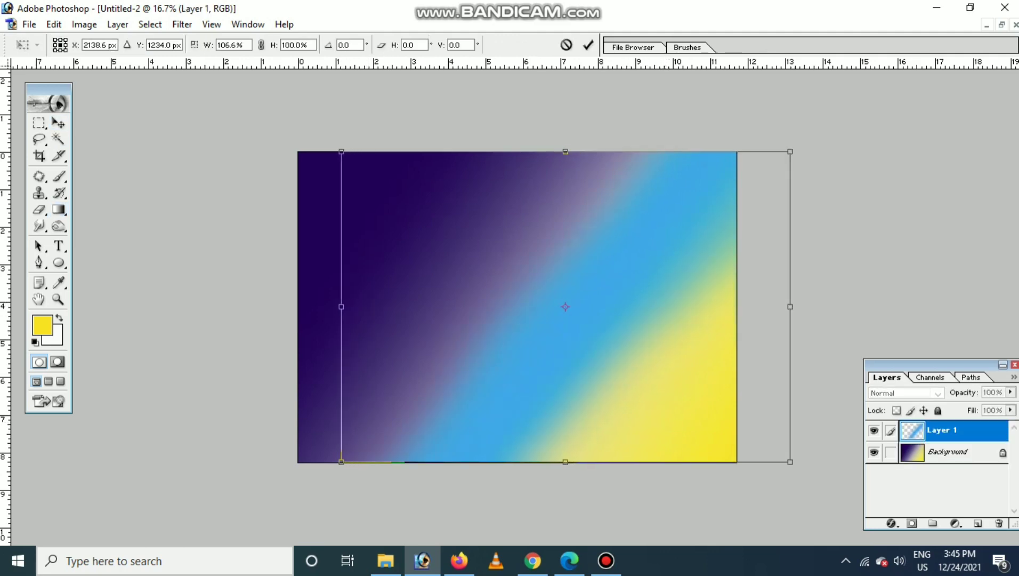
drag(790, 309, 832, 291)
key(Return)
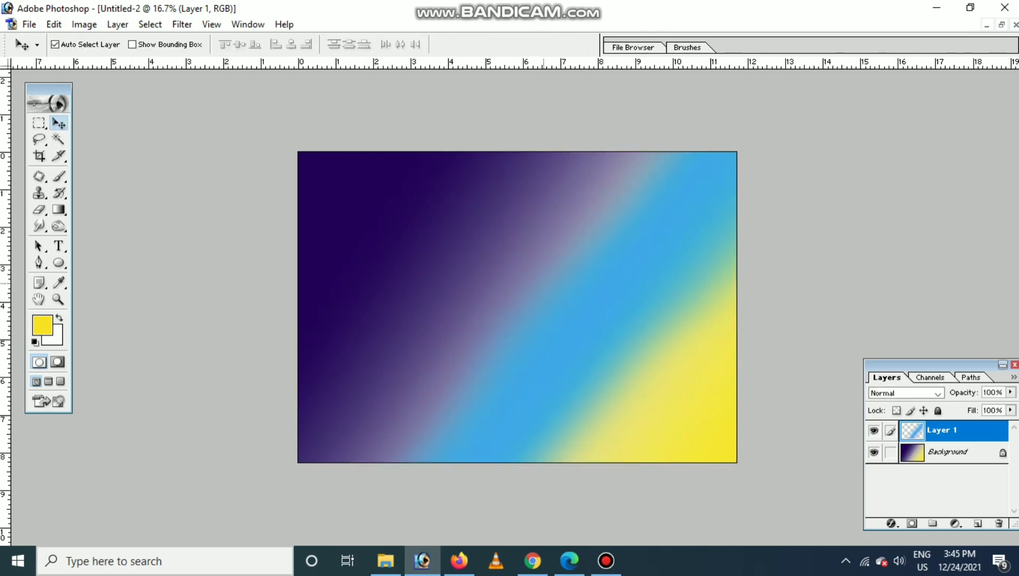
Step: On the Background, start a Pen path tracing a wavy mountain ridge across the lower canvas
key(alt+bracketleft)
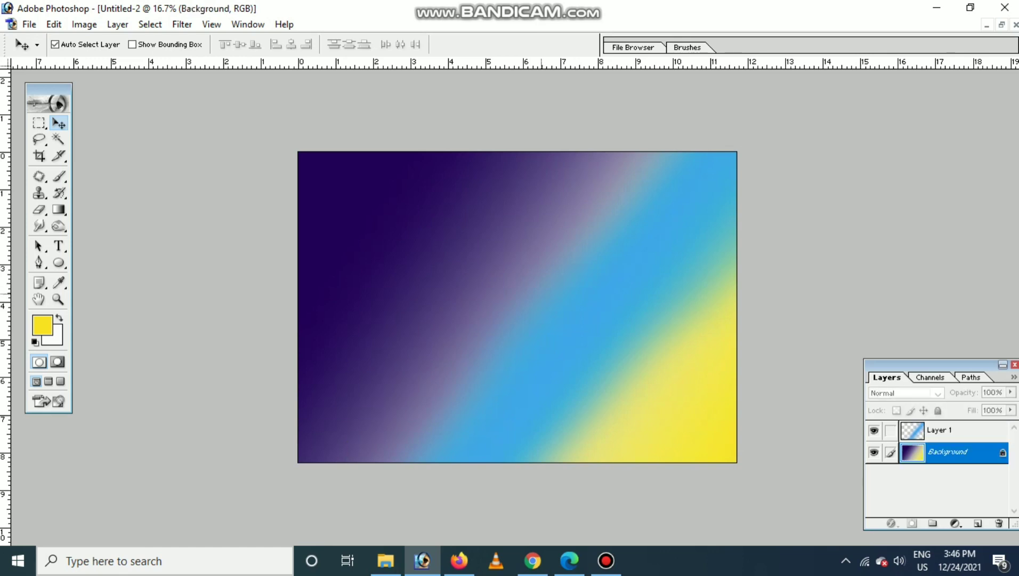
key(ctrl+0)
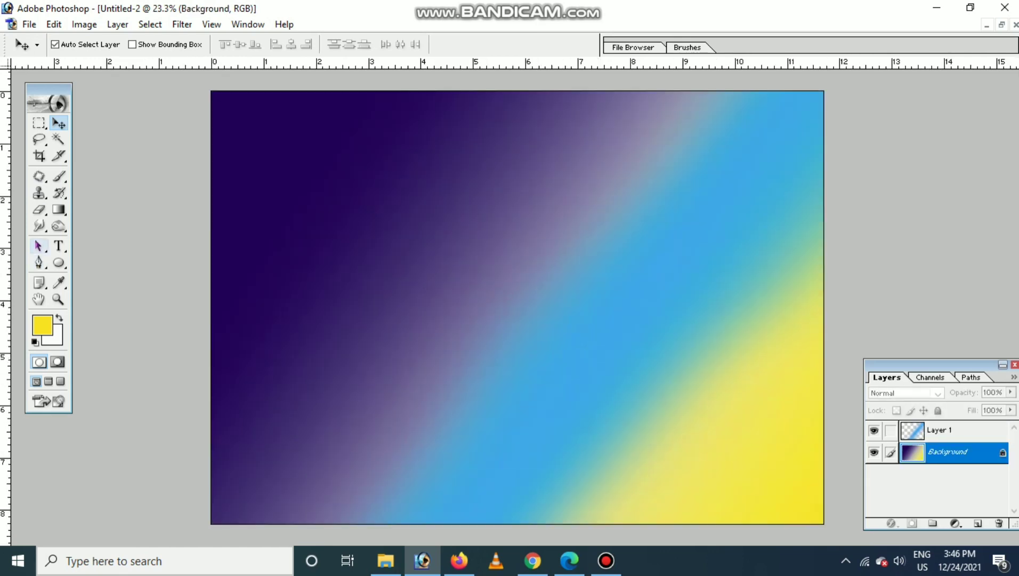
click(39, 262)
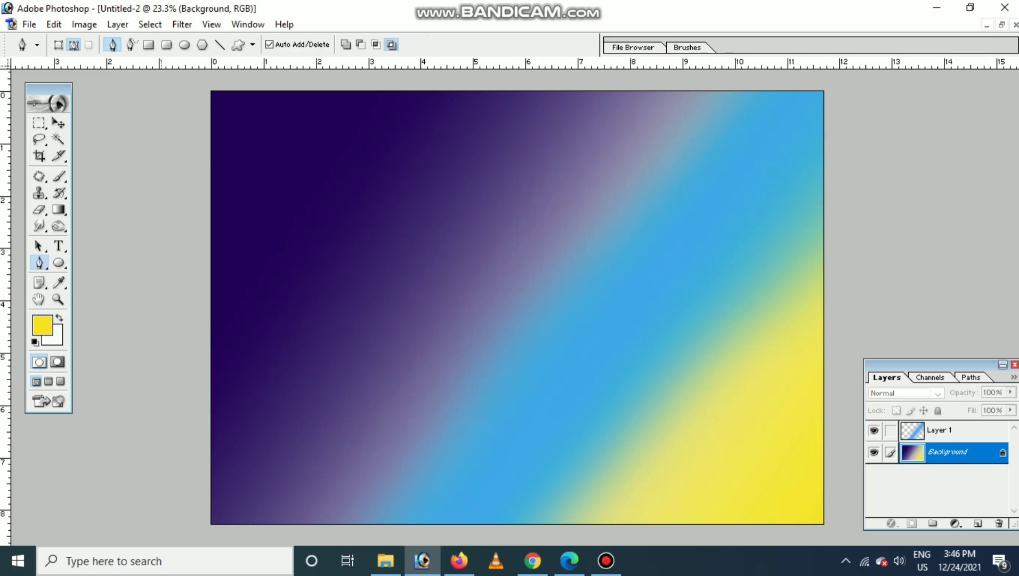
click(190, 519)
drag(305, 429, 346, 424)
drag(452, 492, 468, 500)
drag(540, 468, 552, 454)
click(659, 414)
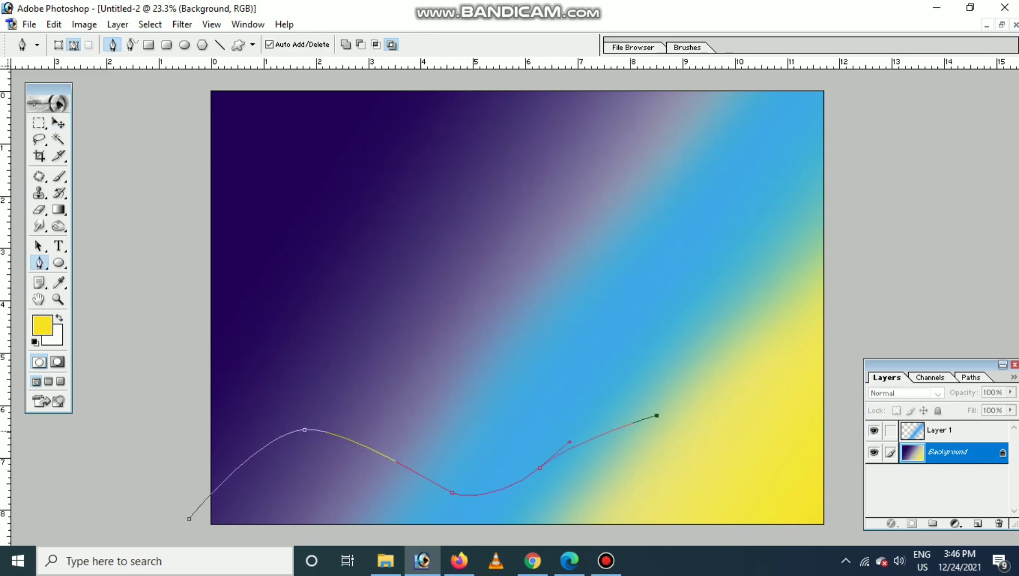
Step: Undo and redo ridge points to rework the right end of the outline
key(ctrl+alt+z)
key(ctrl+alt+z)
key(ctrl+alt+z)
key(ctrl+alt+z)
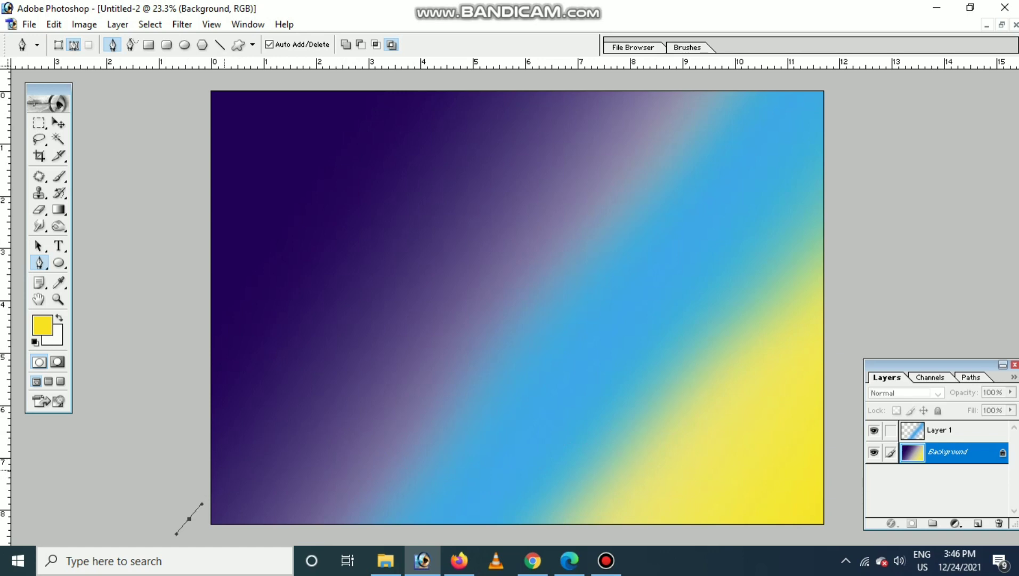
key(ctrl+shift+z)
key(ctrl+shift+z)
key(ctrl+shift+z)
key(ctrl+alt+z)
key(ctrl+alt+z)
key(ctrl+alt+z)
key(ctrl+shift+z)
key(ctrl+shift+z)
key(ctrl+alt+z)
key(ctrl+shift+z)
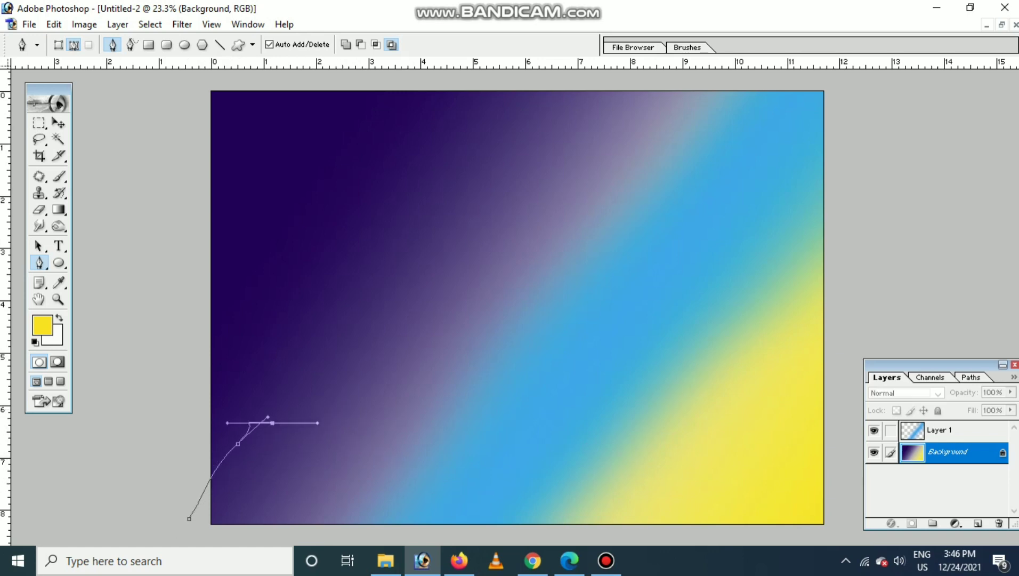
key(ctrl+alt+z)
key(ctrl+alt+z)
key(ctrl+alt+z)
key(ctrl+alt+z)
key(ctrl+shift+z)
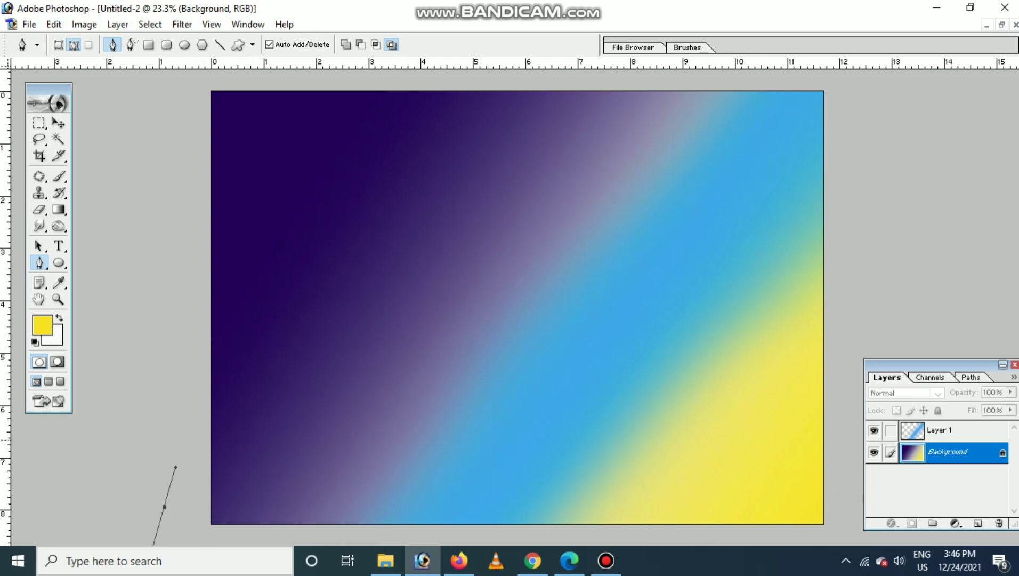
key(ctrl+shift+z)
key(ctrl+shift+z)
key(ctrl+shift+z)
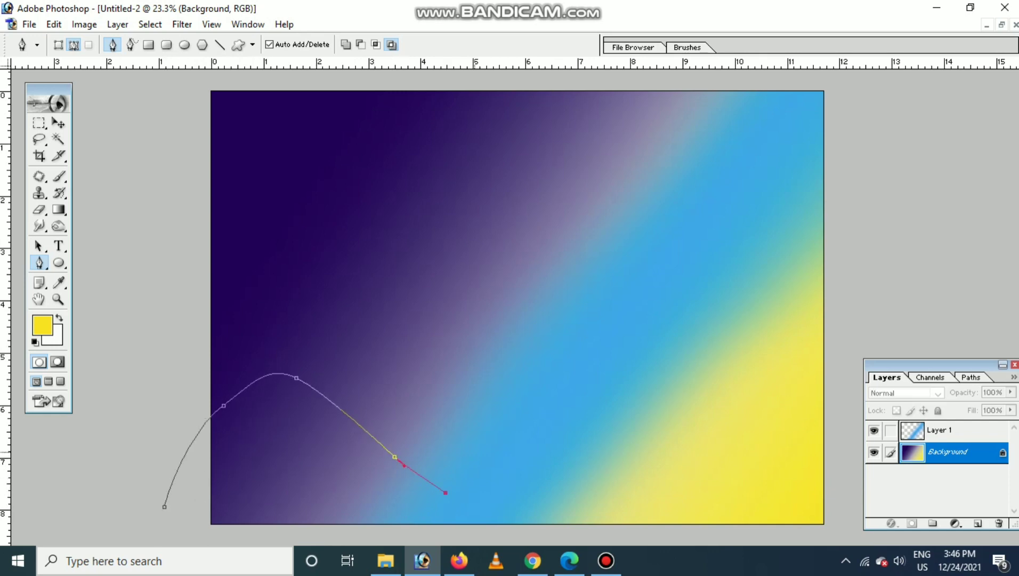
key(ctrl+shift+z)
key(ctrl+shift+z)
key(ctrl+shift+z)
key(ctrl+shift+z)
key(ctrl+shift+z)
key(ctrl+shift+z)
key(ctrl+shift+z)
key(ctrl+shift+z)
key(ctrl+shift+z)
key(ctrl+shift+z)
key(ctrl+shift+z)
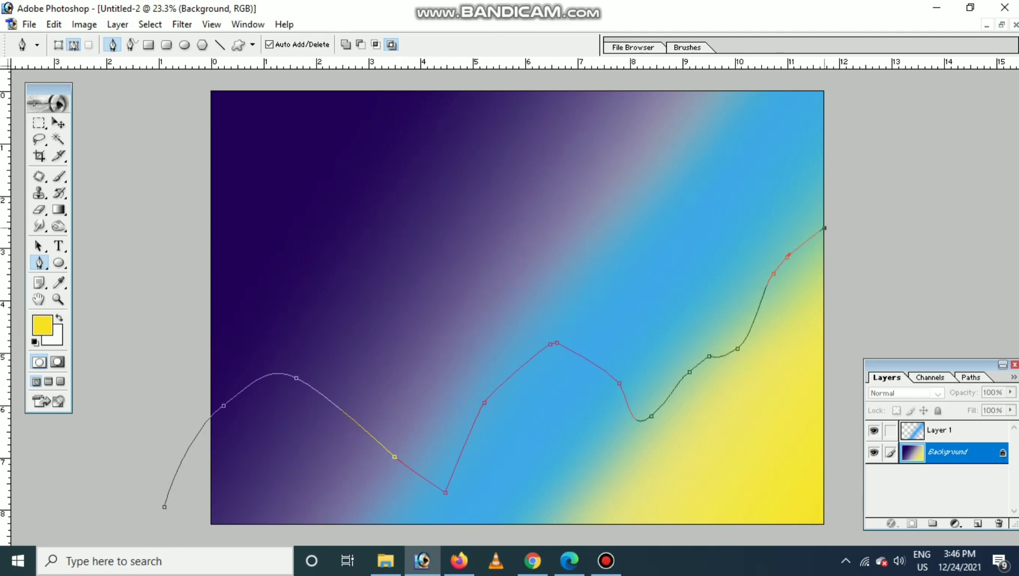
key(ctrl+alt+z)
key(ctrl+alt+z)
key(ctrl+alt+z)
key(ctrl+alt+z)
key(ctrl+alt+z)
Step: Finish the ridge past the right edge, close the outline, and load it as a selection
drag(749, 388, 828, 406)
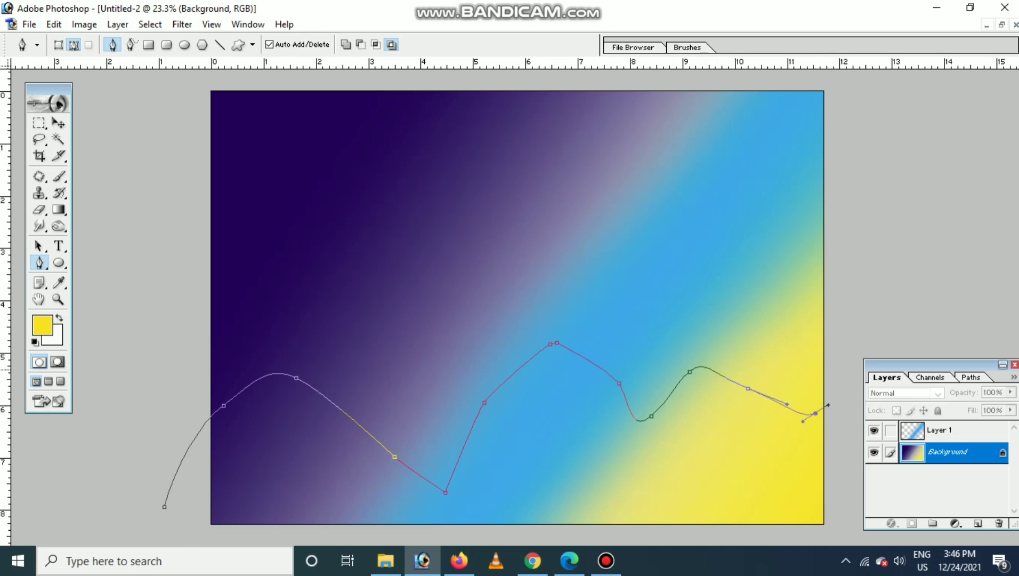
click(849, 477)
key(ctrl+plus)
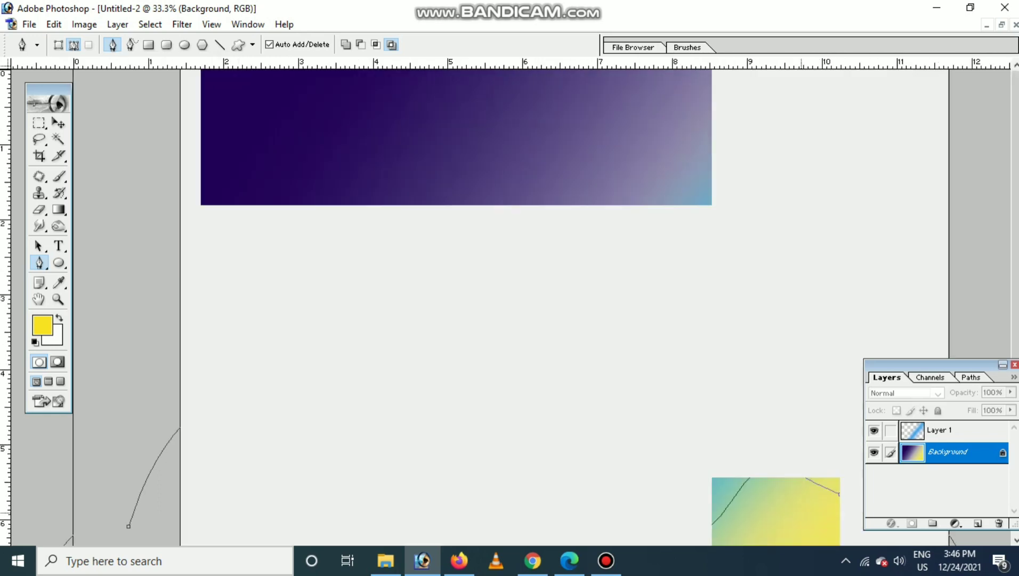
key(ctrl+minus)
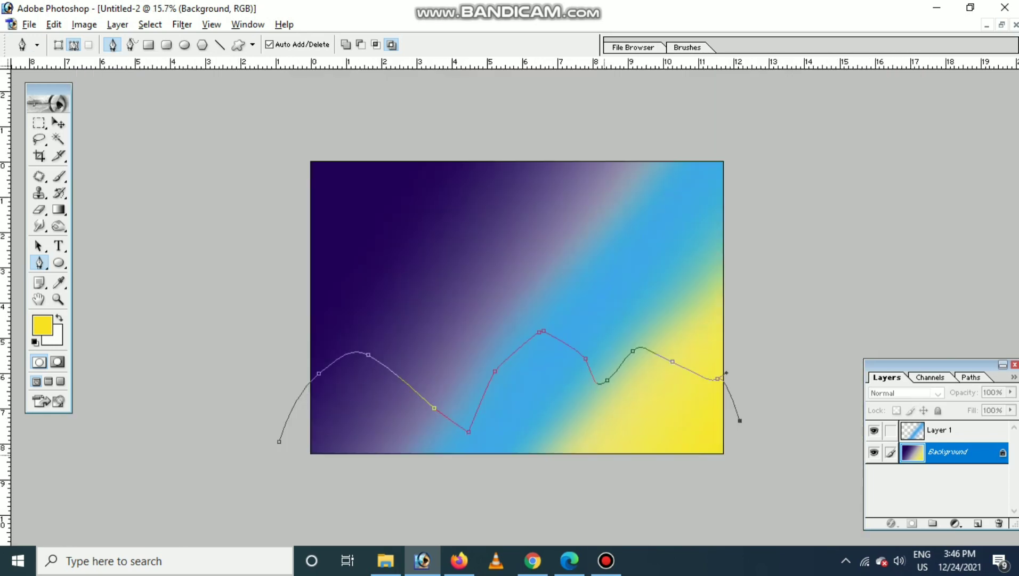
click(288, 515)
click(244, 472)
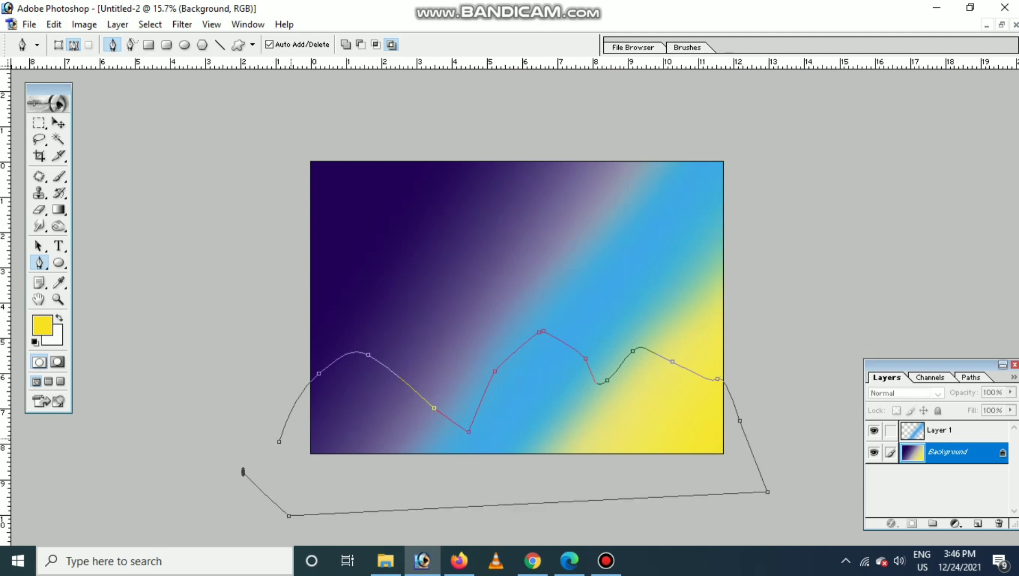
click(279, 441)
key(ctrl+Return)
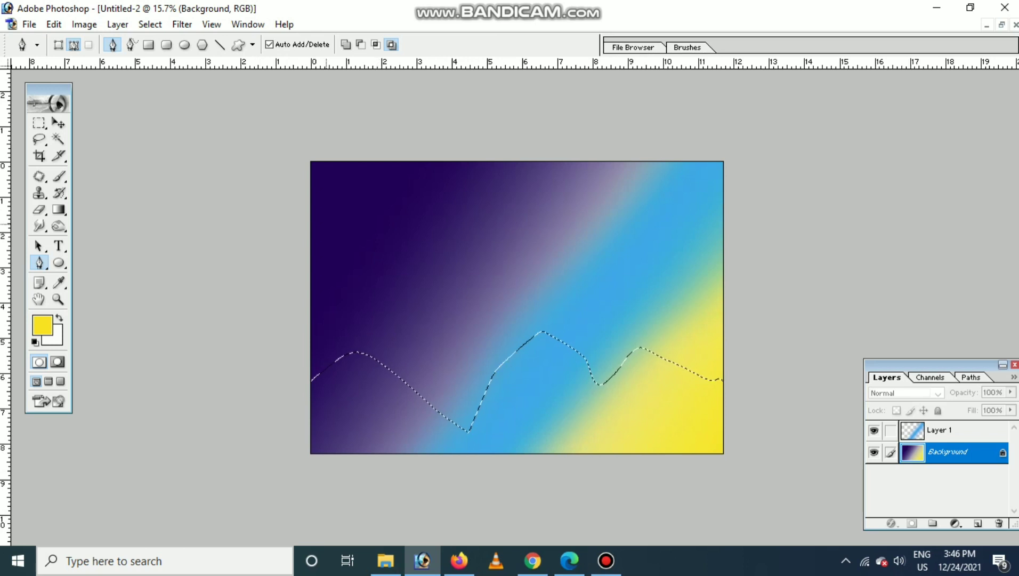
Step: Create Layer 2 and fill the mountain selection with black
key(ctrl+shift+n)
key(Return)
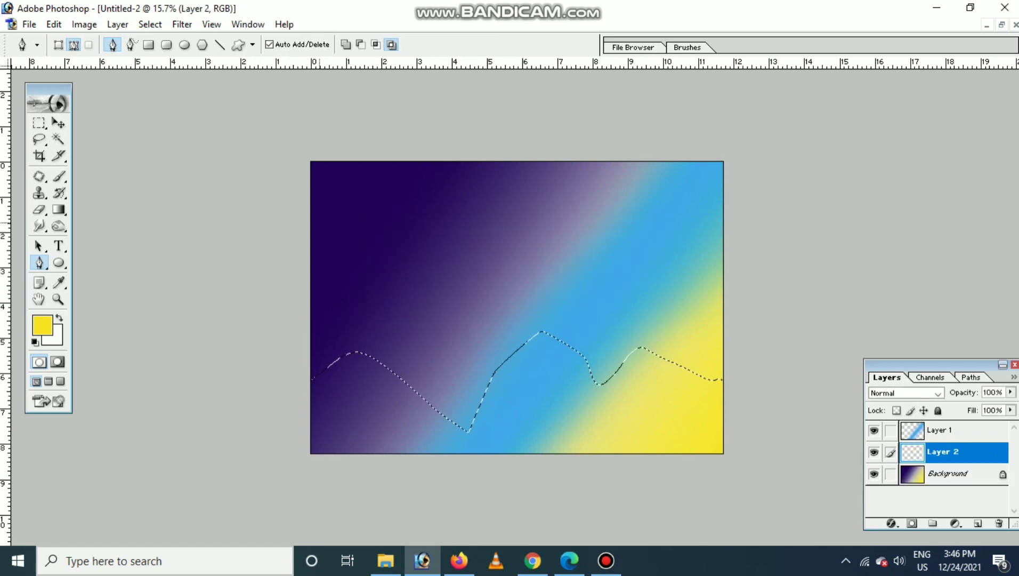
key(alt+BackSpace)
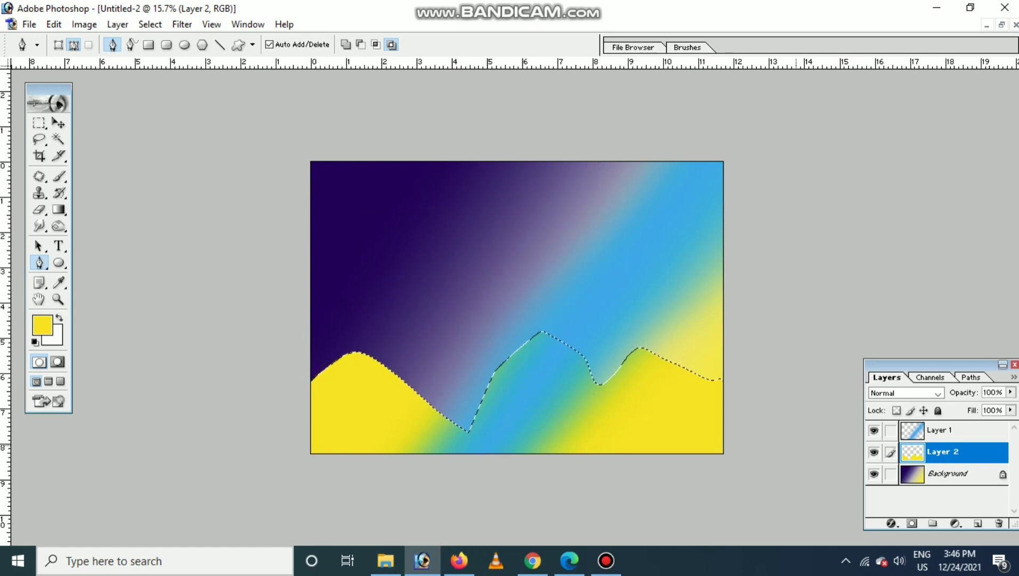
click(42, 324)
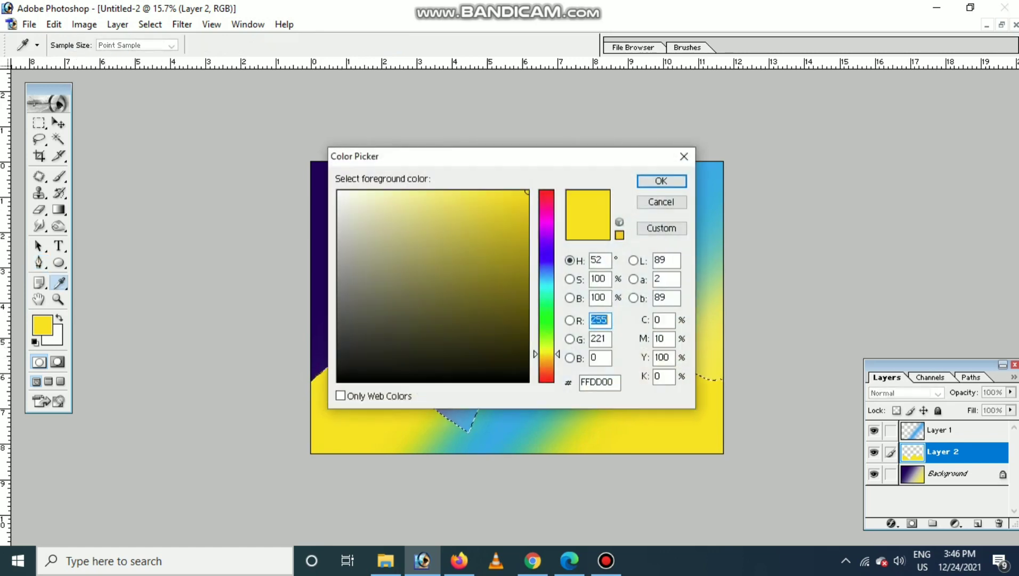
click(338, 379)
click(660, 180)
key(ctrl+BackSpace)
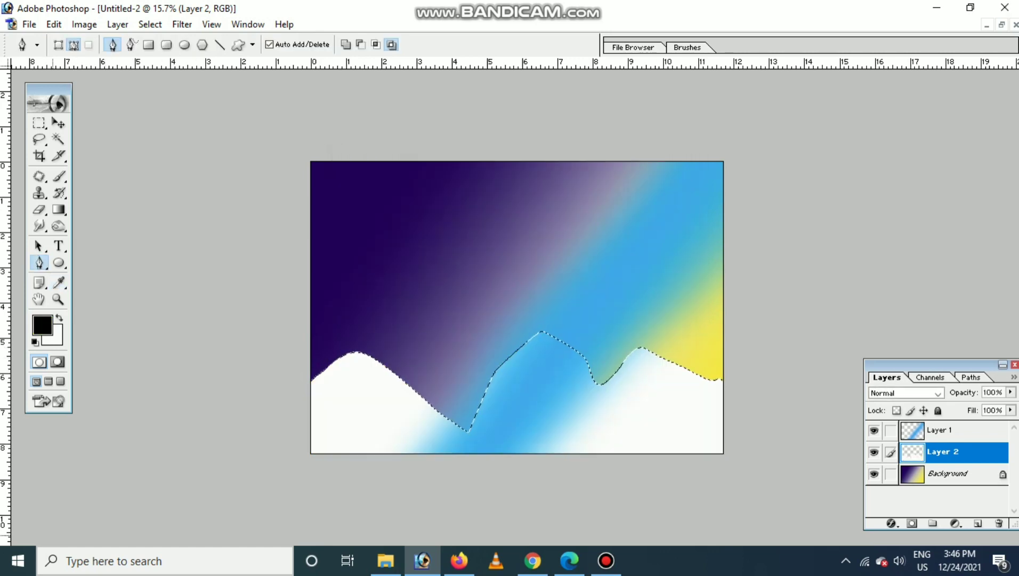
key(alt+BackSpace)
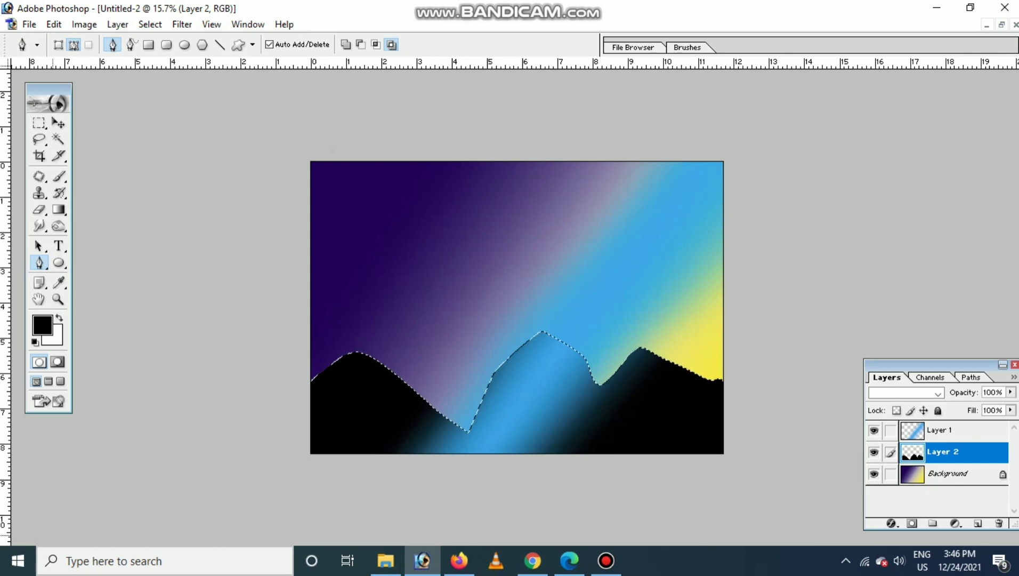
Step: Deselect and move the black mountains layer above Layer 1
key(ctrl+d)
key(ctrl+bracketright)
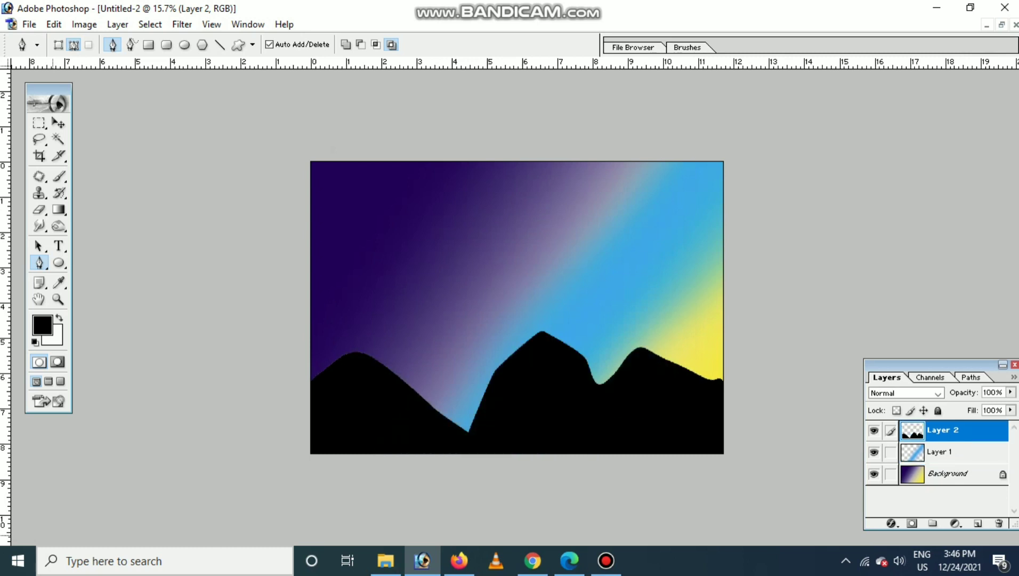
key(v)
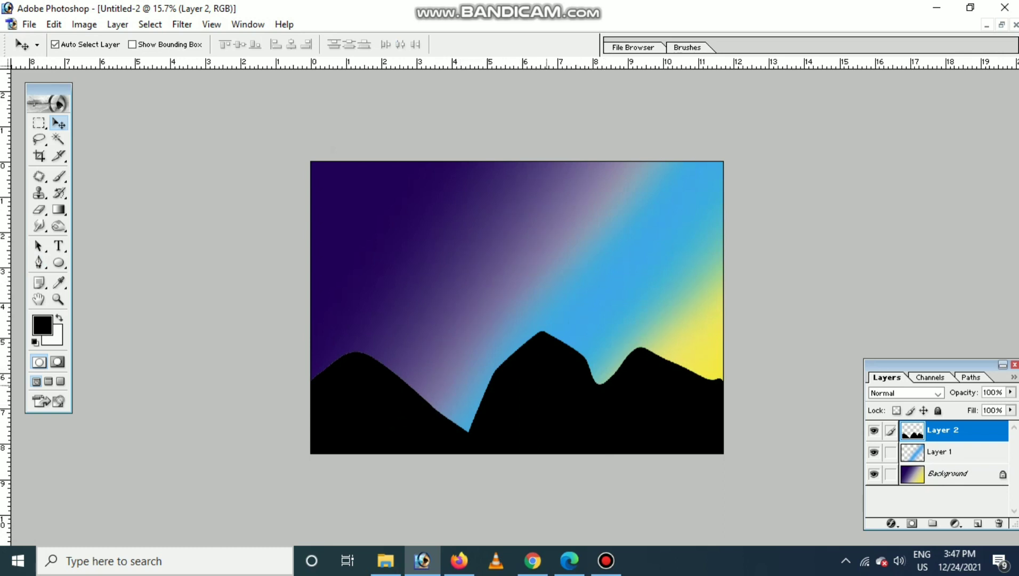
Step: Add an empty new layer and make Layer 2 active again
right_click(545, 385)
key(Escape)
right_click(547, 356)
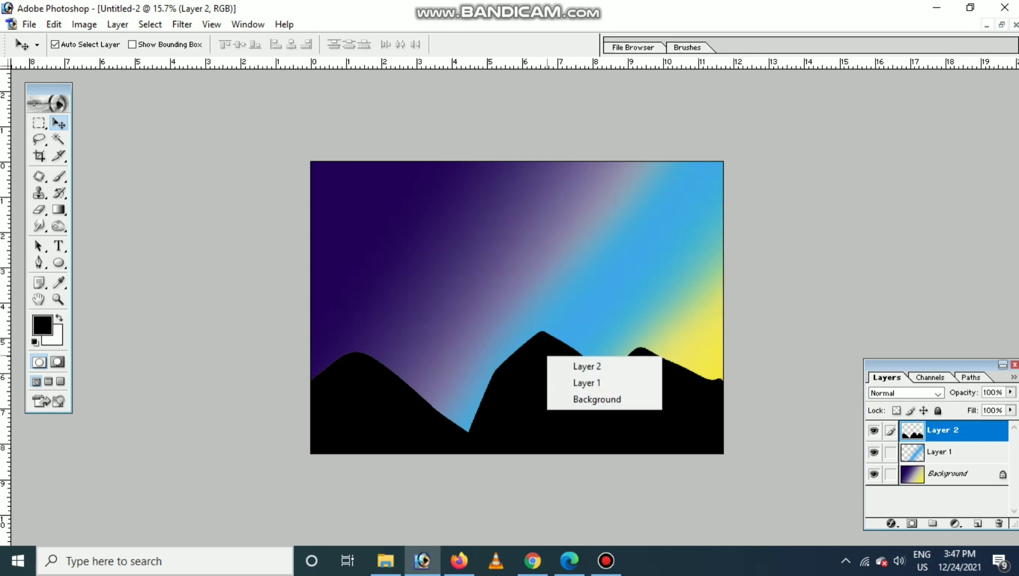
key(Escape)
click(977, 523)
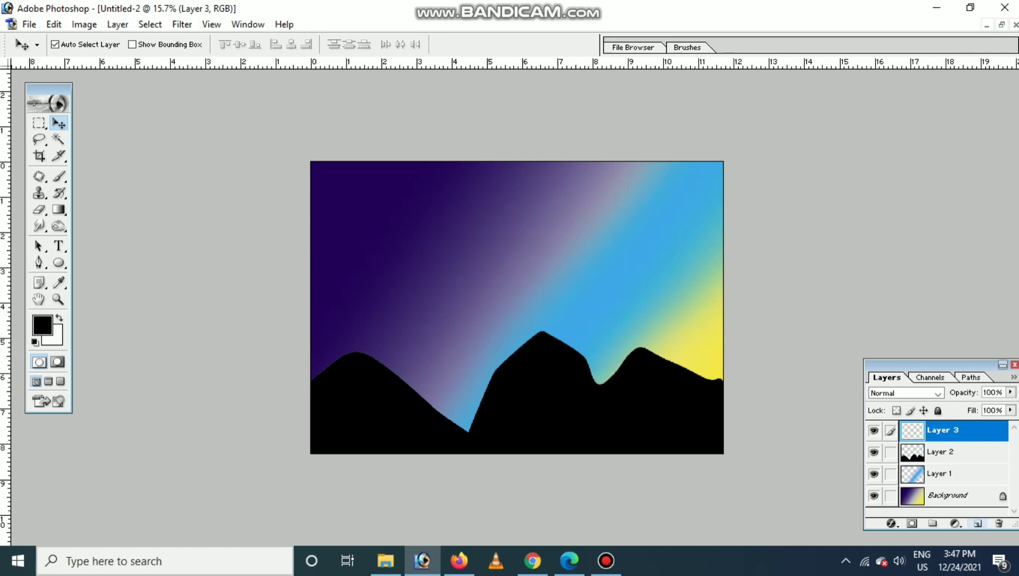
click(941, 451)
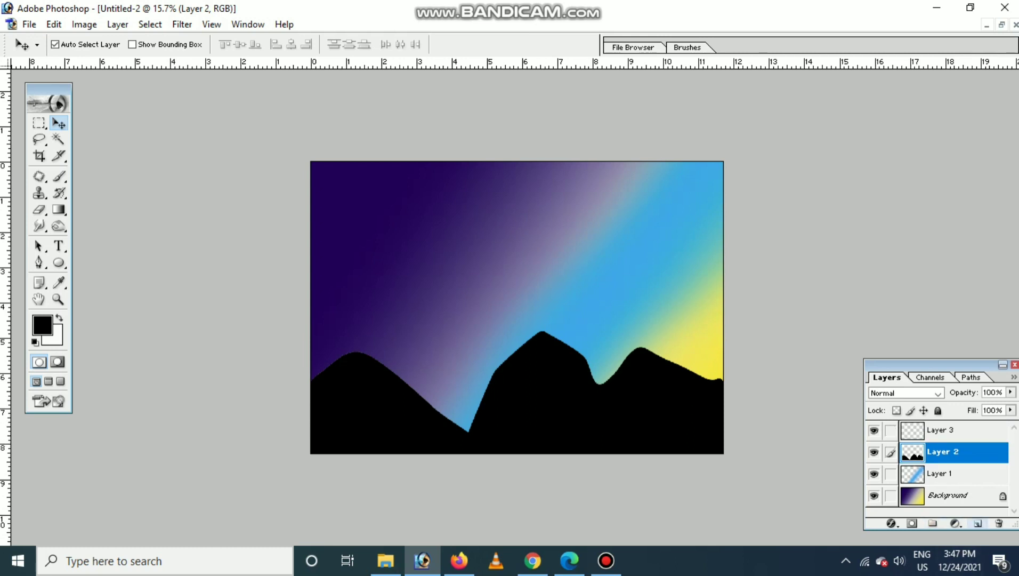
Step: Duplicate the mountain layer and squash the copy to about 88% height
right_click(567, 410)
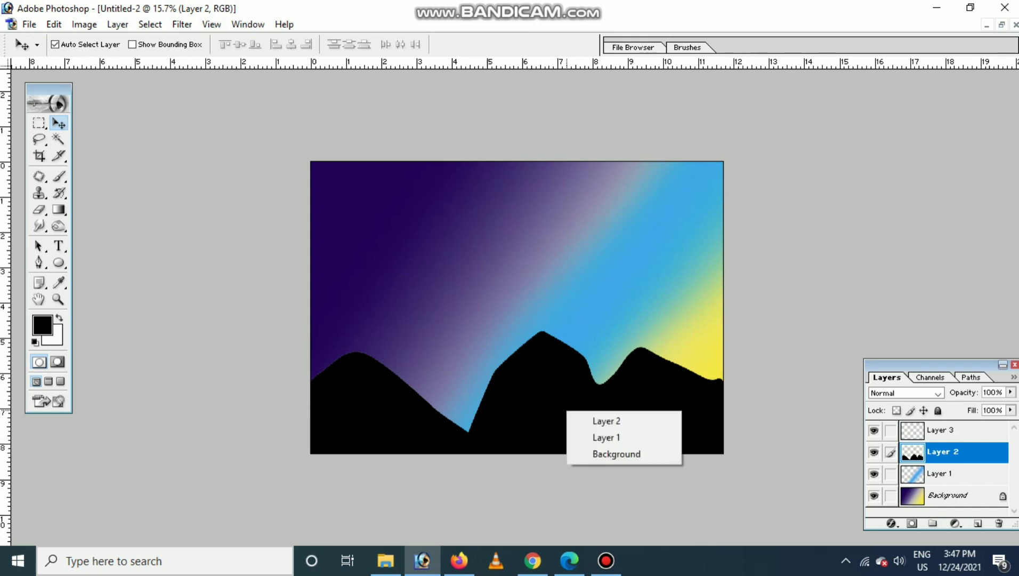
key(Escape)
key(ctrl+j)
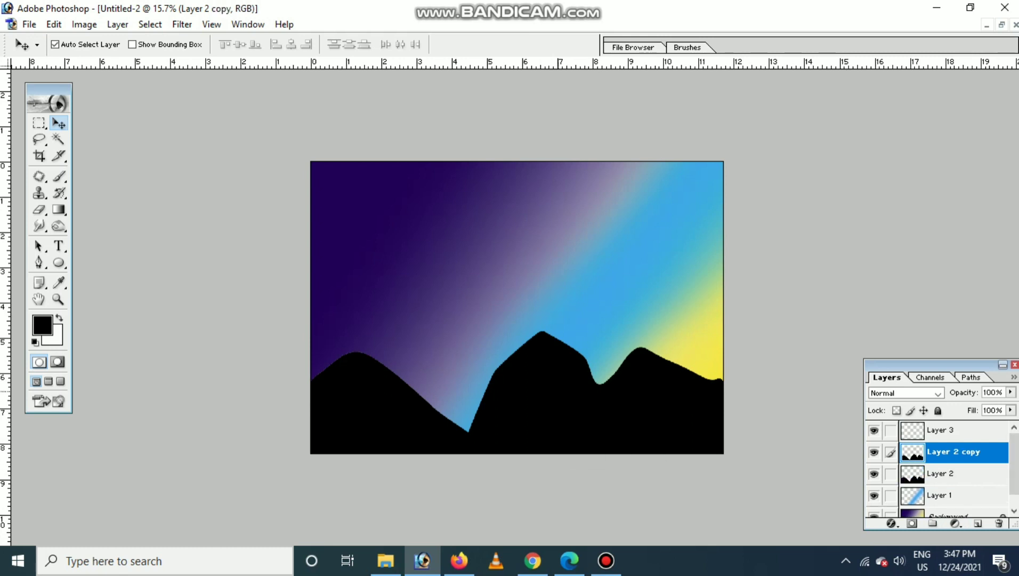
key(ctrl+y)
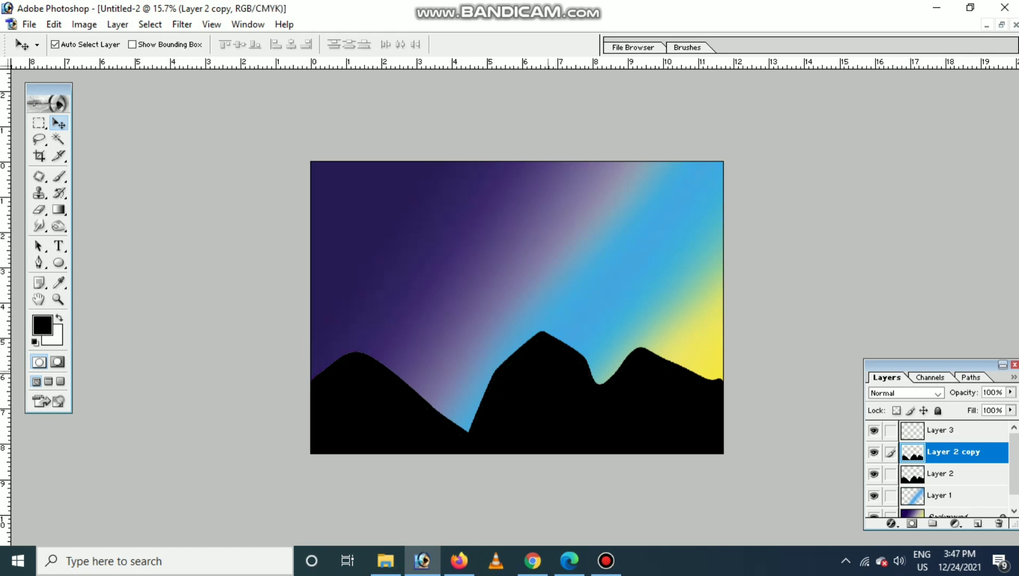
key(ctrl+t)
drag(517, 330, 517, 345)
key(Return)
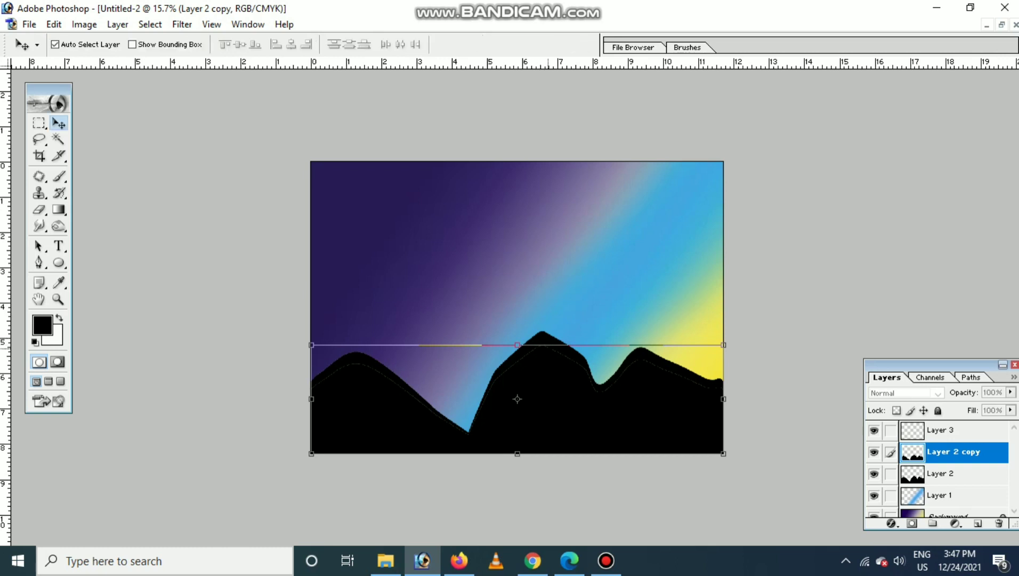
Step: Load the original Layer 2 mountains' outline as a selection and refill it with black
key(alt+bracketleft)
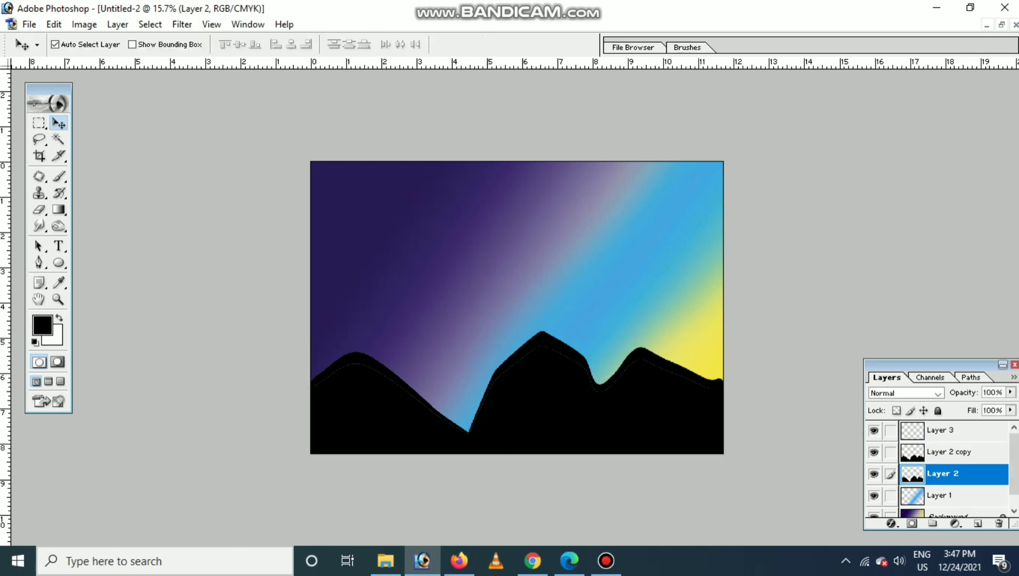
ctrl+click(913, 474)
key(ctrl+BackSpace)
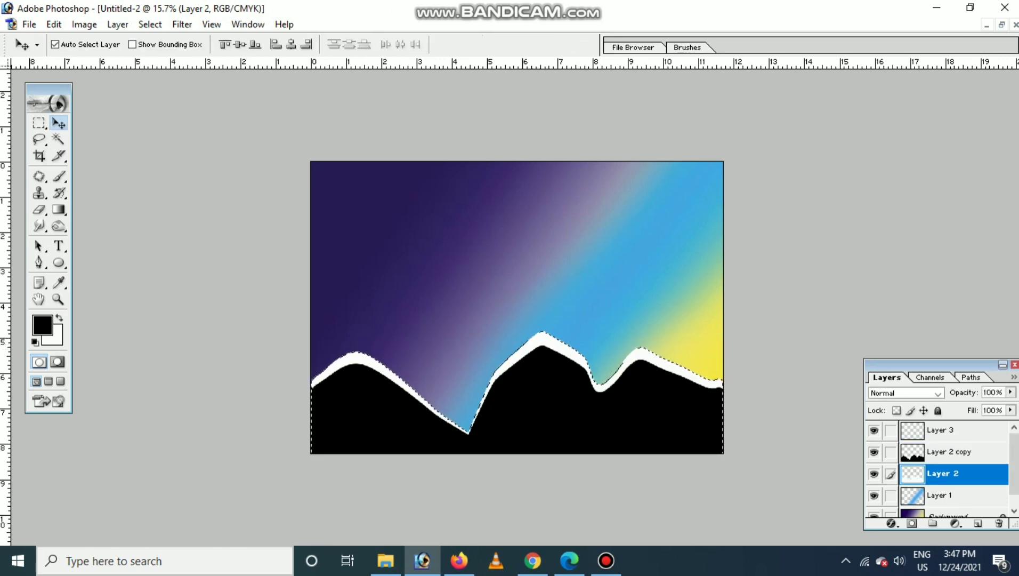
key(alt+BackSpace)
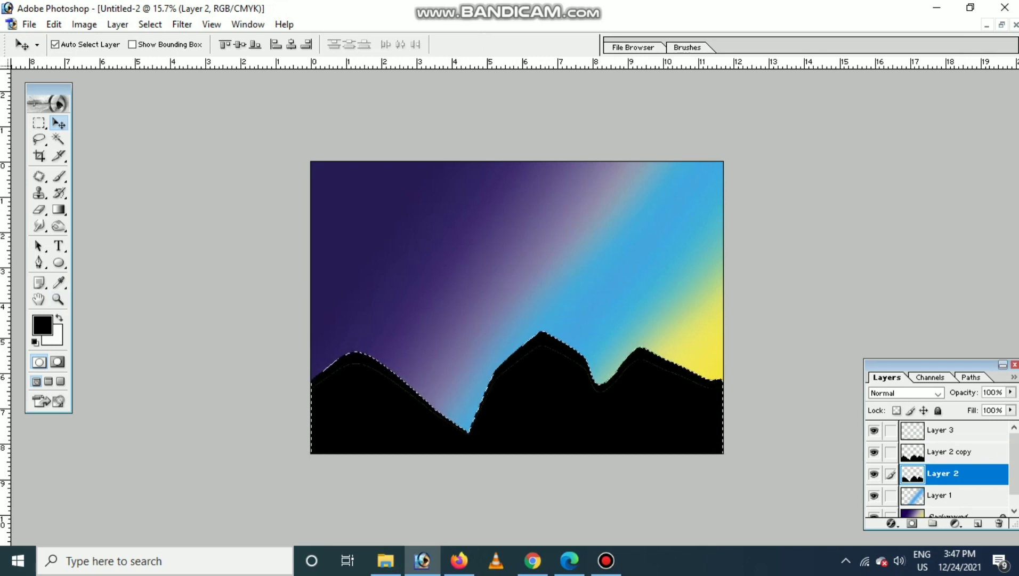
Step: Set the foreground colour to dark olive, CMYK 0/0/100/50
click(58, 282)
click(43, 325)
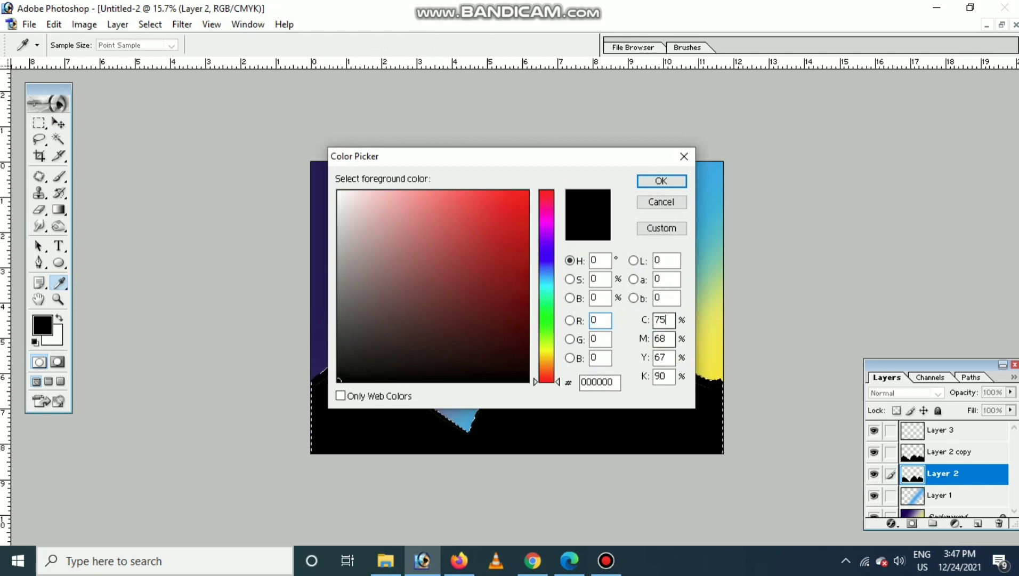
click(527, 335)
text(0)
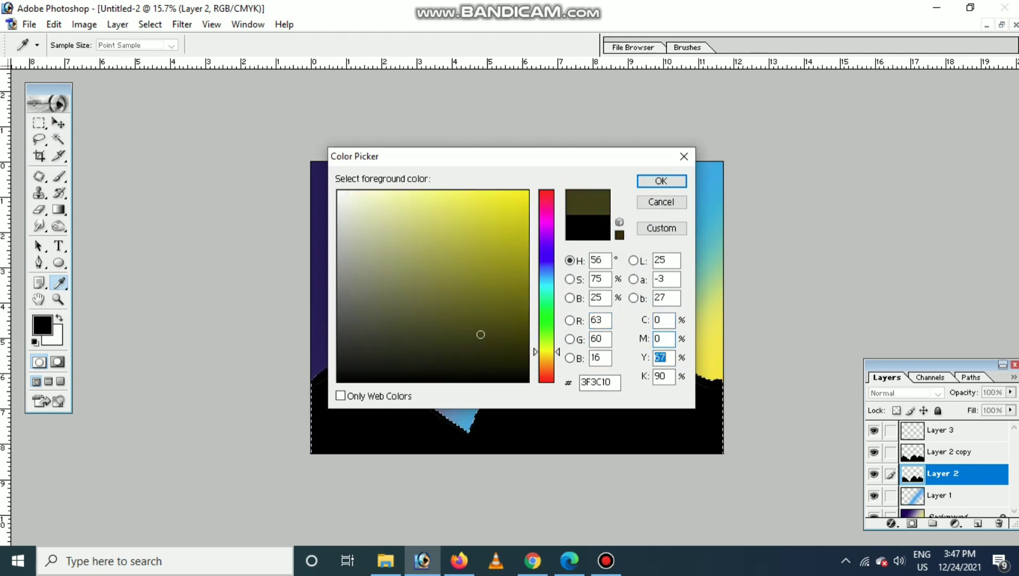
key(Tab)
text(100)
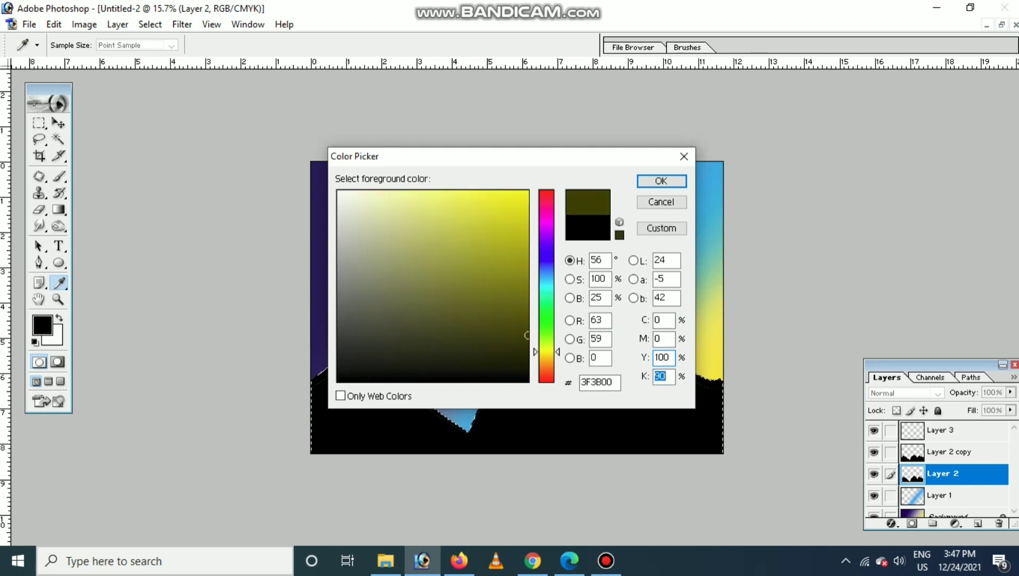
text(0)
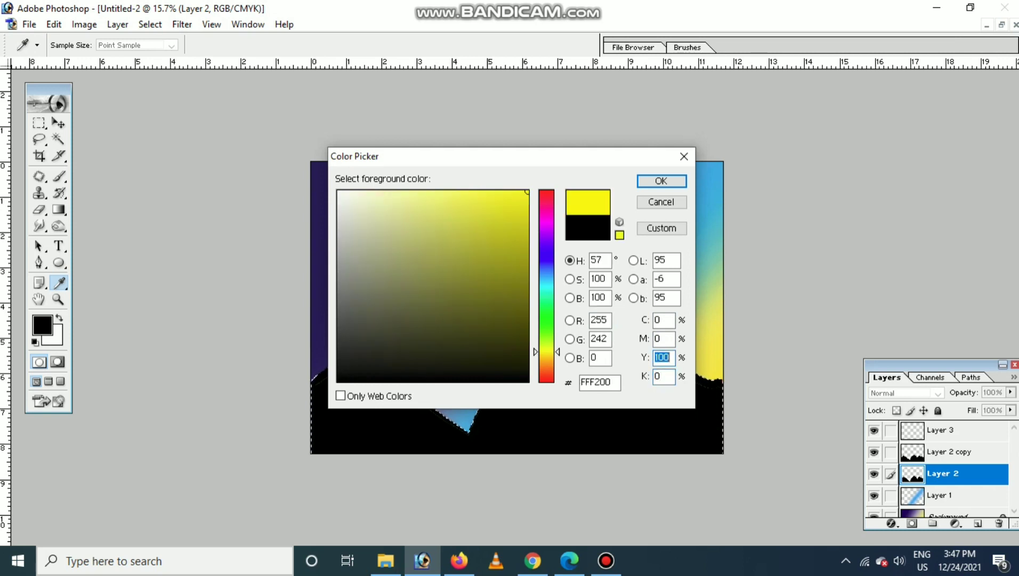
text(50)
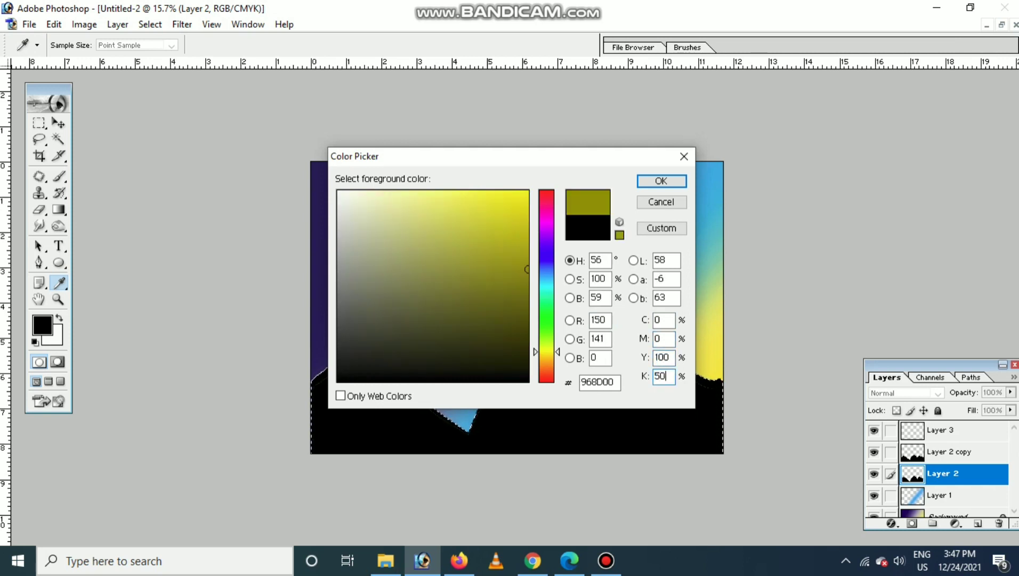
key(Return)
Step: Fill Layer 2's mountain selection with the olive colour, then deselect
key(v)
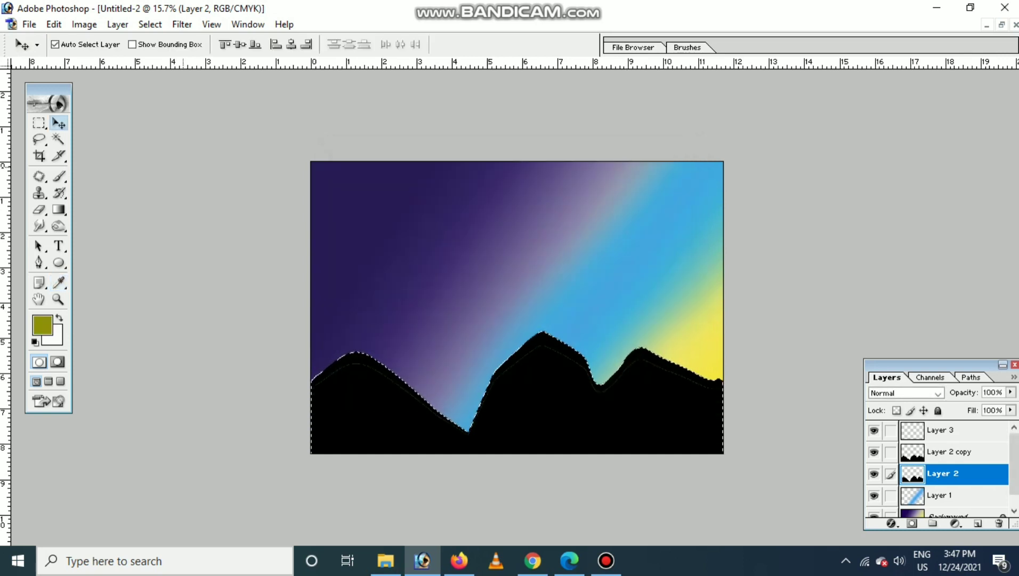
key(g)
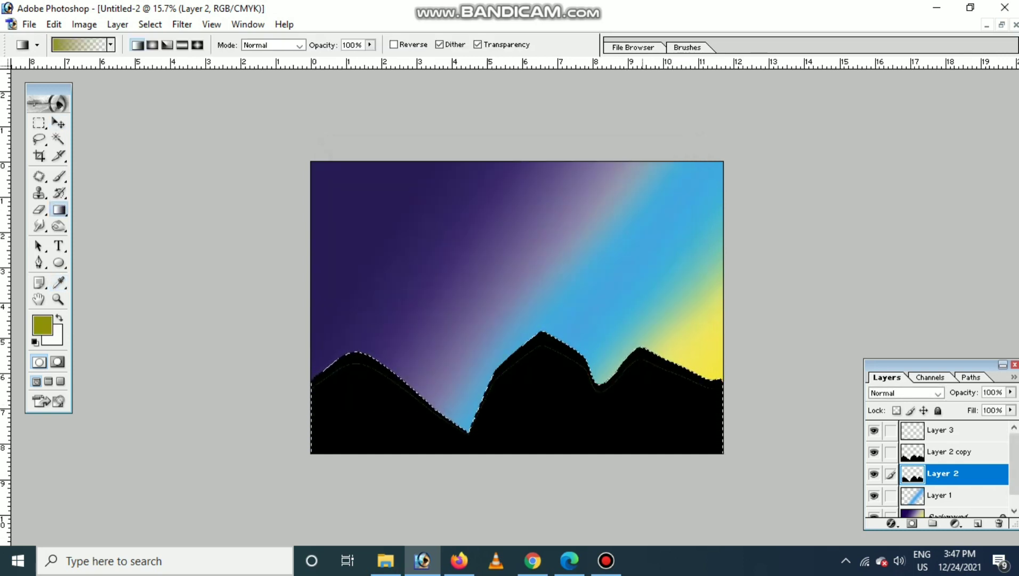
key(alt+BackSpace)
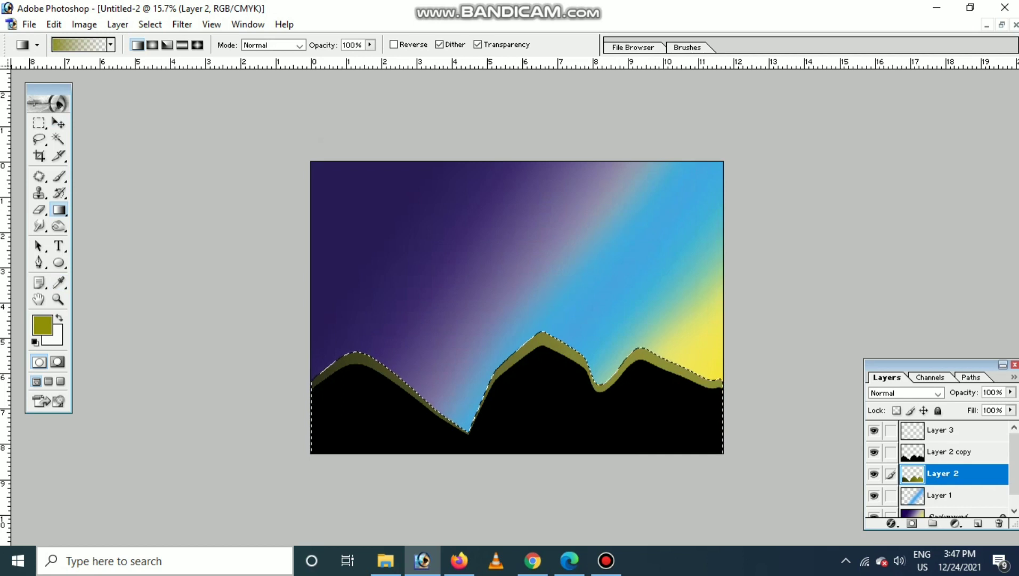
key(ctrl+d)
key(v)
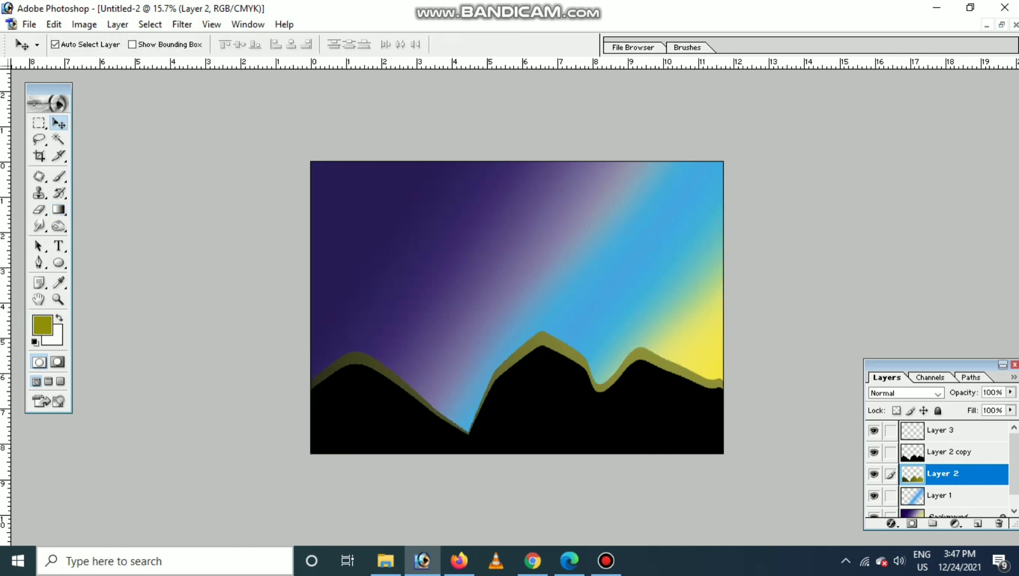
key(ctrl+y)
key(ctrl+shift+d)
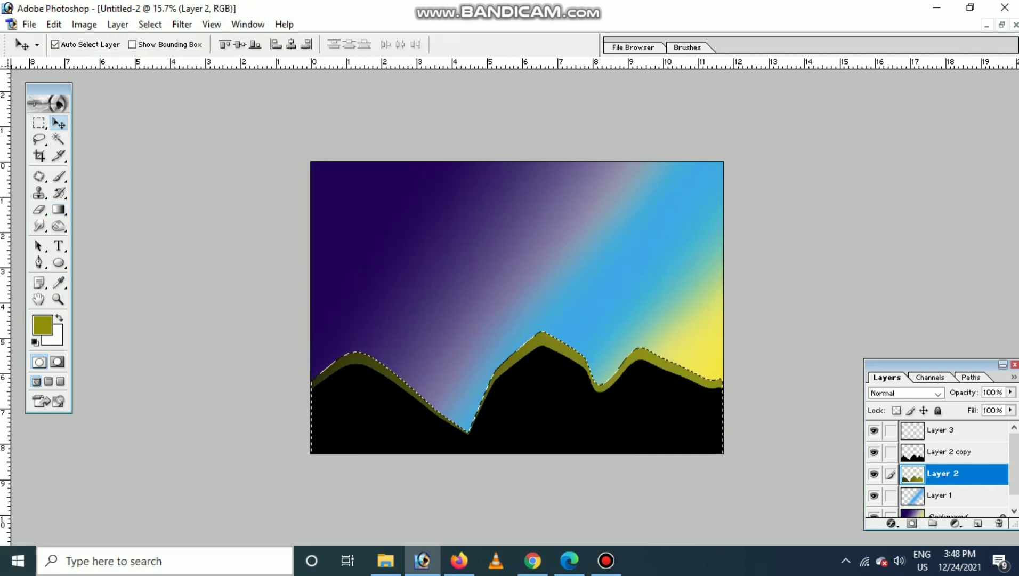
key(ctrl+d)
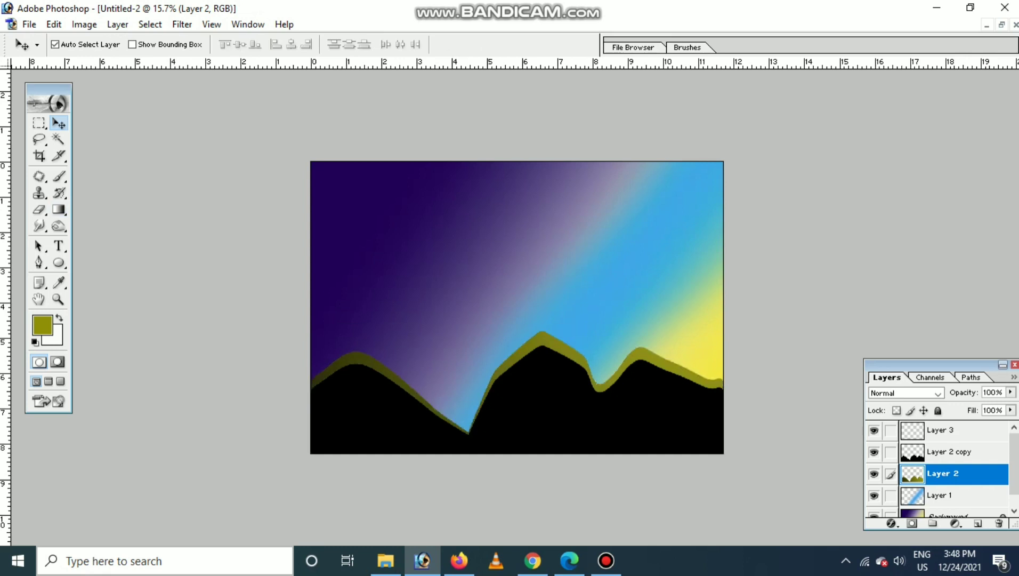
Step: Make the olive mountains narrower from the left and stretch them taller
key(ctrl+t)
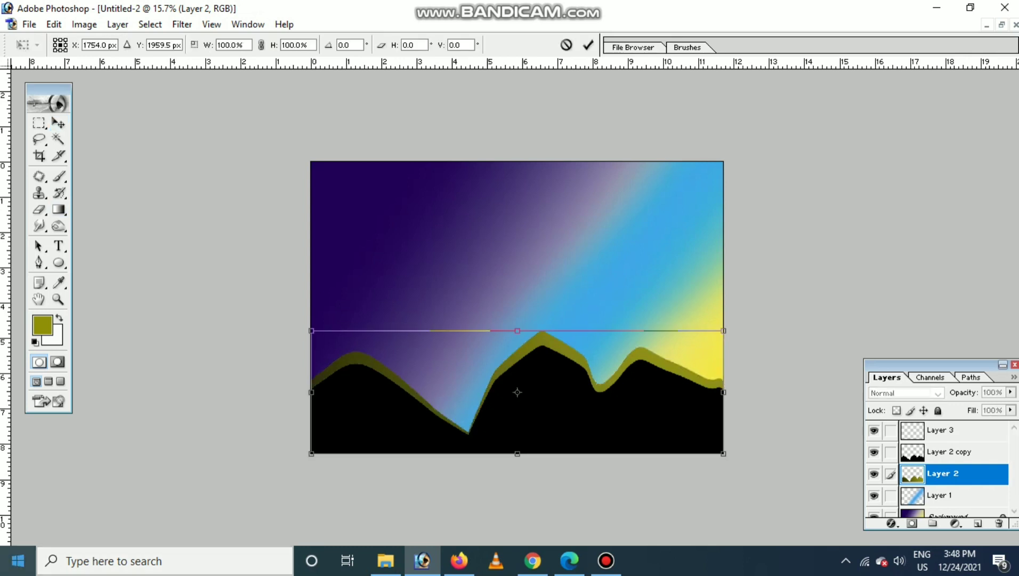
mouse_move(312, 392)
mouse_down()
mouse_move(414, 391)
mouse_move(392, 391)
mouse_up()
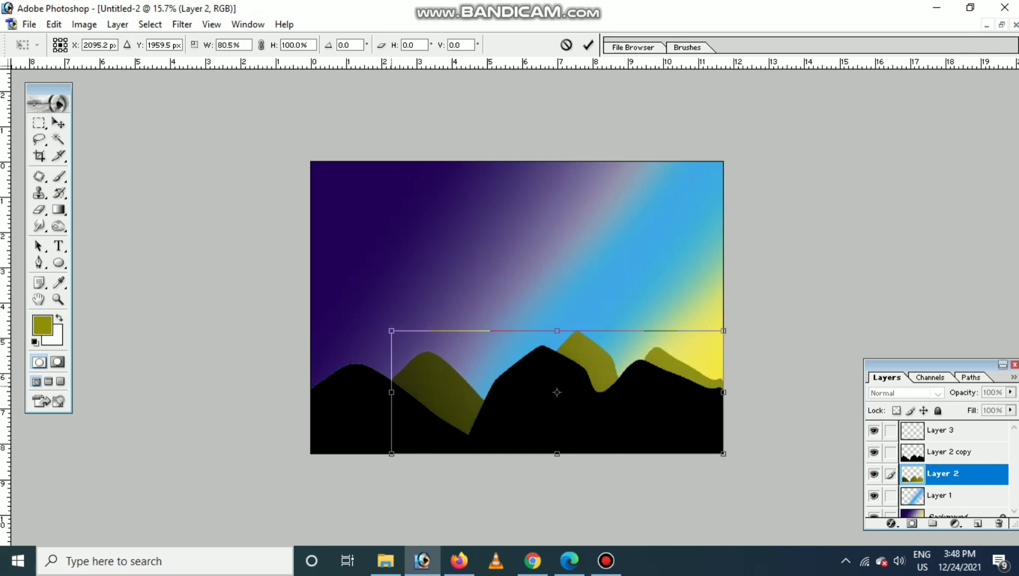
drag(557, 330, 557, 319)
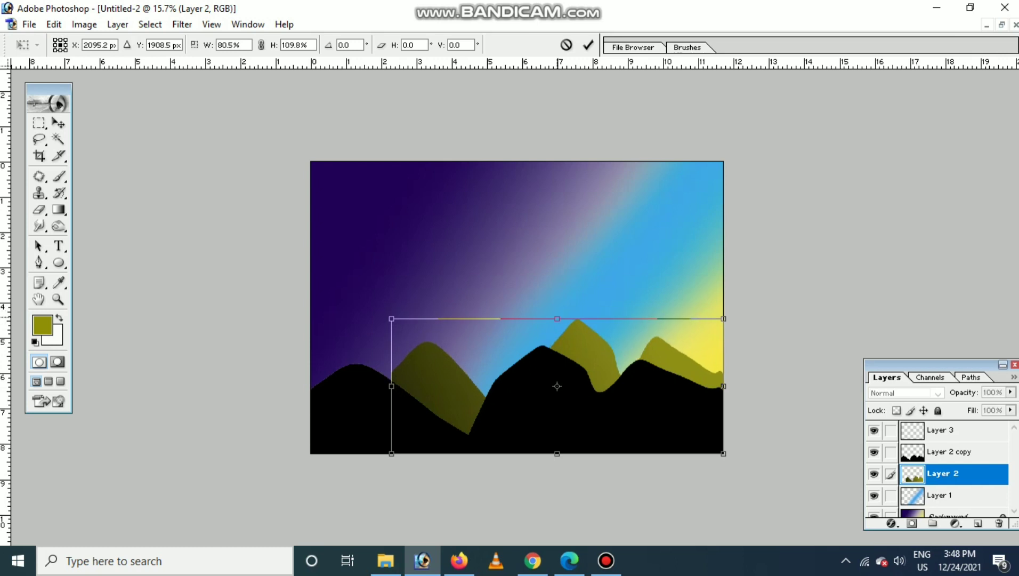
key(Return)
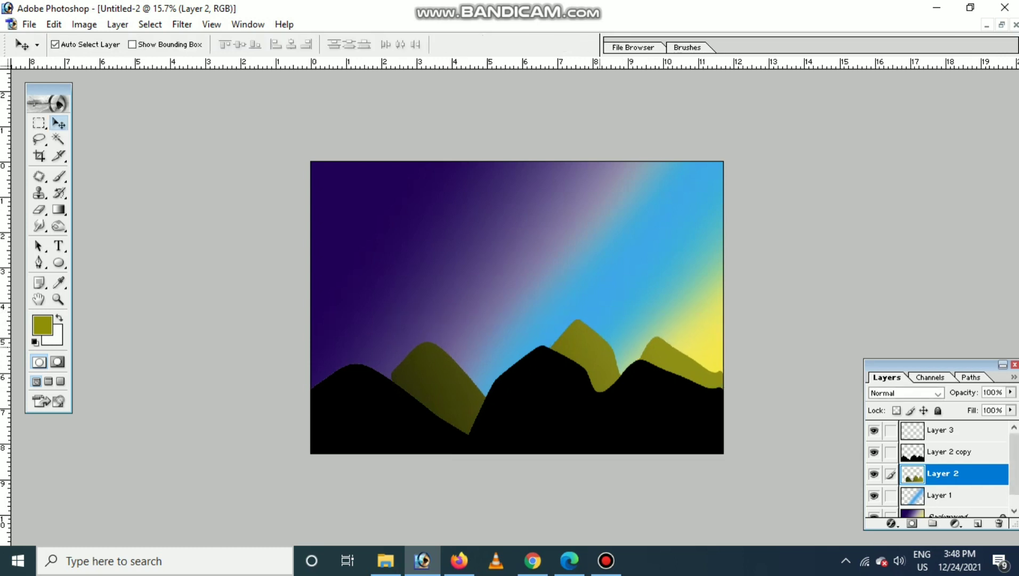
key(ctrl+z)
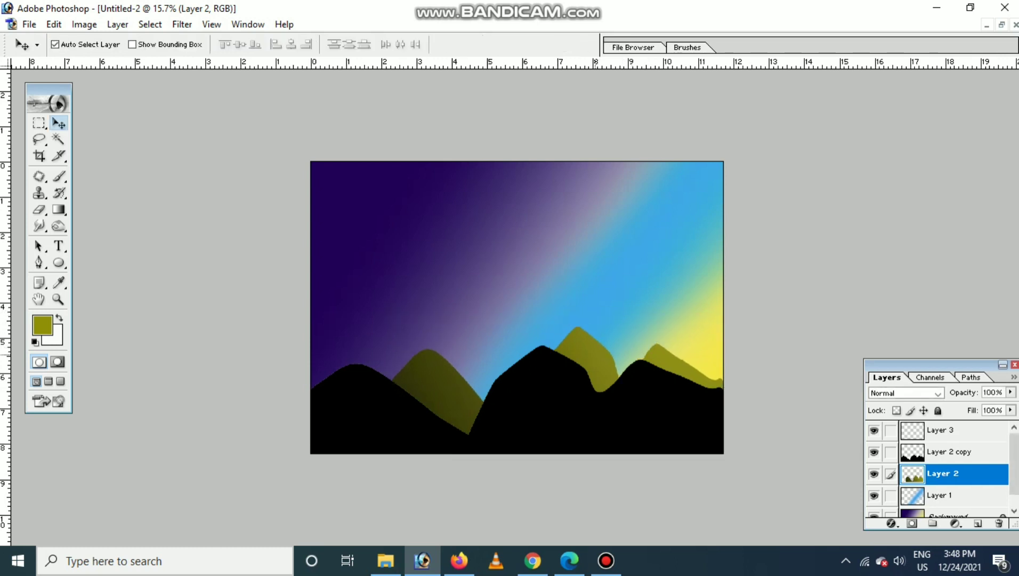
key(ctrl+z)
Step: Duplicate the olive mountain layer and shift Layer 2 rightward, adjusting its size slightly
key(ctrl+j)
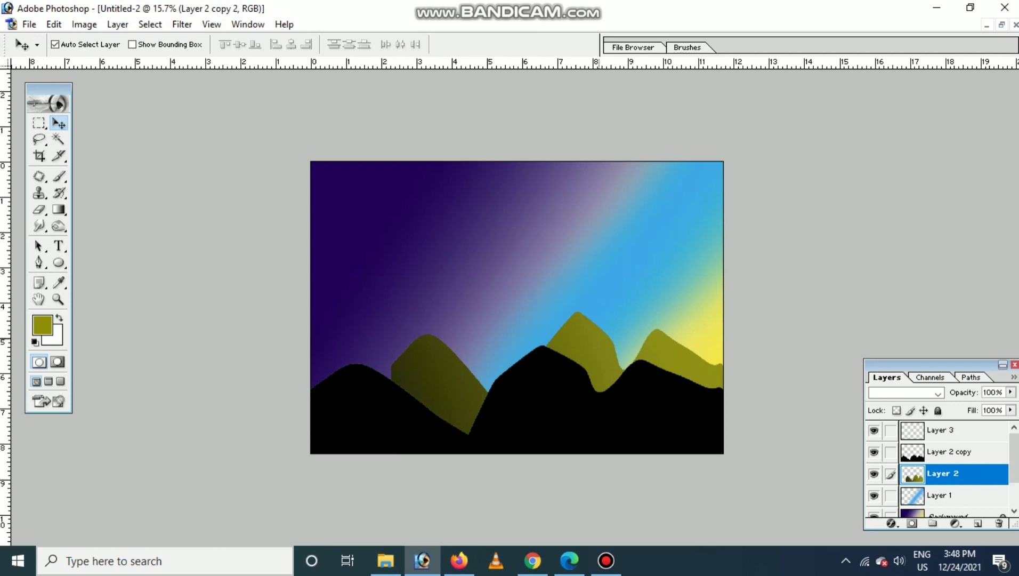
key(alt+bracketleft)
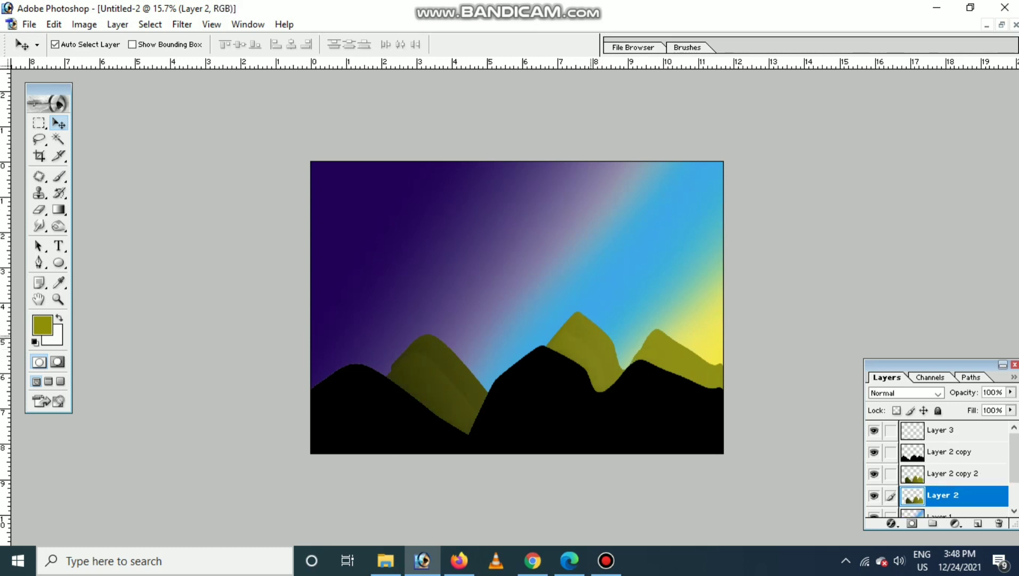
drag(578, 346, 633, 347)
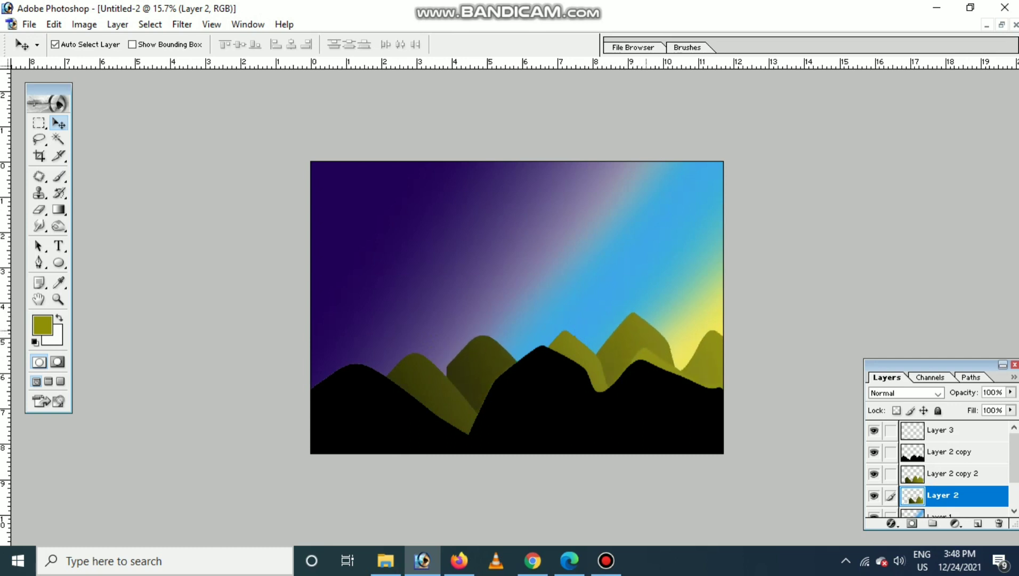
key(ctrl+t)
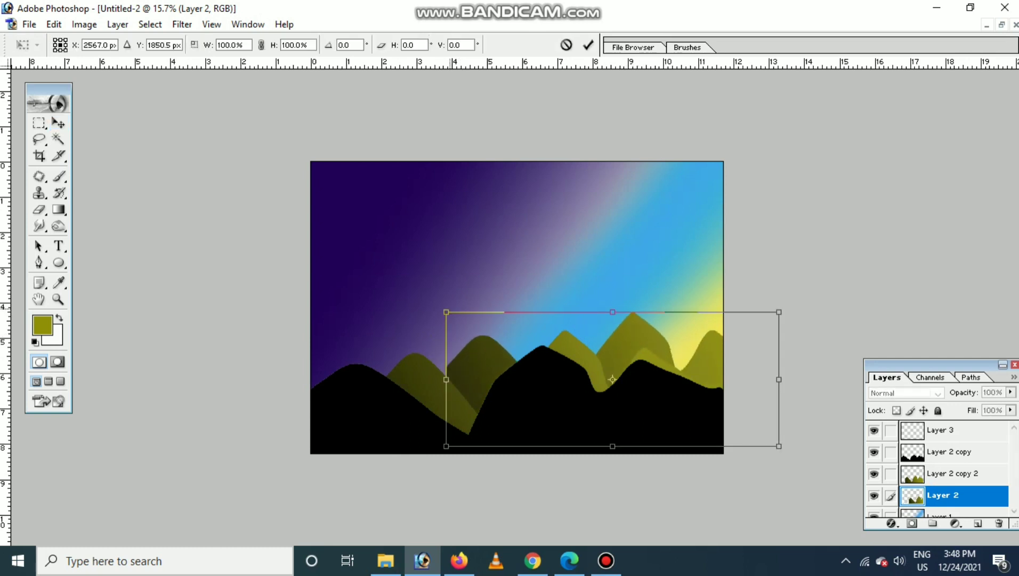
drag(446, 312, 434, 307)
Step: Refill Layer 2 copy 2's ridge with darker olive 656019, then load Layer 2's mountain outline
key(Return)
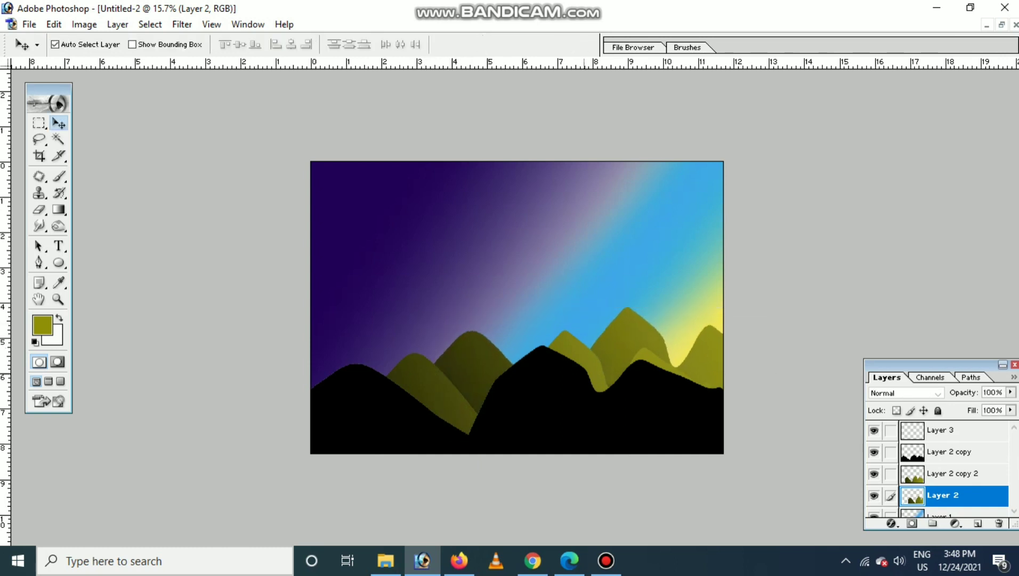
key(alt+bracketright)
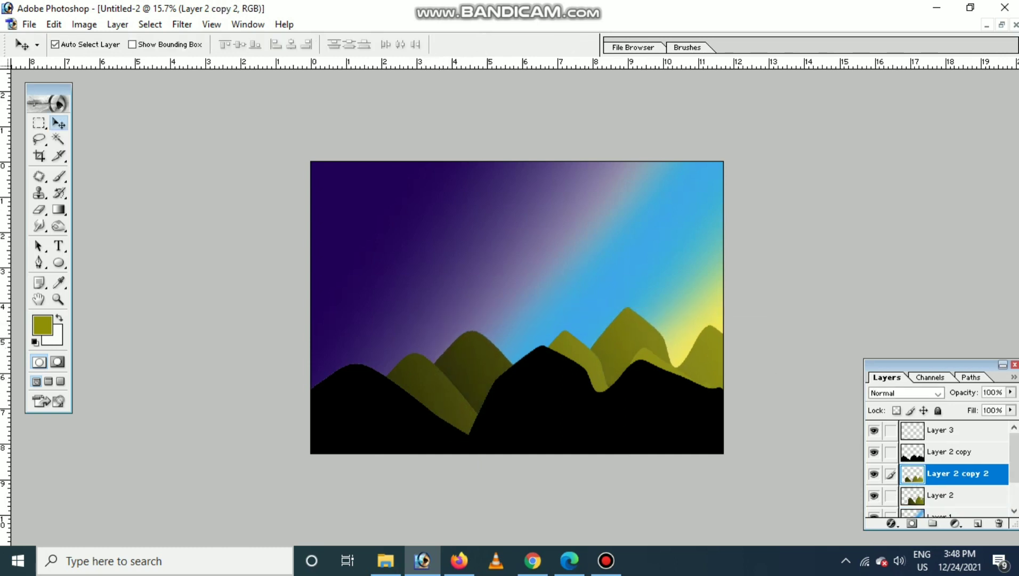
ctrl+click(913, 474)
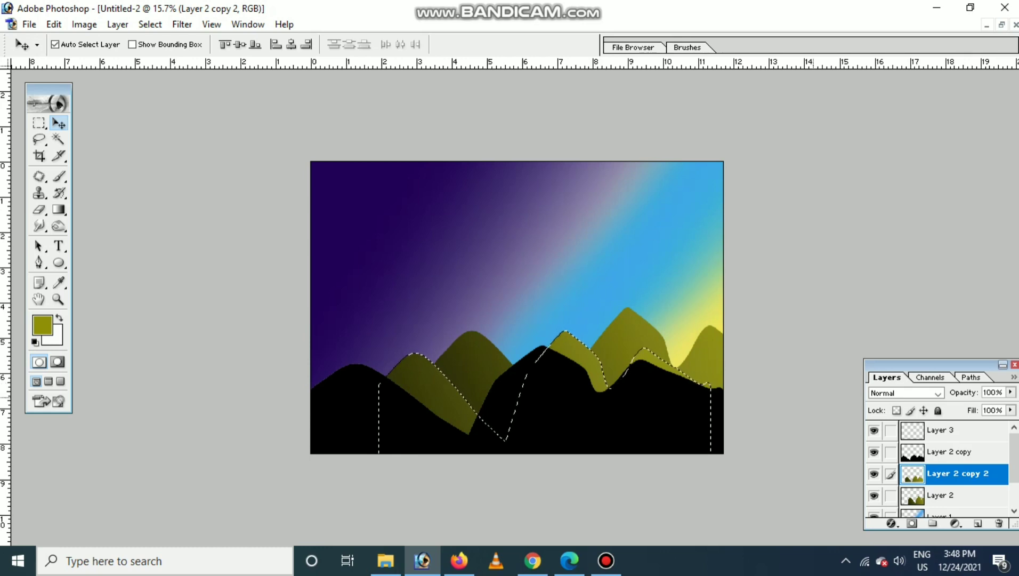
click(42, 324)
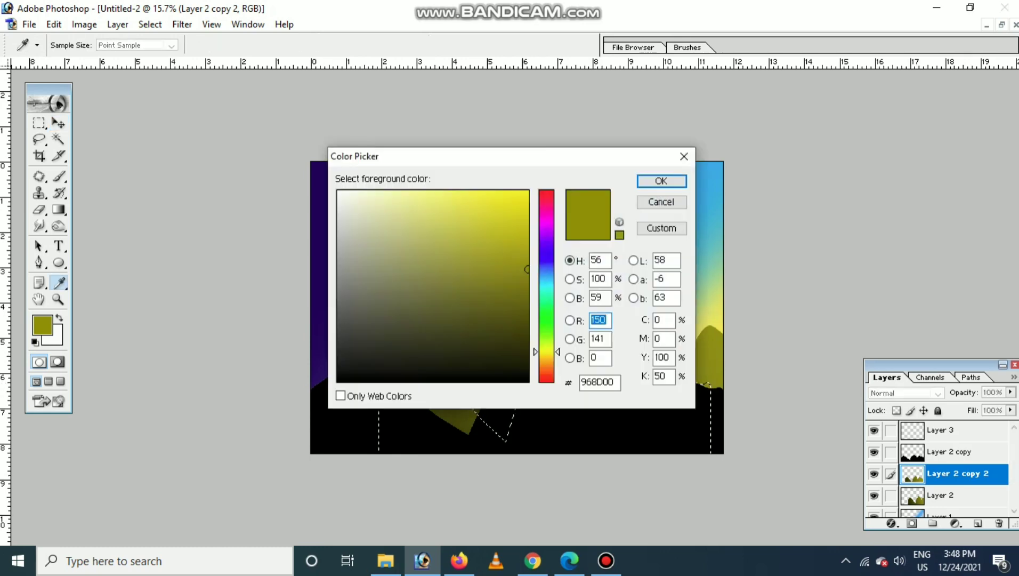
drag(488, 319, 480, 305)
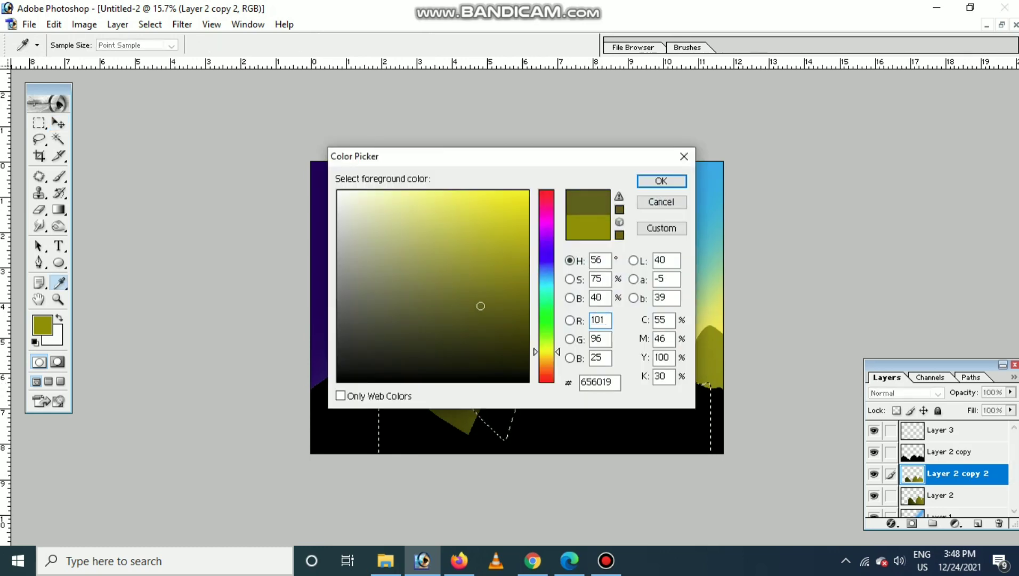
key(Return)
key(v)
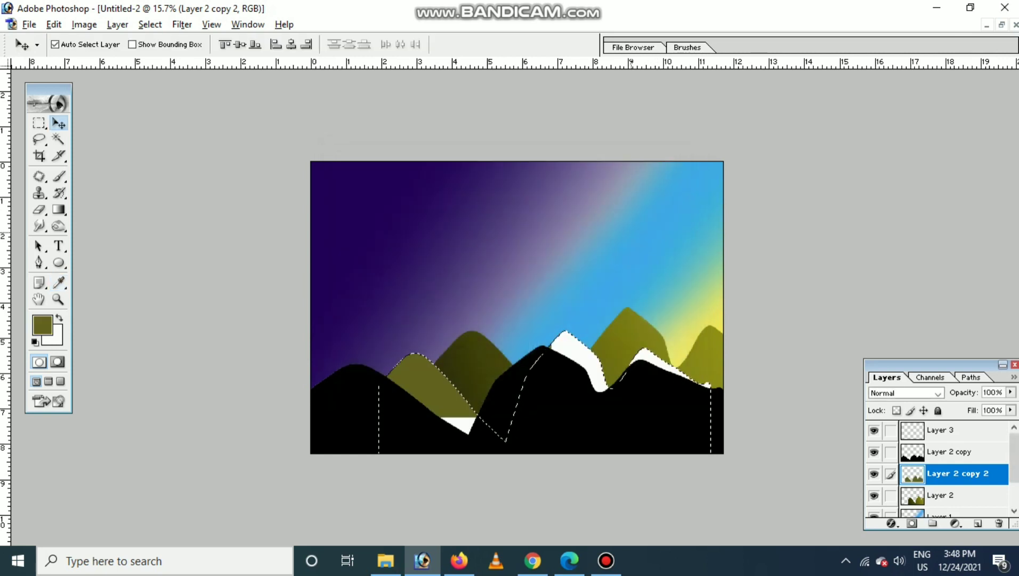
key(alt+BackSpace)
key(ctrl+d)
key(alt+bracketleft)
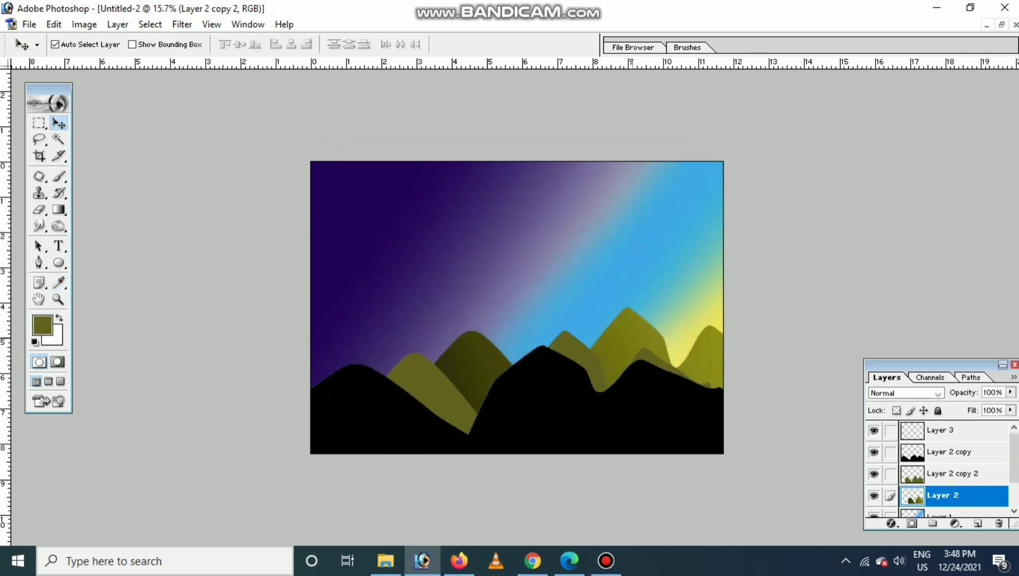
key(ctrl+shift+d)
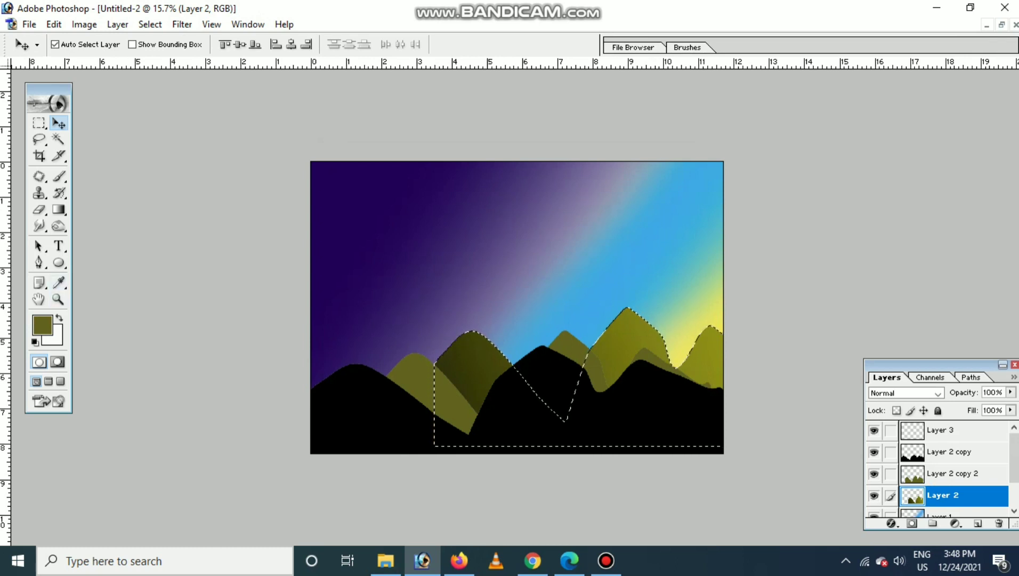
Step: Sweep a bright yellow FFF00E gradient across the selected mountains, brightest on the right
key(i)
click(42, 324)
mouse_move(481, 306)
mouse_down()
mouse_move(509, 222)
mouse_move(486, 193)
mouse_move(506, 191)
mouse_up()
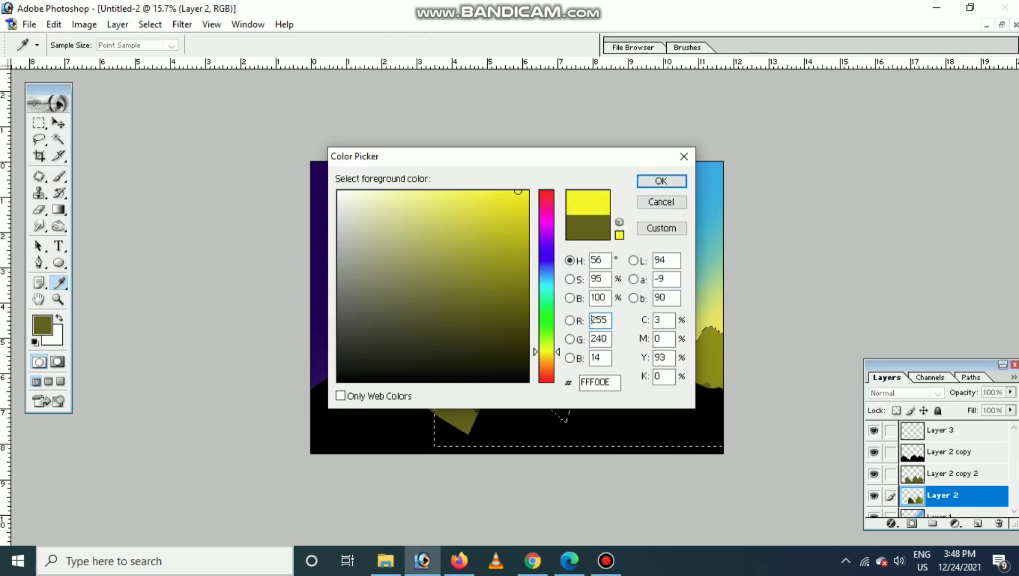
key(Return)
key(v)
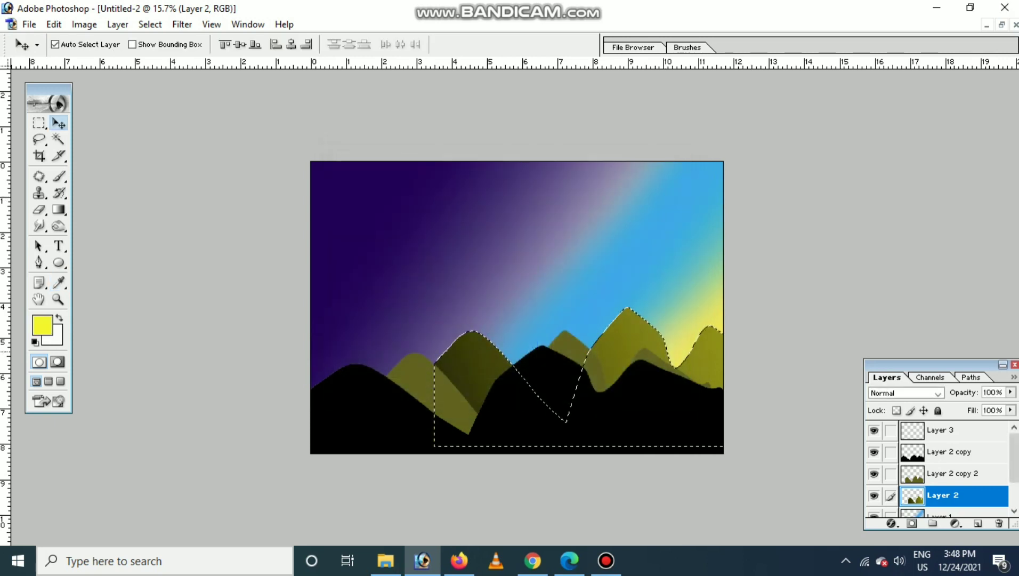
key(g)
drag(693, 330, 453, 373)
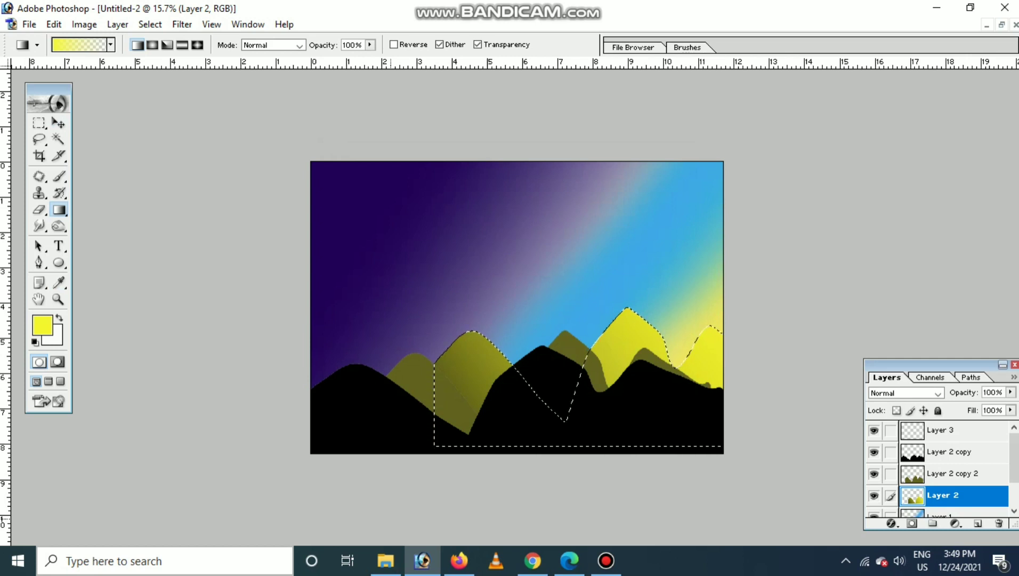
key(ctrl+d)
Step: Nudge the yellow mountains slightly left and down
key(v)
drag(629, 331, 620, 337)
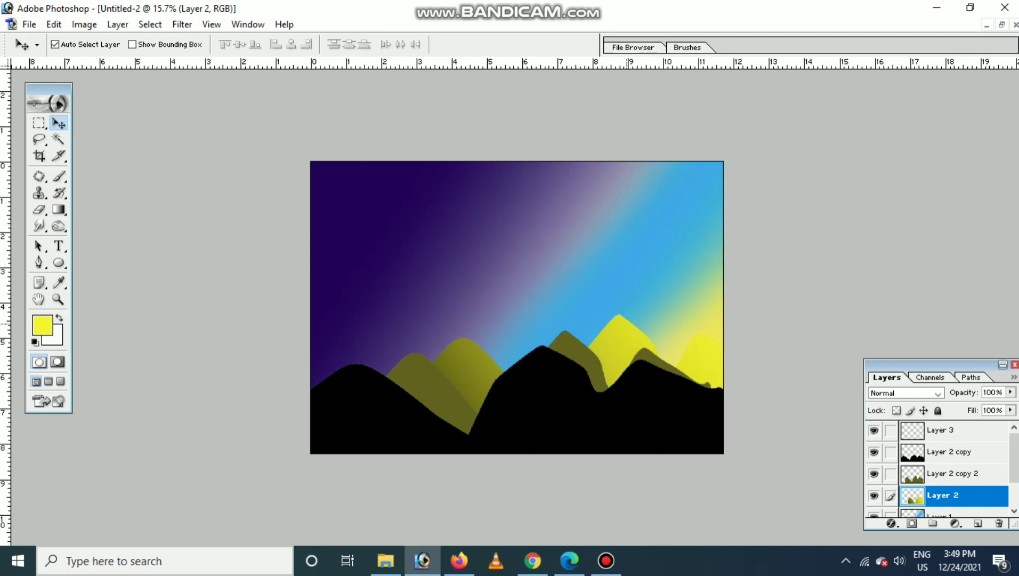
drag(619, 319, 613, 321)
Step: Reload Layer 2's outline and re-sweep a duller olive-yellow gradient upward across the mountains
ctrl+click(913, 495)
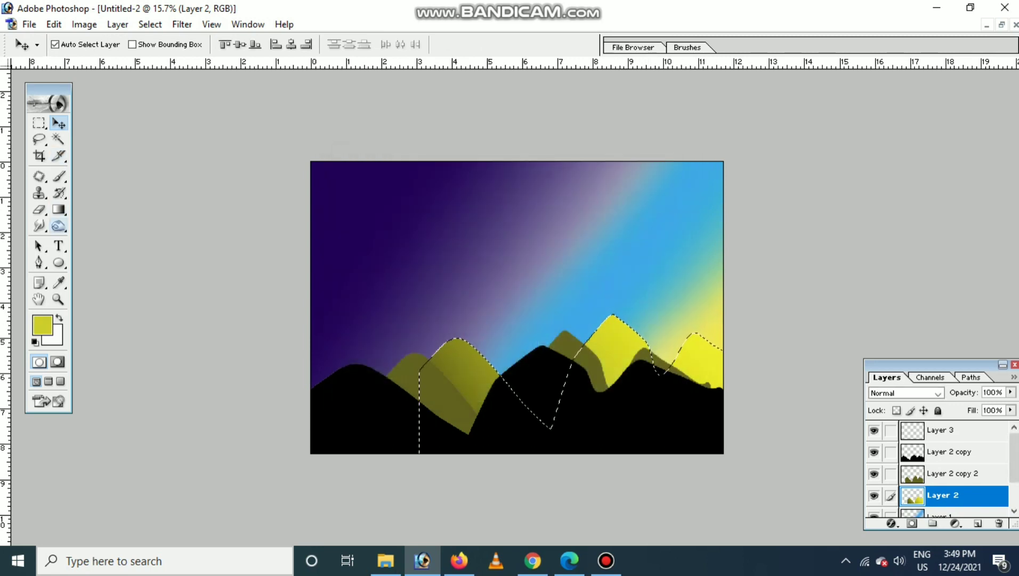
key(g)
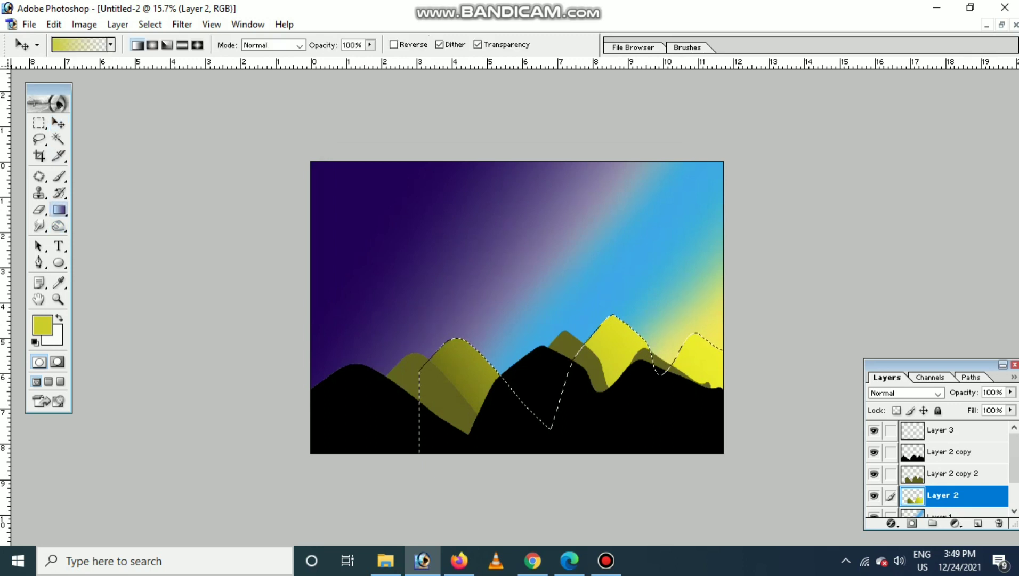
key(alt+BackSpace)
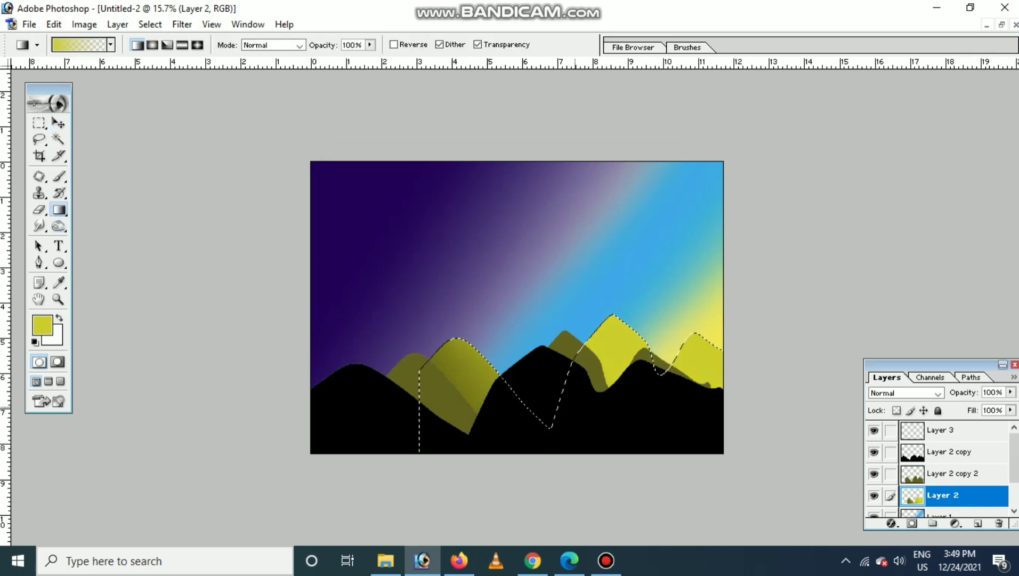
drag(584, 383, 608, 340)
key(v)
key(ctrl+d)
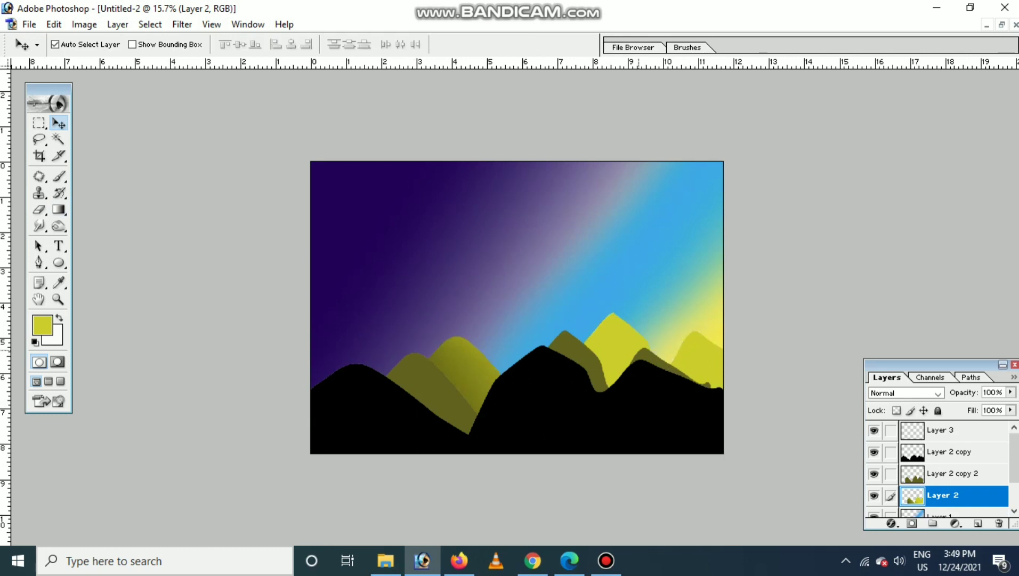
Step: Reposition the yellow back mountains, then widen Layer 2 copy 2 rightward to about 109%
drag(480, 373, 485, 342)
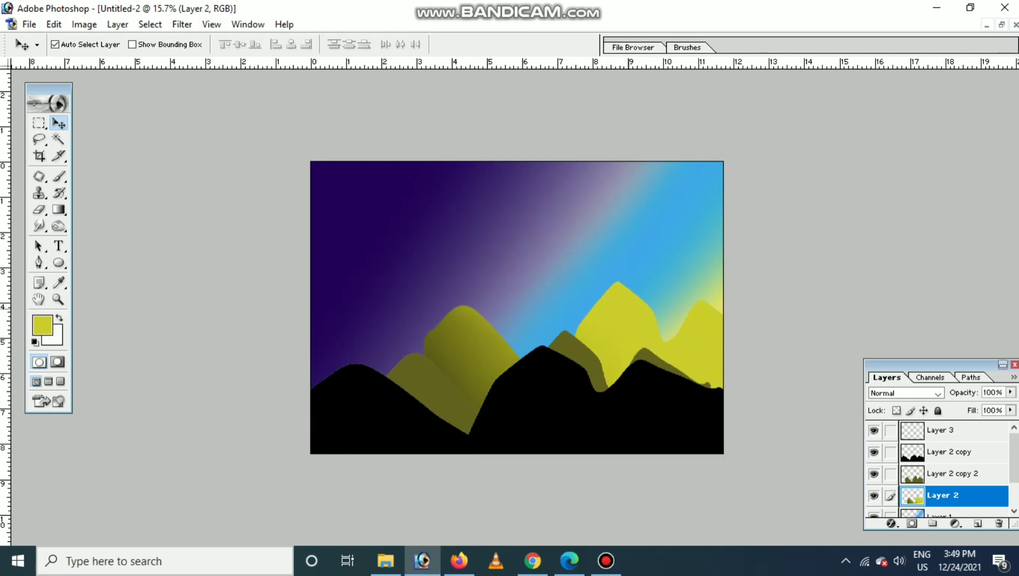
drag(533, 347, 543, 392)
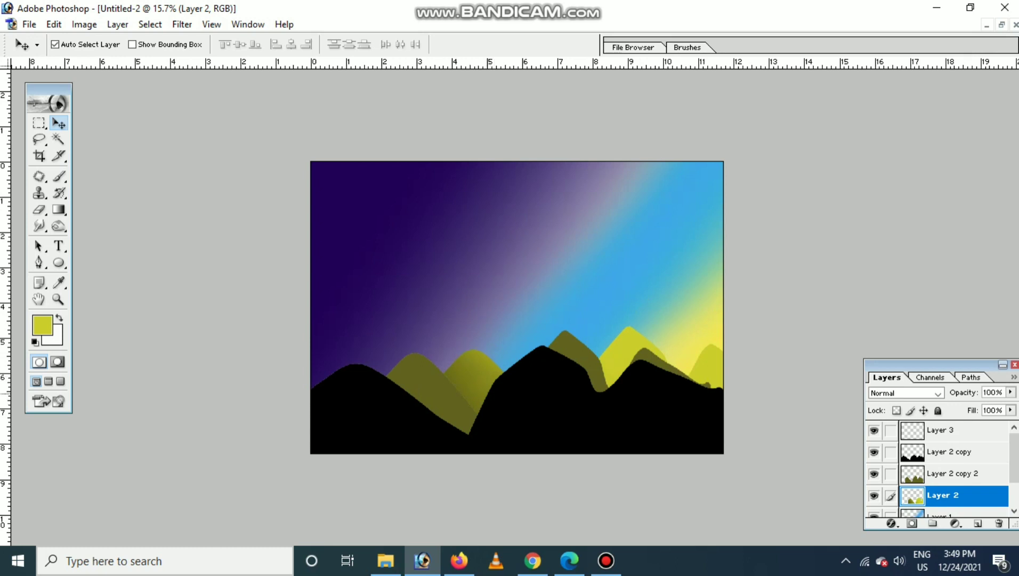
key(alt+bracketright)
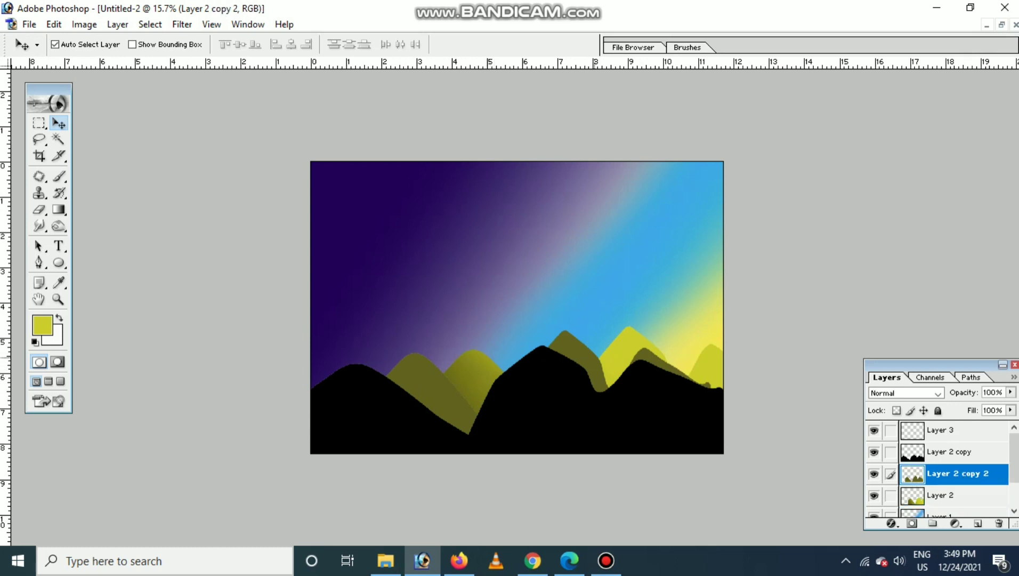
key(ctrl+t)
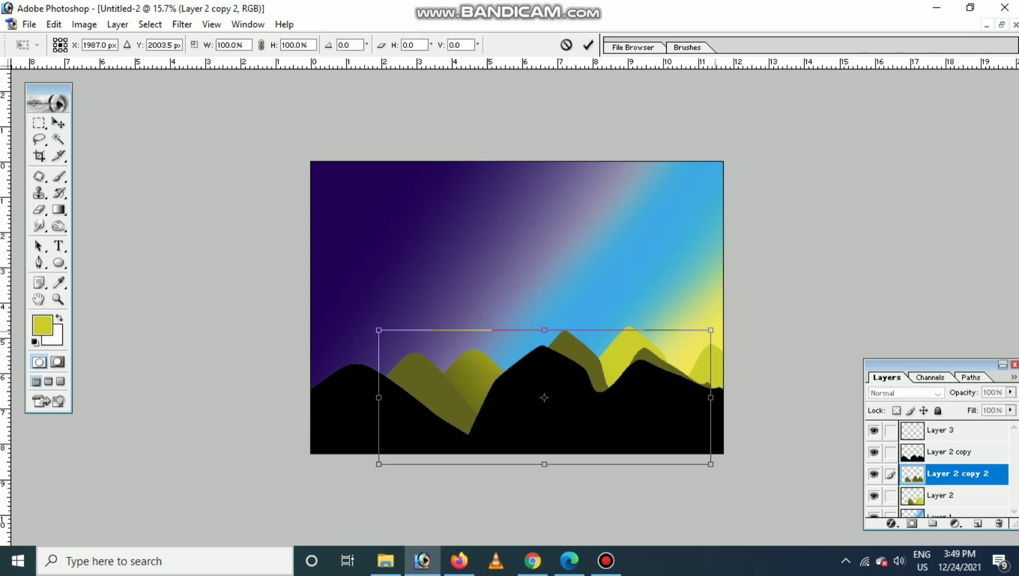
drag(711, 330, 741, 329)
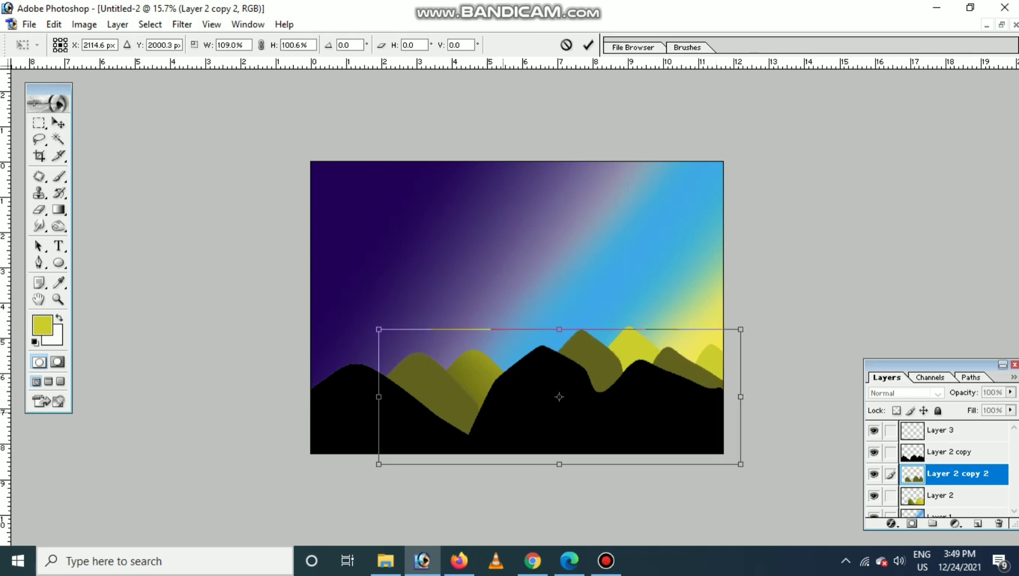
key(Return)
key(alt+shift+bracketleft)
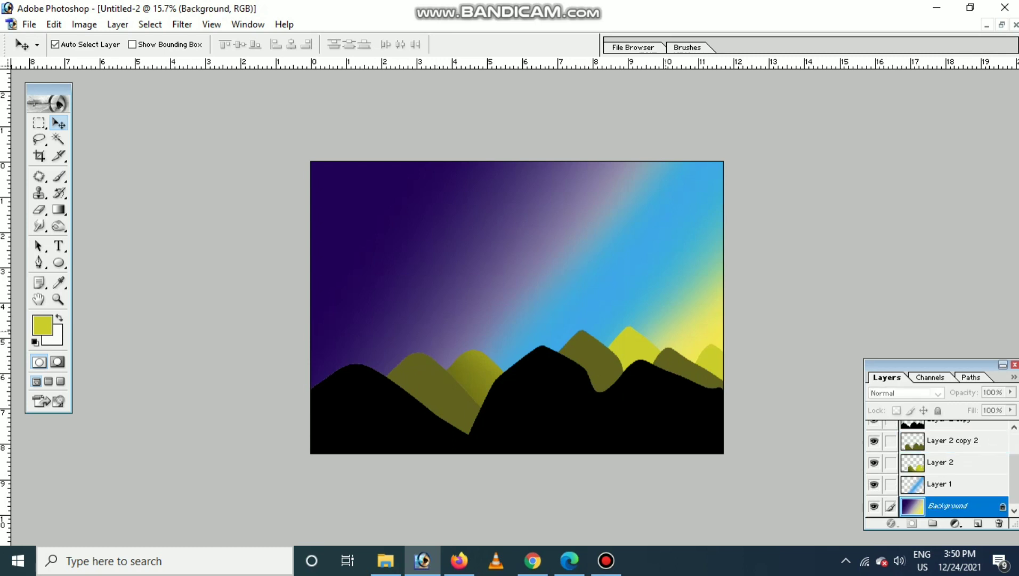
Step: Select a soft round brush preset and enlarge it to 500 px
key(m)
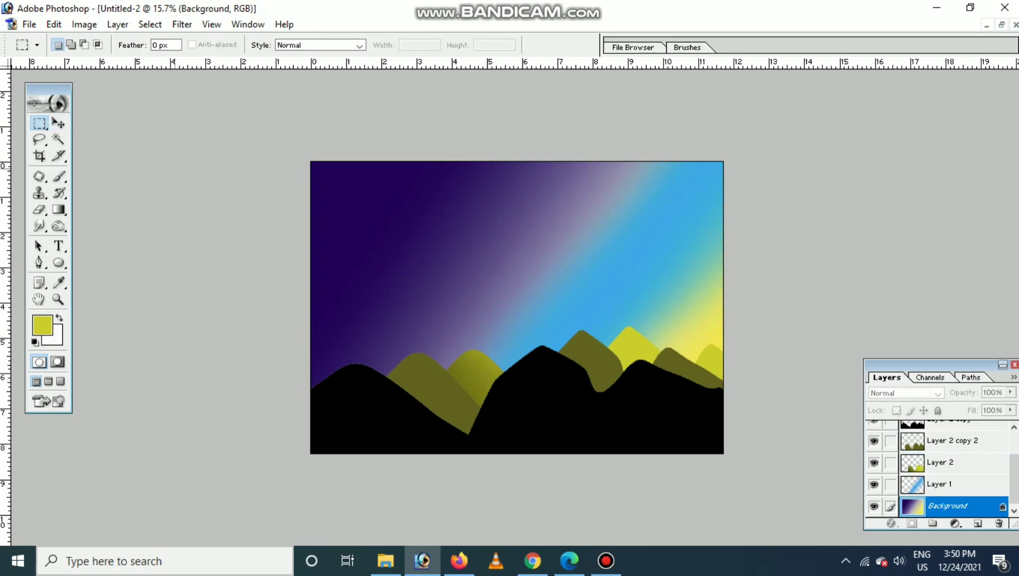
click(59, 176)
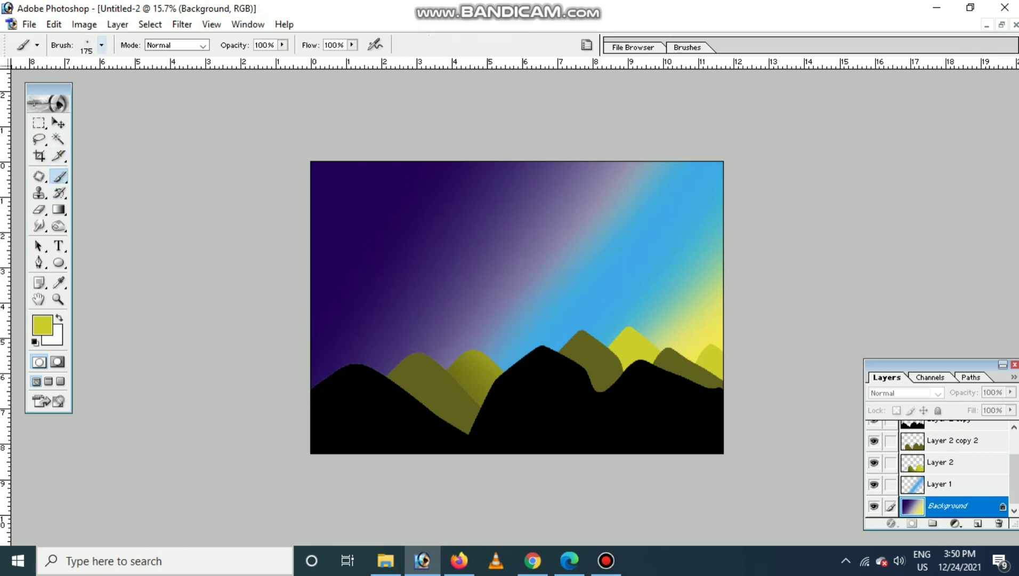
click(101, 45)
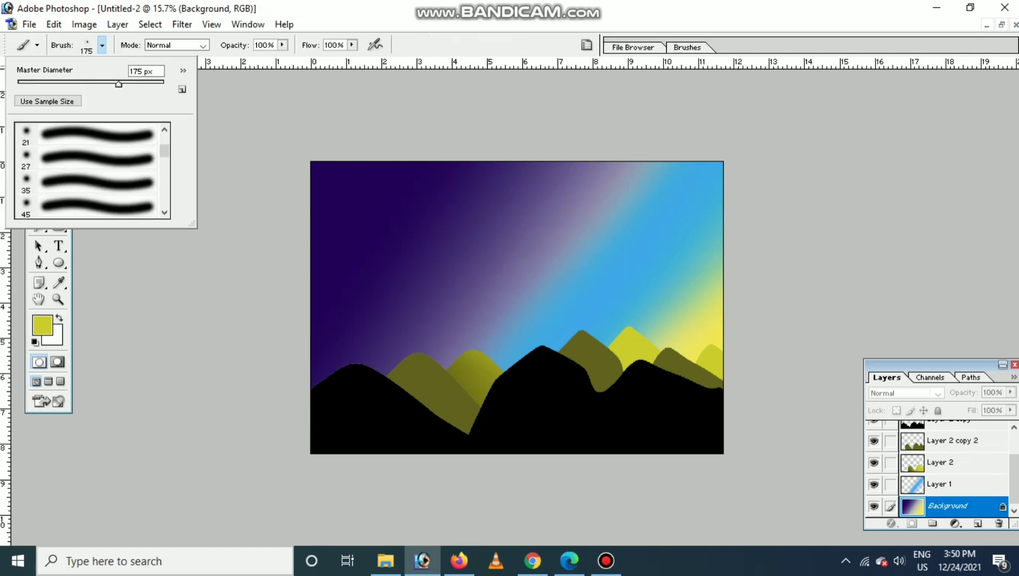
click(90, 205)
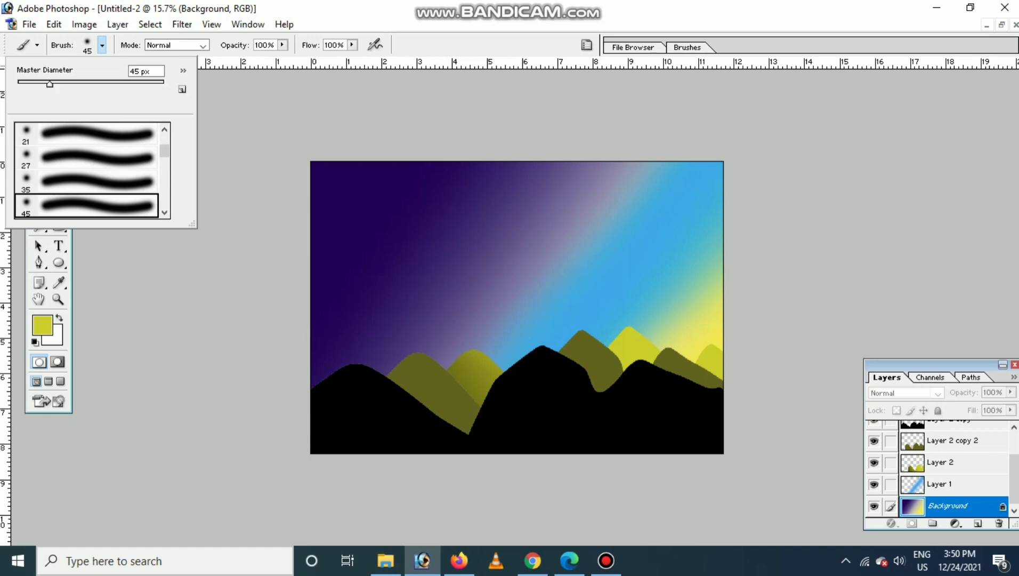
click(101, 46)
key(bracketright)
key(bracketright)
key(bracketright)
key(bracketright)
key(bracketright)
key(bracketright)
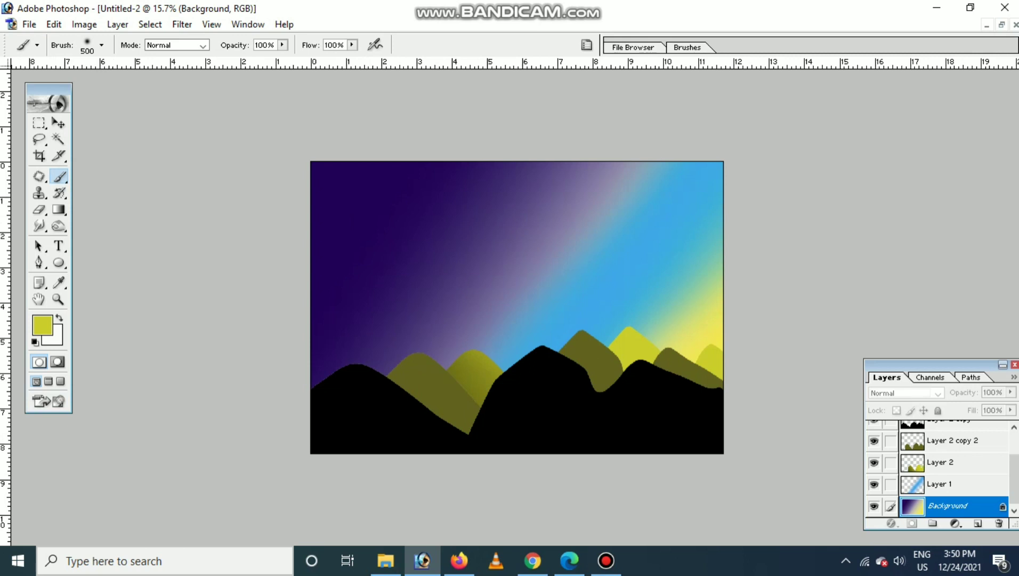
Step: Set the foreground to white FFFFFF and dab a moon in the upper-left sky
click(42, 325)
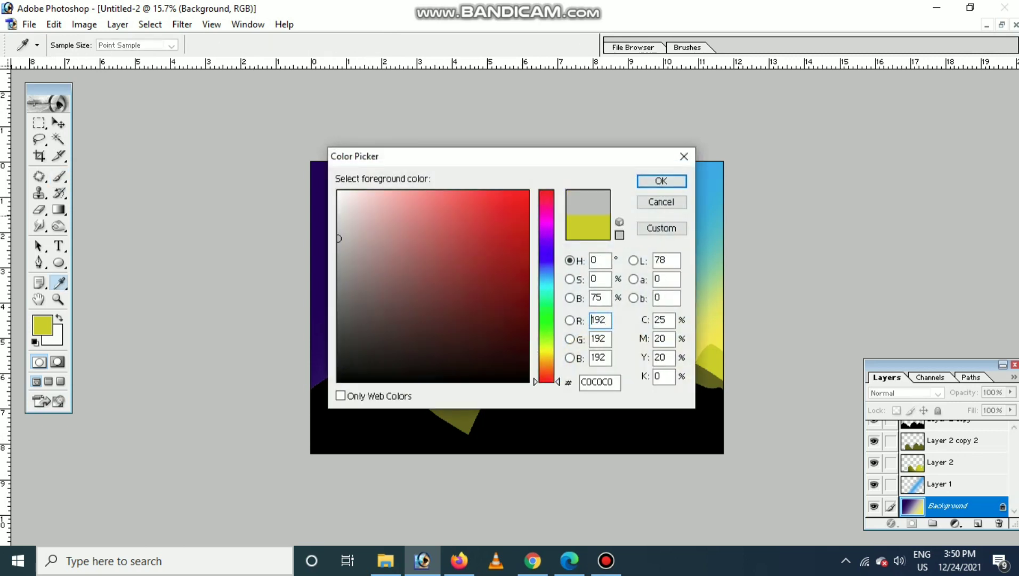
click(369, 245)
text(0)
key(Tab)
text(100)
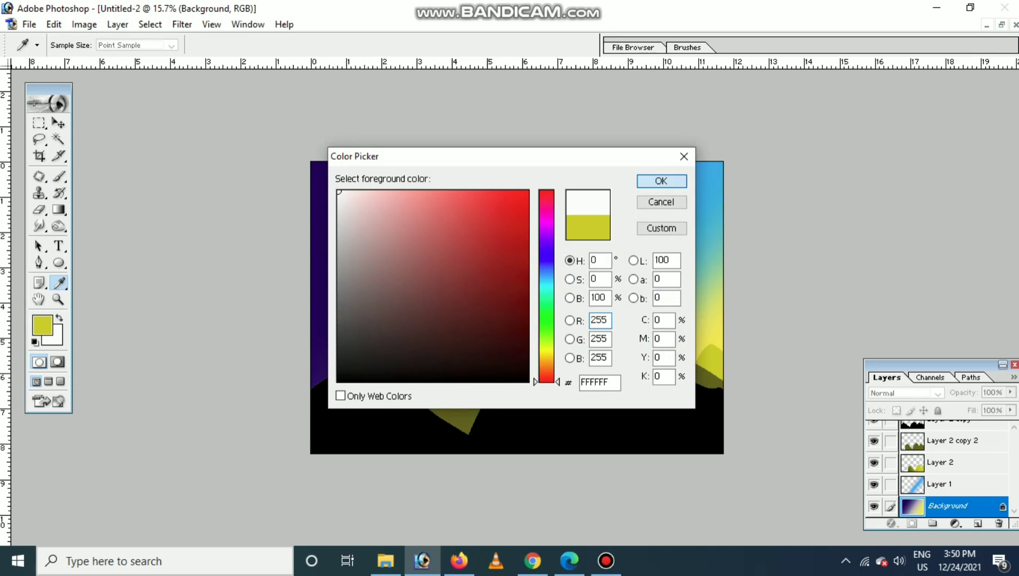
key(Return)
key(b)
click(373, 209)
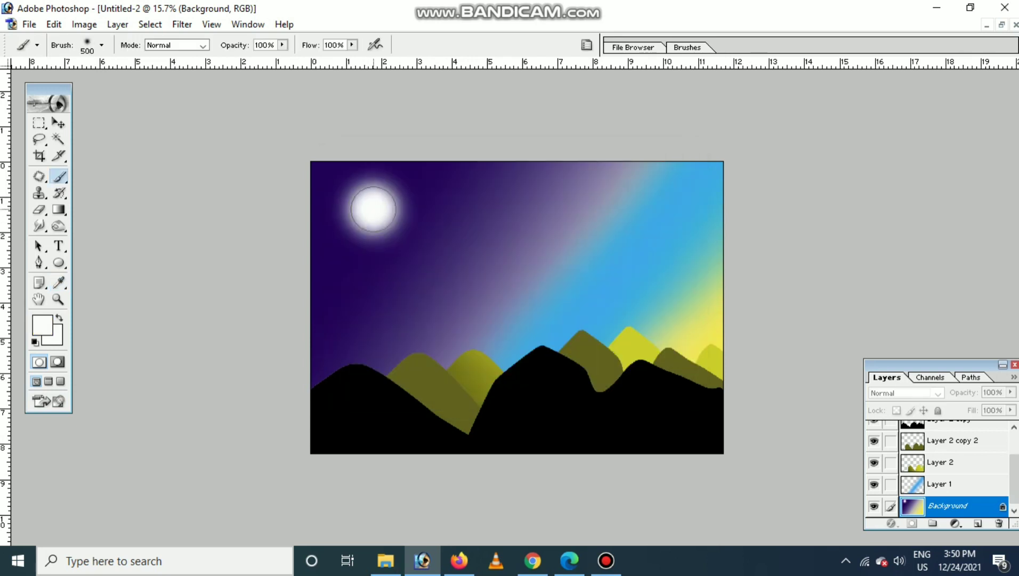
Step: Dab the moon again and step back and forth through its painting history
click(373, 209)
key(ctrl+alt+z)
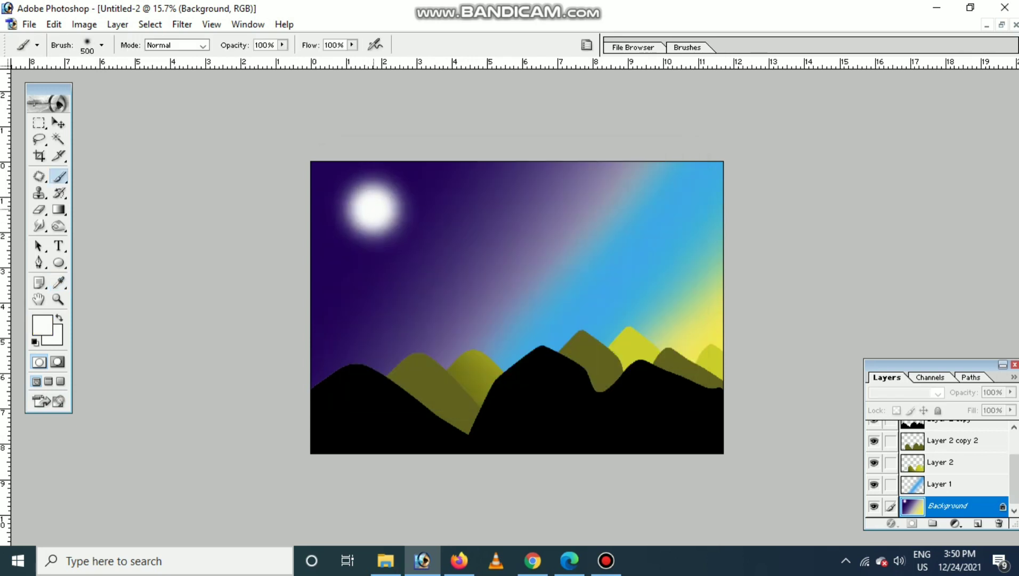
key(ctrl+alt+z)
key(ctrl+alt+z)
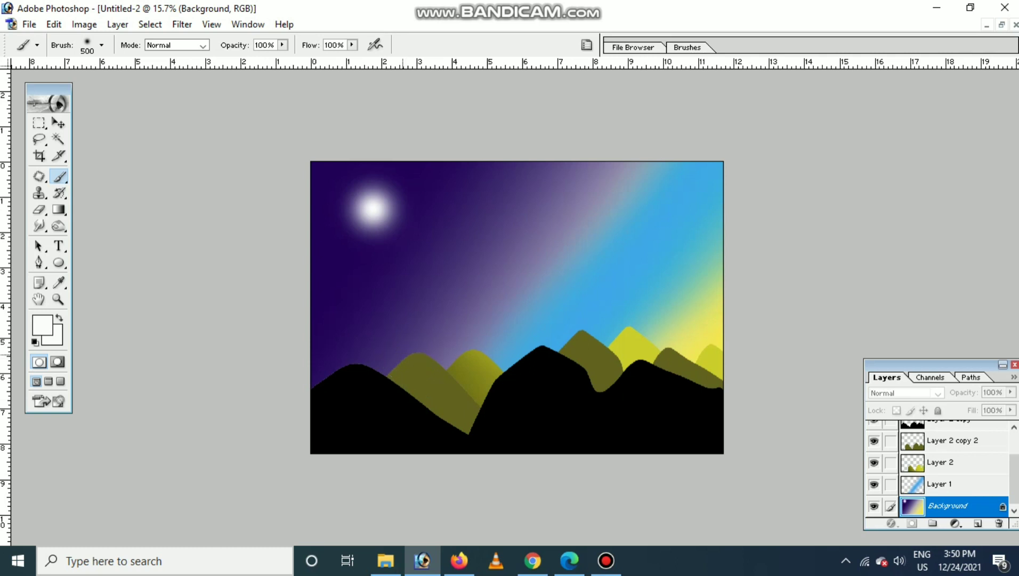
key(ctrl+shift+z)
key(ctrl+alt+z)
key(ctrl+alt+z)
Step: Choose the 42 px brush preset from the brush preset list
click(102, 45)
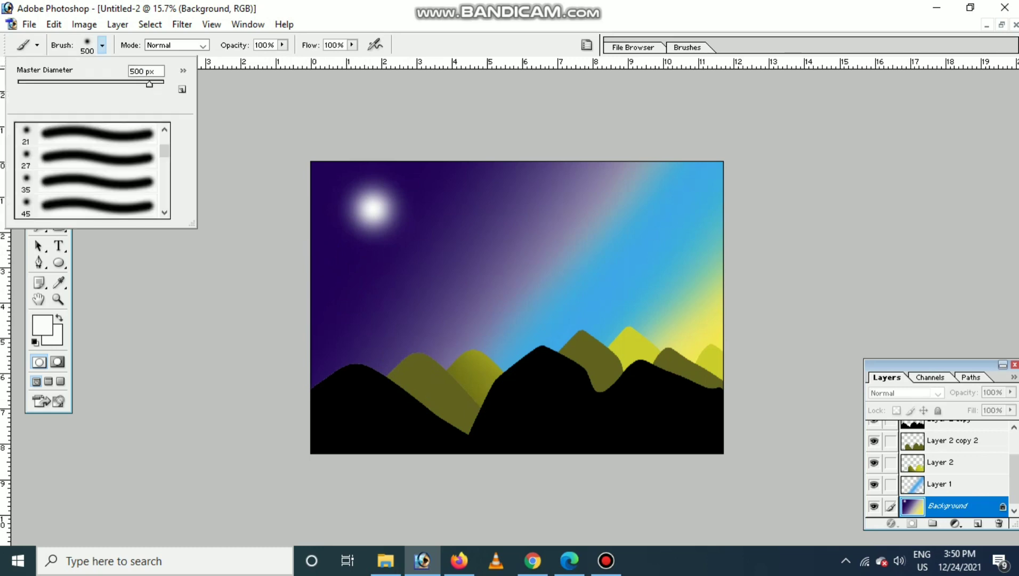
scroll(90, 170, down, 2)
scroll(91, 170, down, 2)
scroll(91, 170, down, 2)
scroll(91, 170, down, 2)
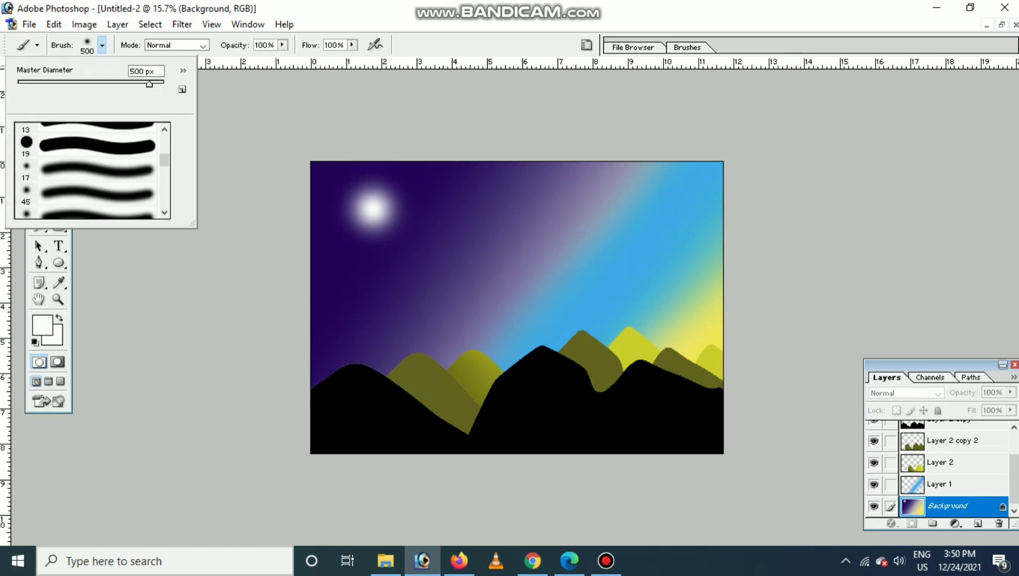
scroll(90, 171, down, 2)
scroll(90, 171, down, 2)
scroll(90, 171, down, 2)
scroll(90, 171, down, 2)
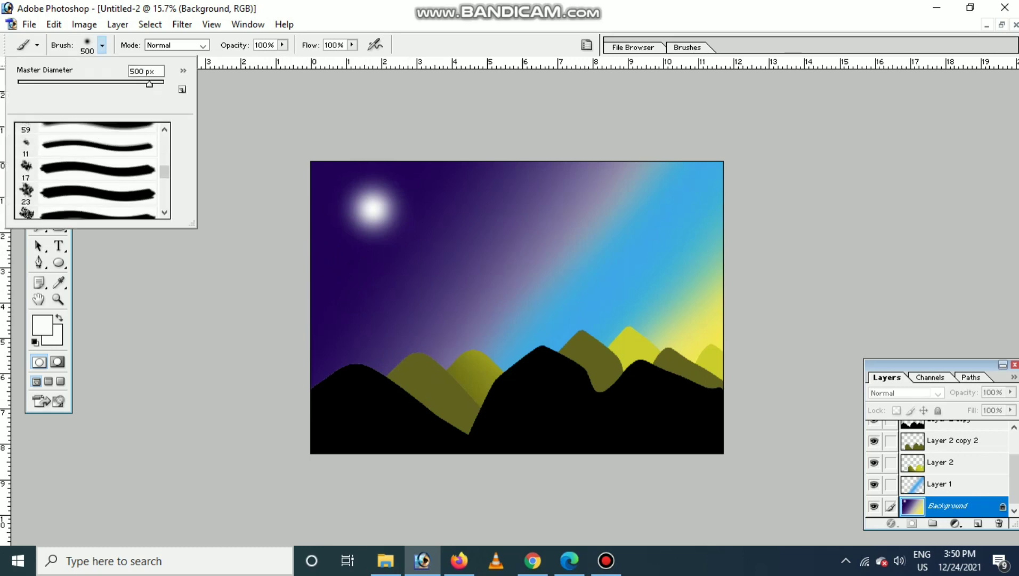
scroll(91, 170, down, 2)
scroll(91, 171, down, 2)
scroll(90, 170, down, 2)
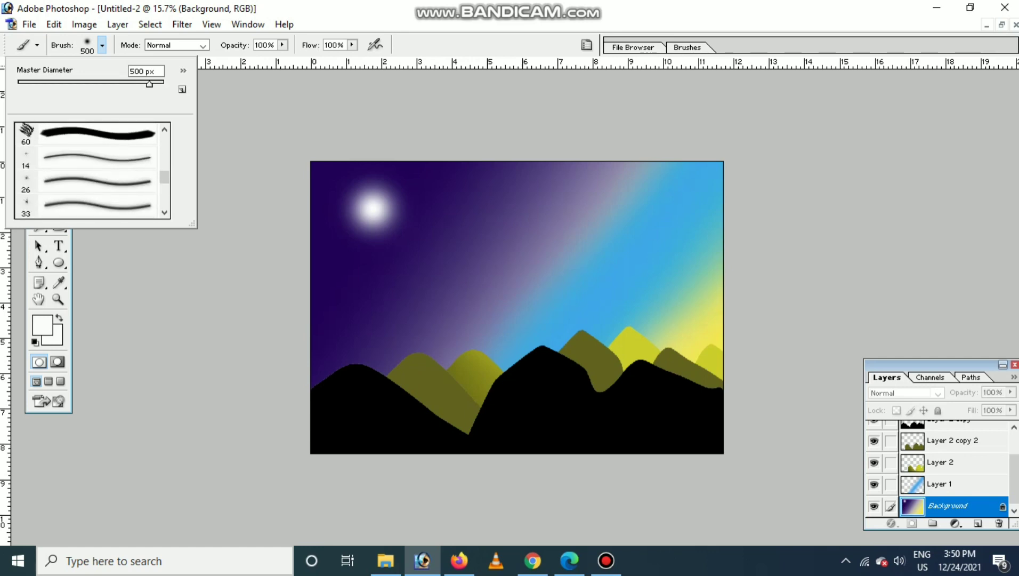
scroll(91, 171, down, 1)
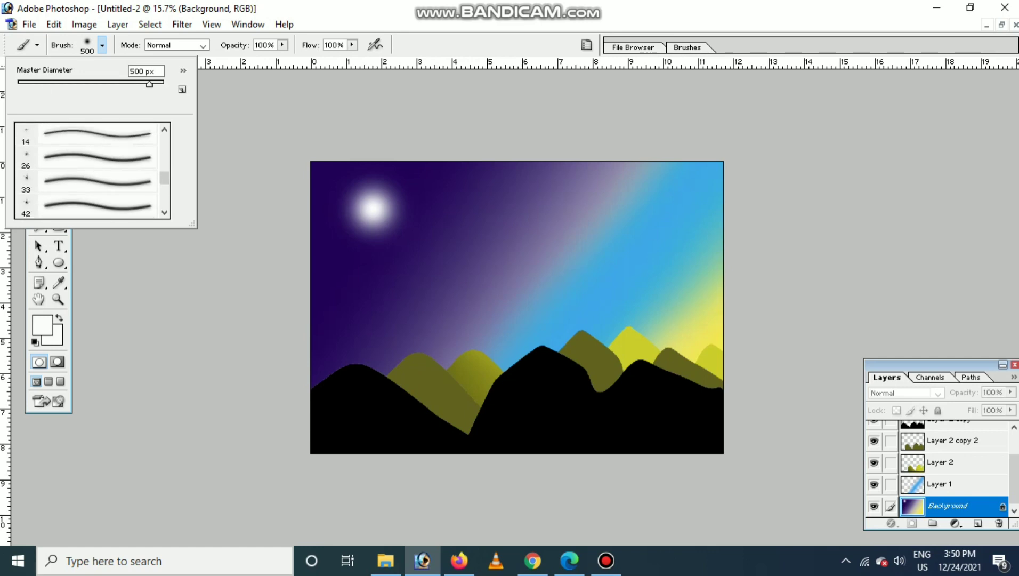
click(85, 205)
Step: Resize the brush to 175 then 150 px and stamp stars across the mid and upper-left sky
key(Return)
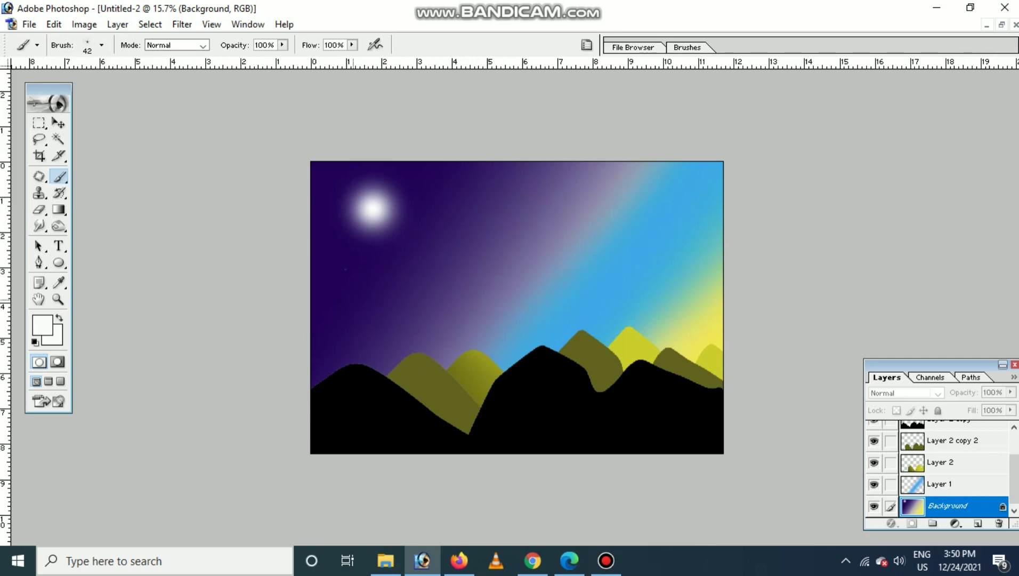
key(bracketright)
key(bracketright)
key(bracketright)
key(bracketright)
key(bracketright)
key(bracketright)
key(bracketleft)
key(bracketleft)
click(430, 221)
click(427, 296)
click(396, 326)
click(328, 345)
key(bracketleft)
click(325, 177)
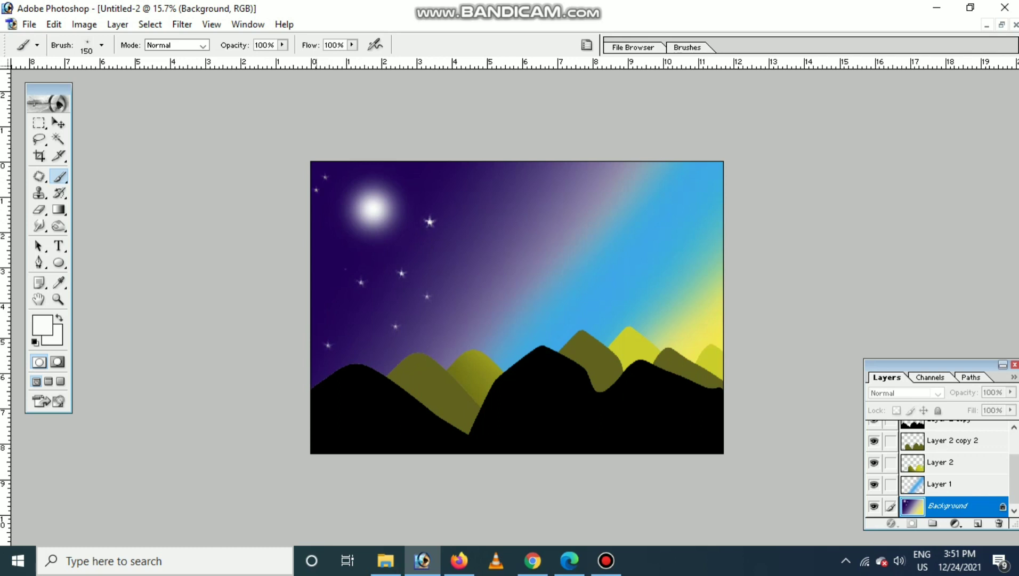
Step: Stamp more stars along the left sky, undoing one oversized star cluster
key(bracketright)
key(bracketright)
key(bracketright)
key(bracketright)
key(bracketright)
key(bracketright)
click(342, 184)
key(ctrl+z)
key(bracketleft)
key(bracketleft)
key(bracketleft)
key(bracketleft)
click(317, 224)
key(bracketright)
click(329, 240)
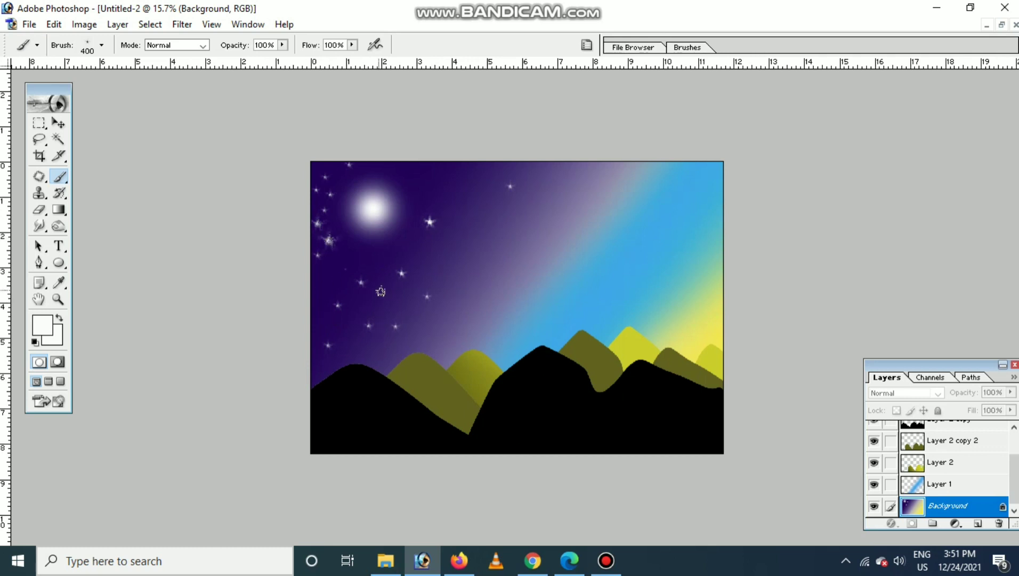
click(316, 282)
Step: Stamp a few more stars in the upper sky, shrinking the brush down to 100 px
click(410, 171)
key(bracketleft)
key(bracketleft)
click(459, 192)
key(bracketleft)
click(485, 269)
key(bracketleft)
key(bracketleft)
key(bracketleft)
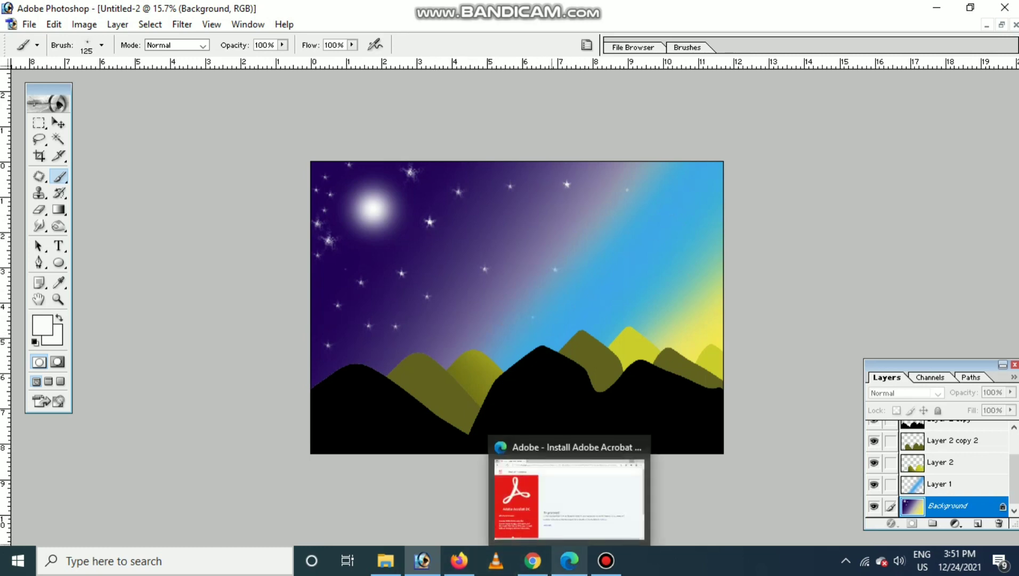
key(bracketleft)
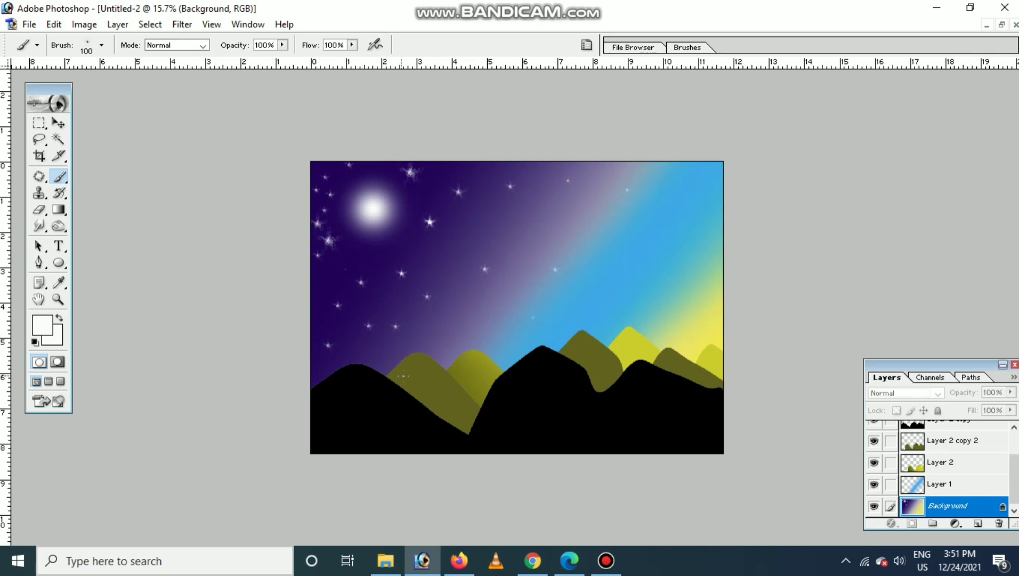
key(v)
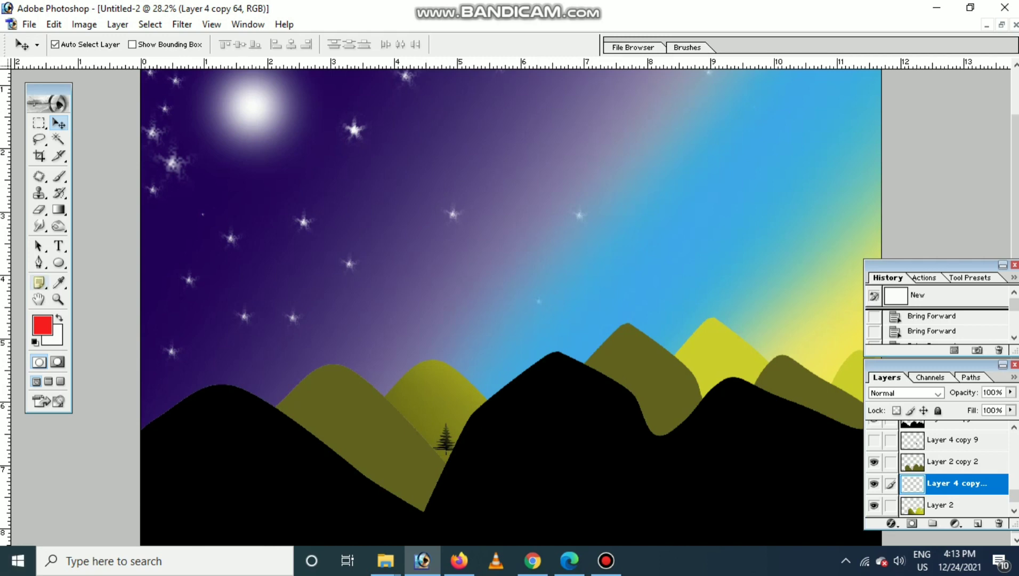
Step: With the Pen tool, start the tree path at the black peak and add the first branch
click(39, 262)
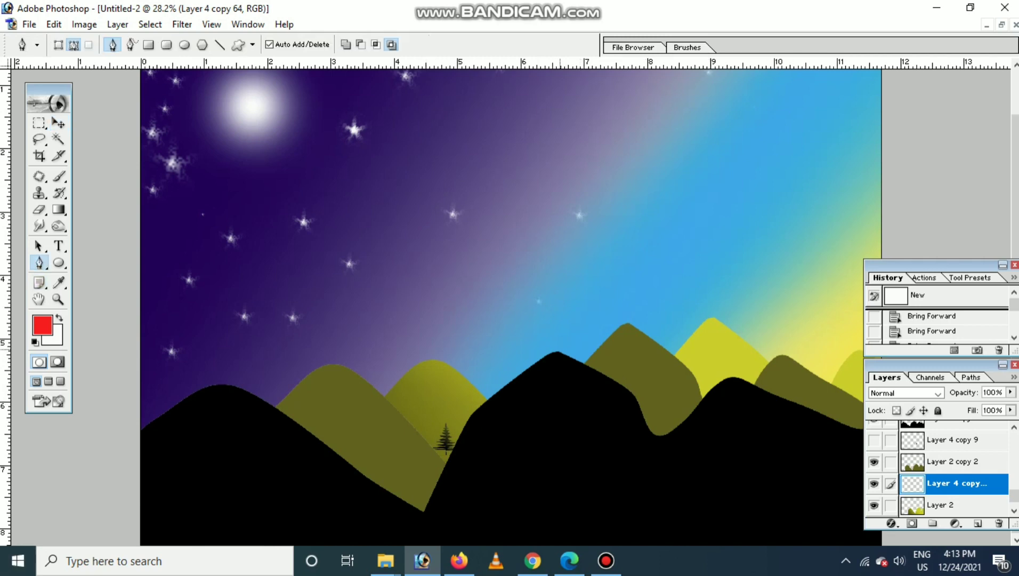
click(560, 352)
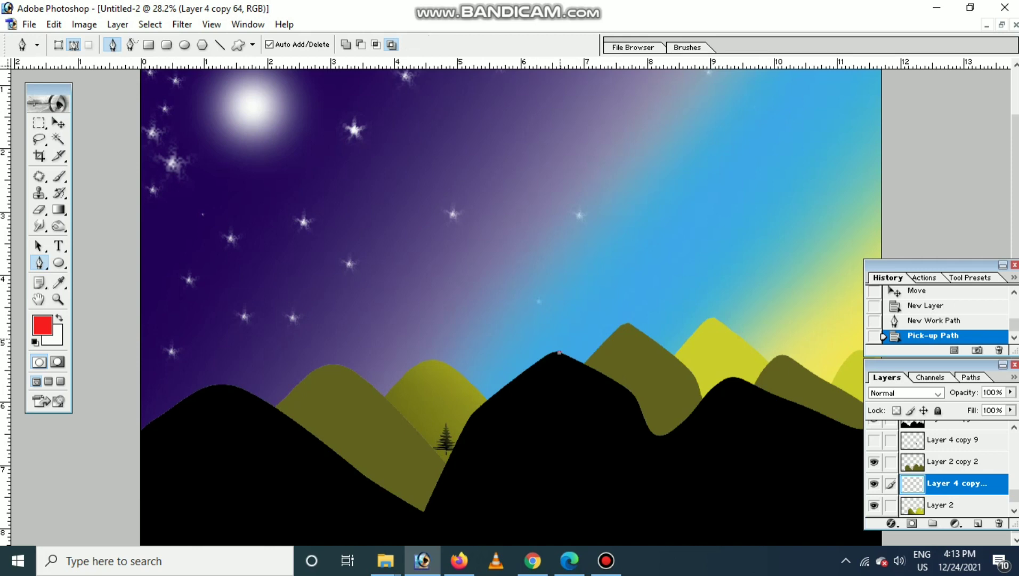
click(560, 339)
click(506, 338)
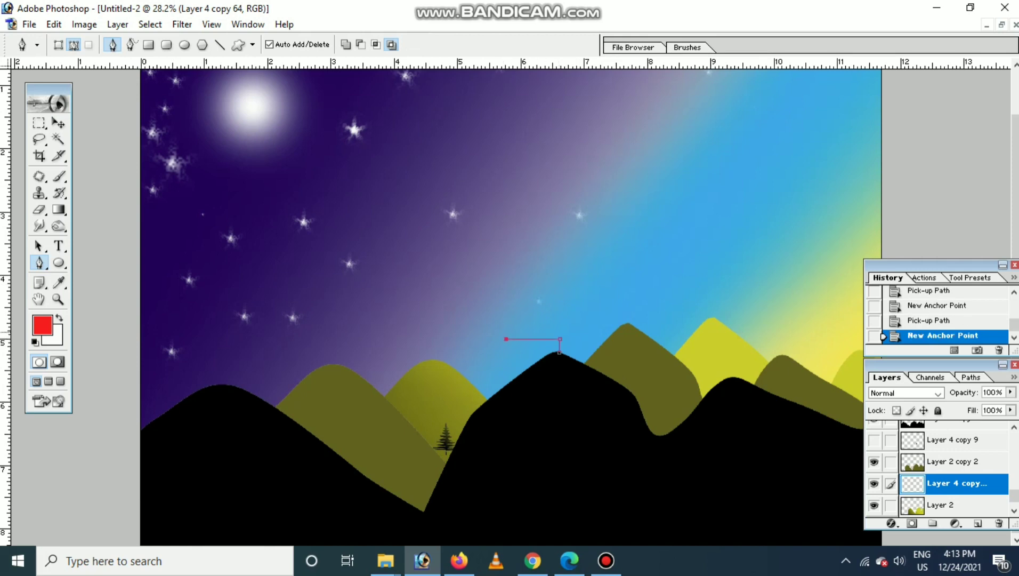
click(560, 339)
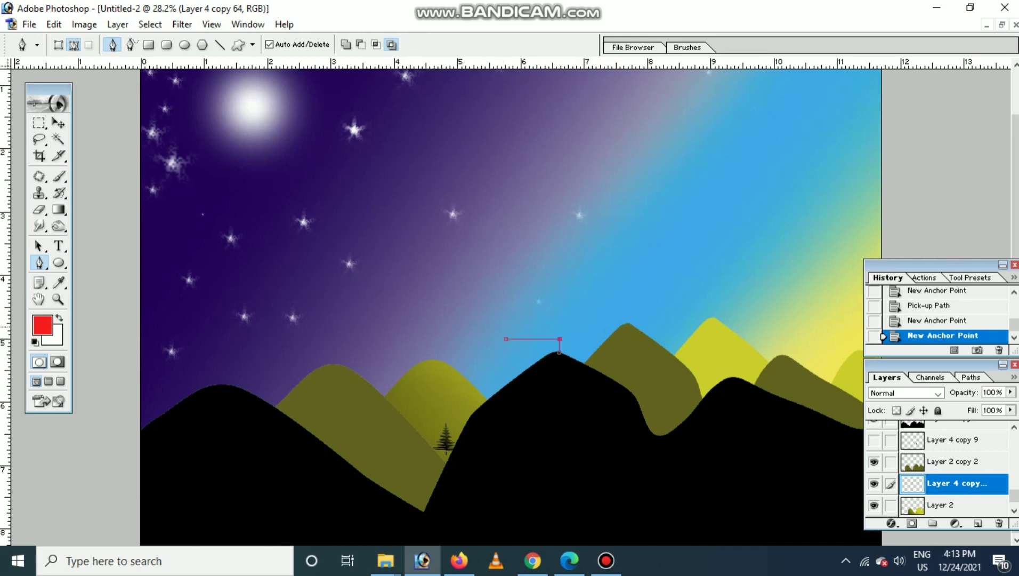
click(558, 329)
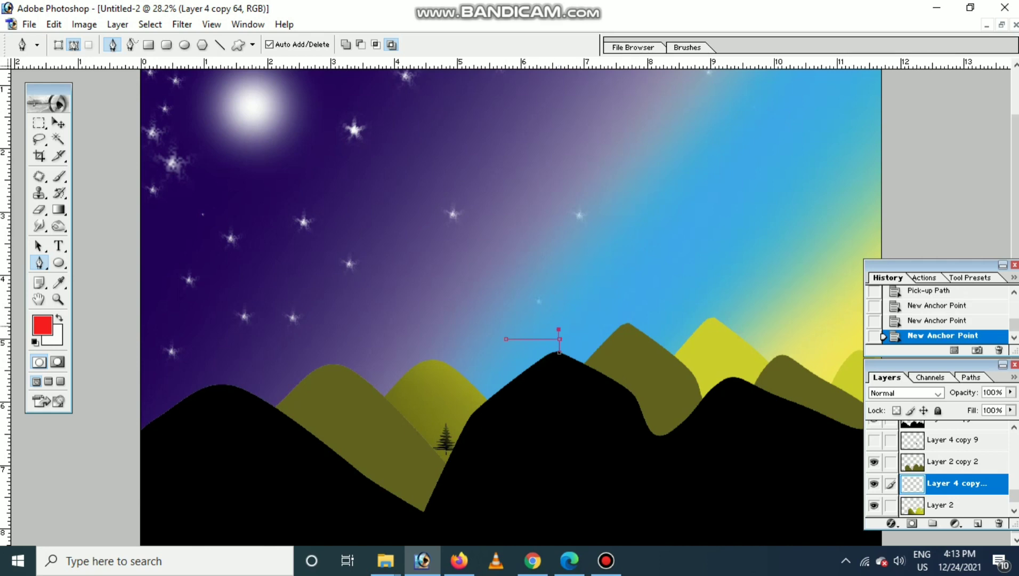
key(ctrl+z)
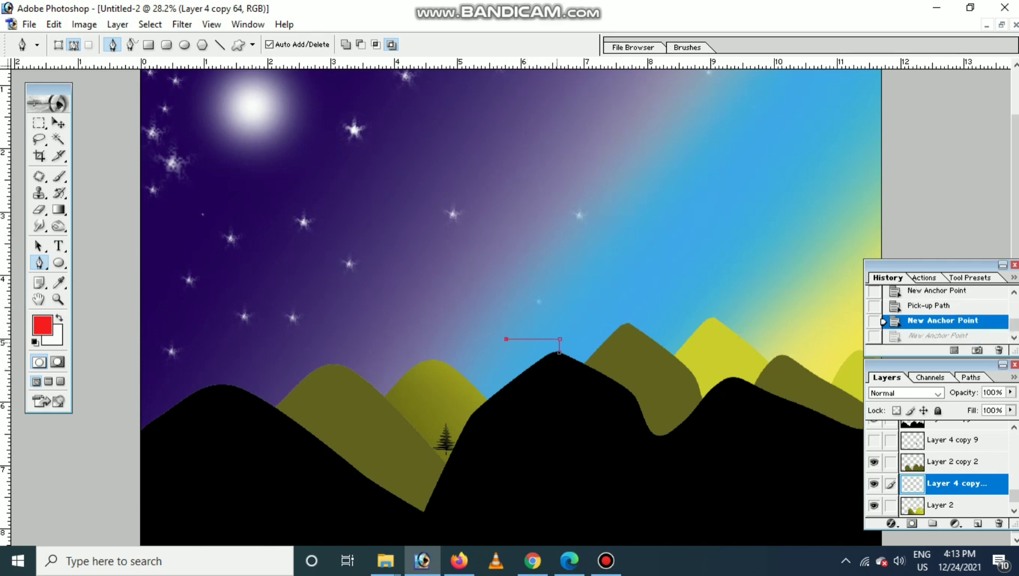
click(561, 327)
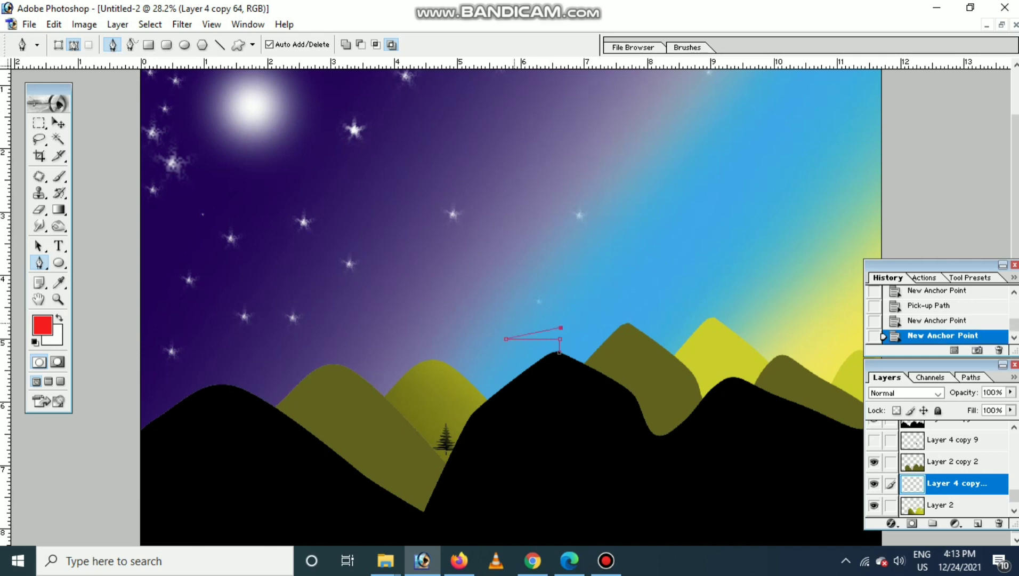
Step: Zigzag the tree's branch points upward toward the top, correcting misplaced anchors
click(515, 323)
click(558, 317)
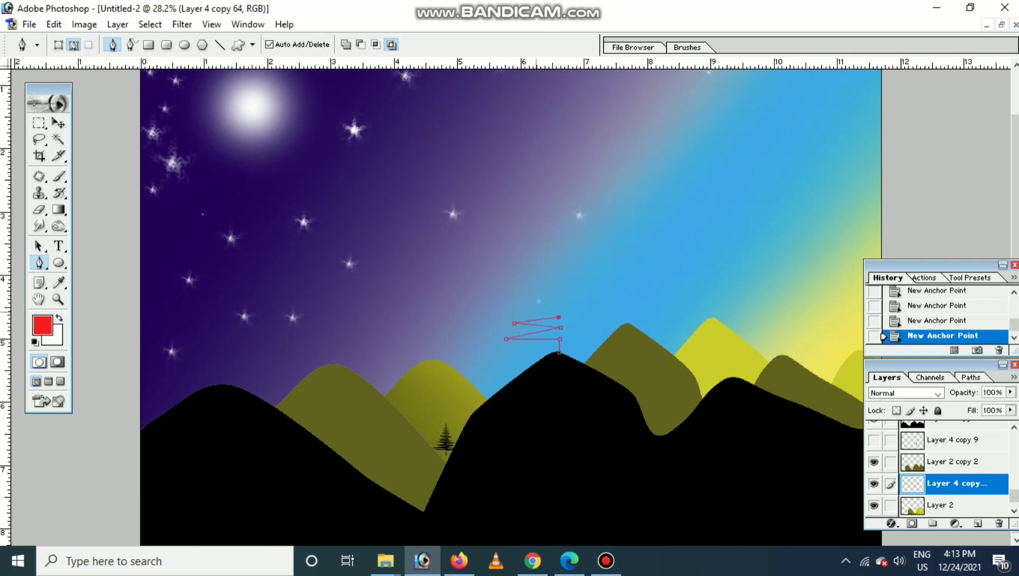
click(516, 314)
click(559, 310)
click(516, 306)
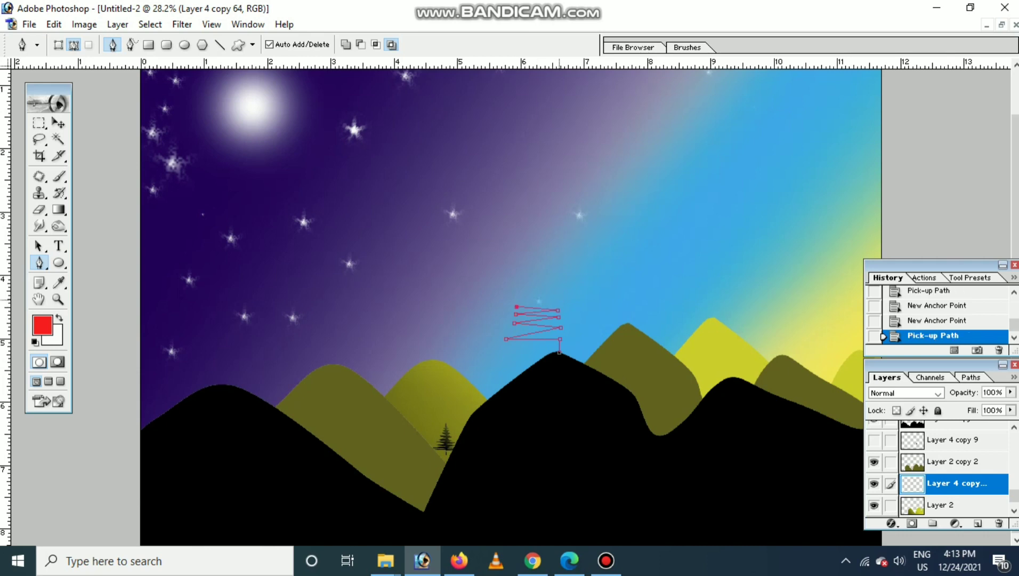
click(557, 300)
click(526, 293)
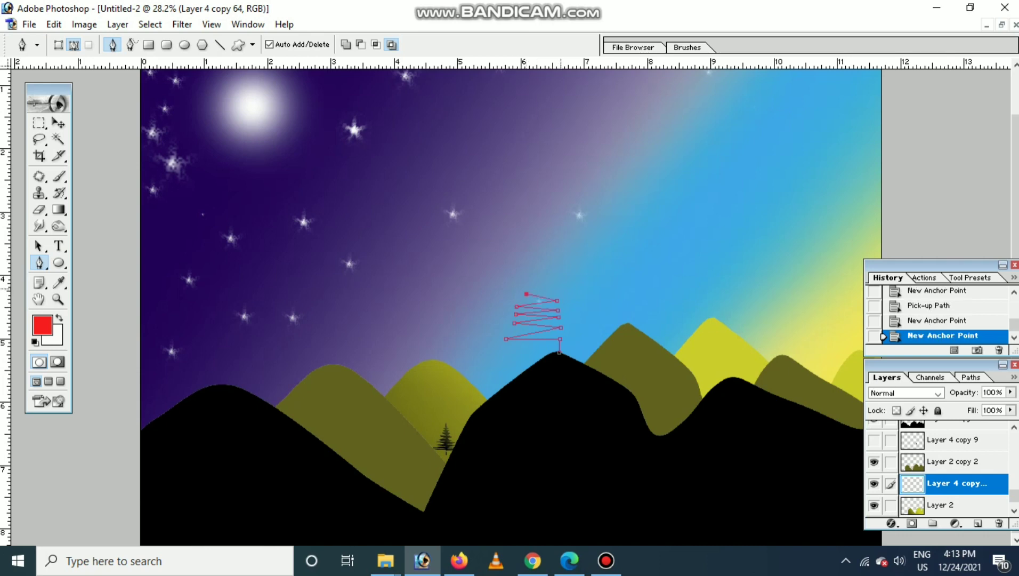
click(559, 288)
key(ctrl+z)
click(556, 287)
click(525, 279)
Step: Shape the pointed tree tip, undoing and redoing anchor edits until it looks right
key(ctrl+z)
click(533, 272)
click(554, 267)
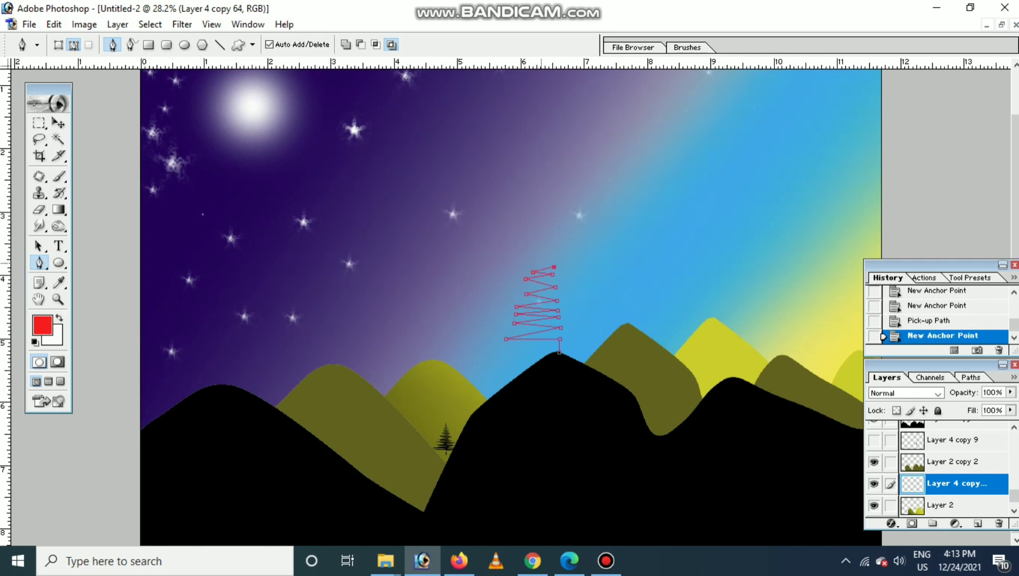
click(544, 256)
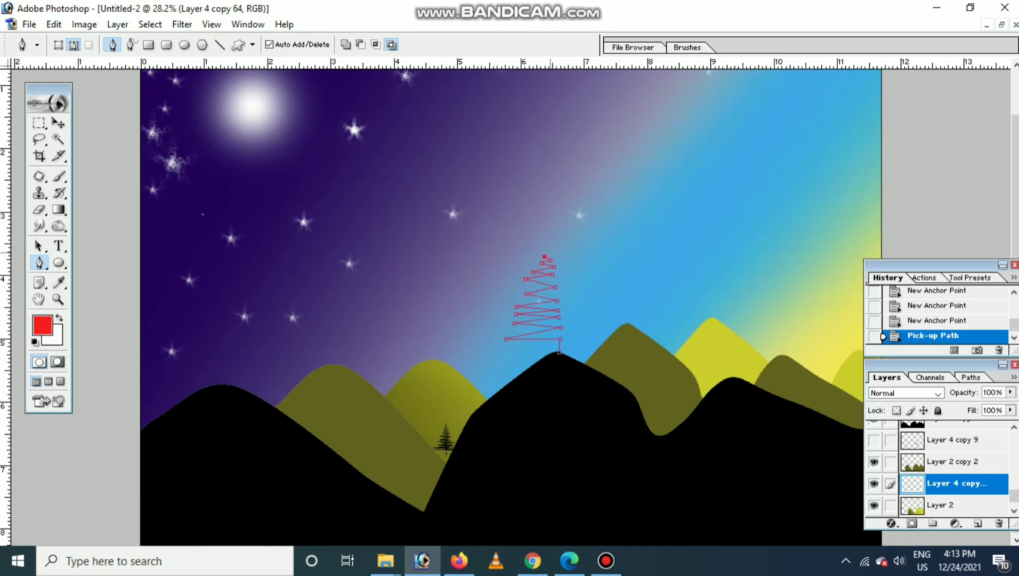
click(550, 252)
key(ctrl+z)
click(546, 260)
key(ctrl+z)
click(546, 260)
key(ctrl+z)
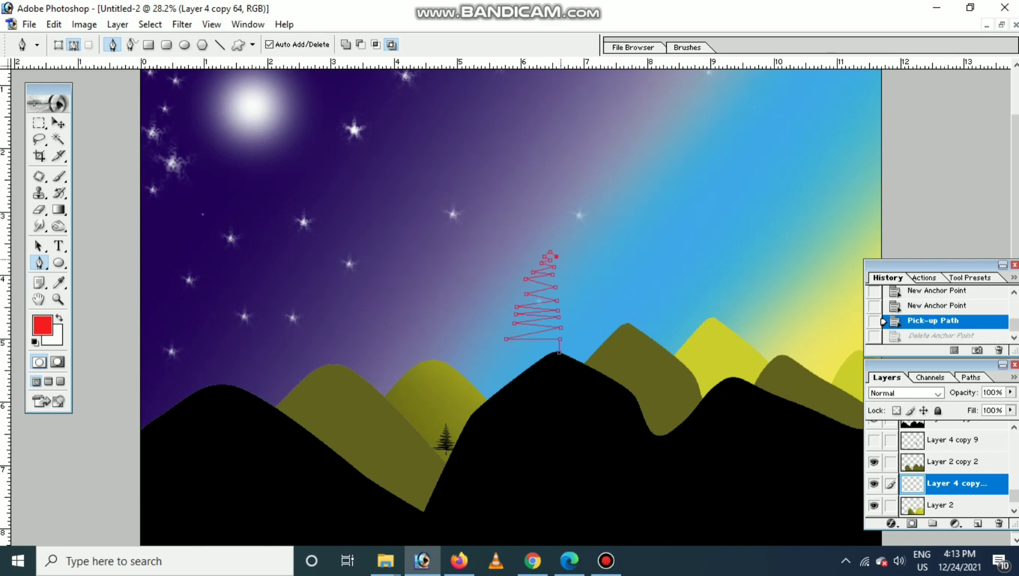
click(553, 261)
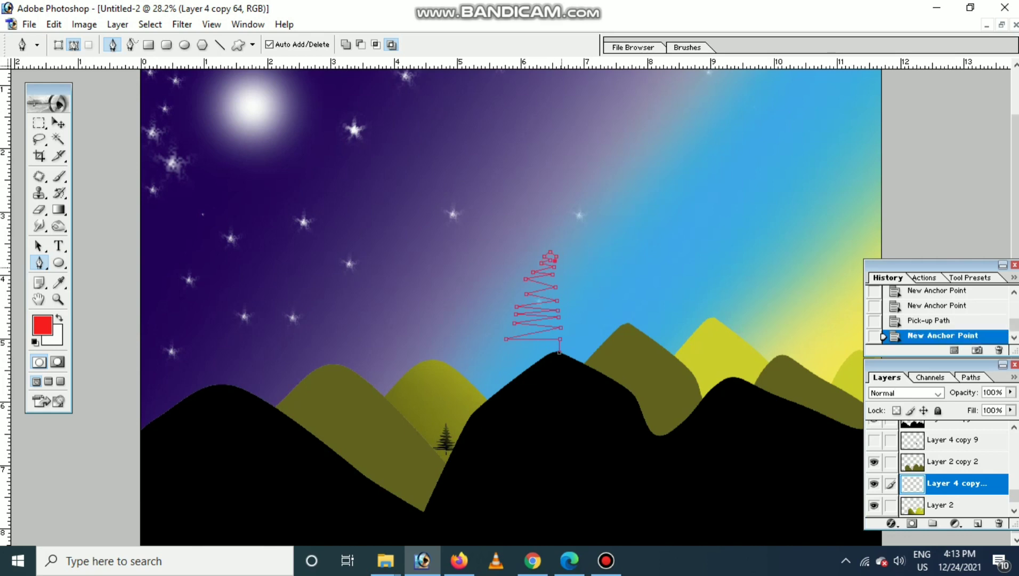
click(556, 261)
click(559, 263)
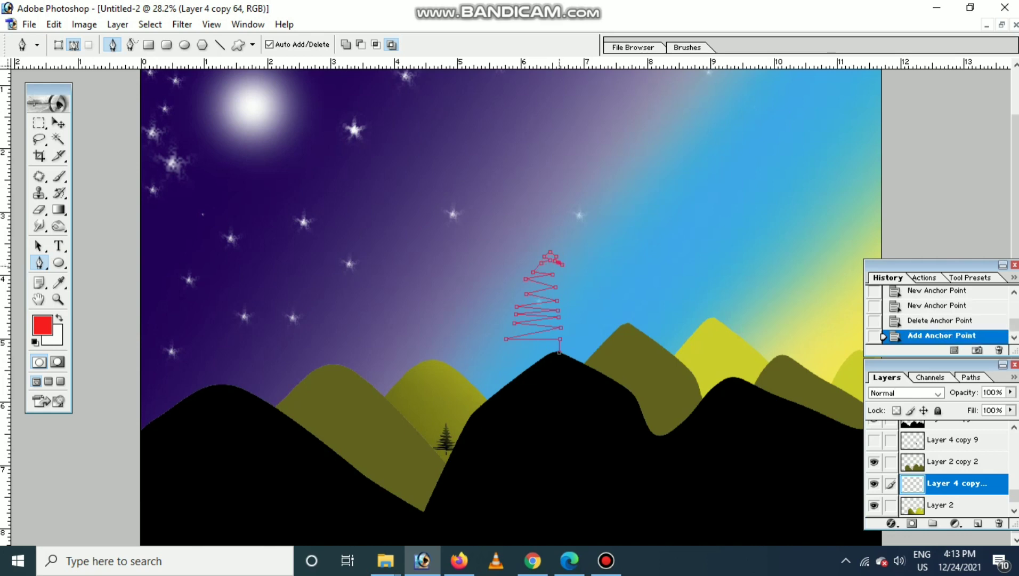
key(ctrl+z)
key(ctrl+z)
key(ctrl+z)
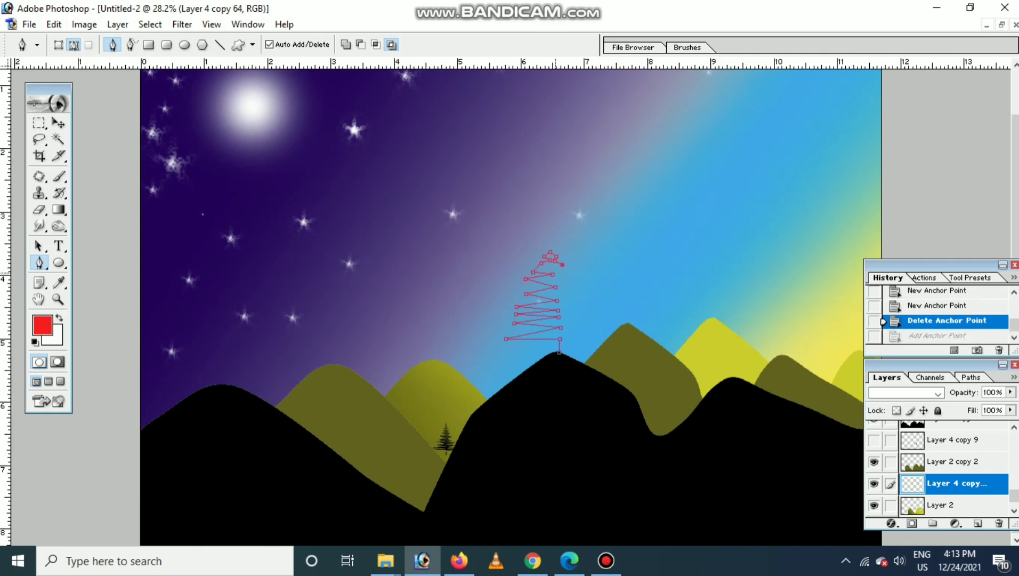
key(ctrl+z)
key(ctrl+alt+z)
key(ctrl+alt+z)
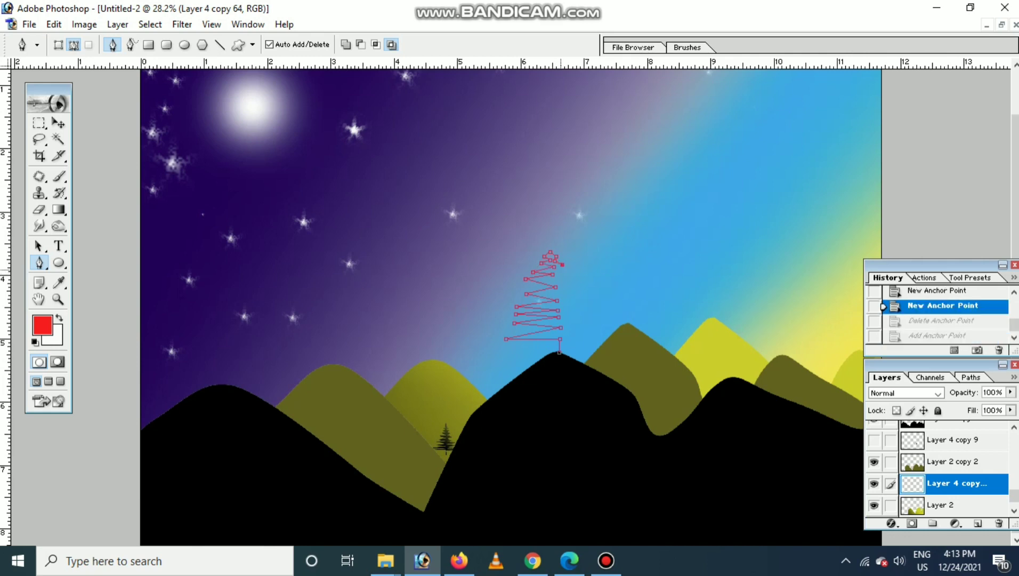
Step: Resume the path at the tip and begin the tree's right-side branches
click(562, 264)
click(558, 269)
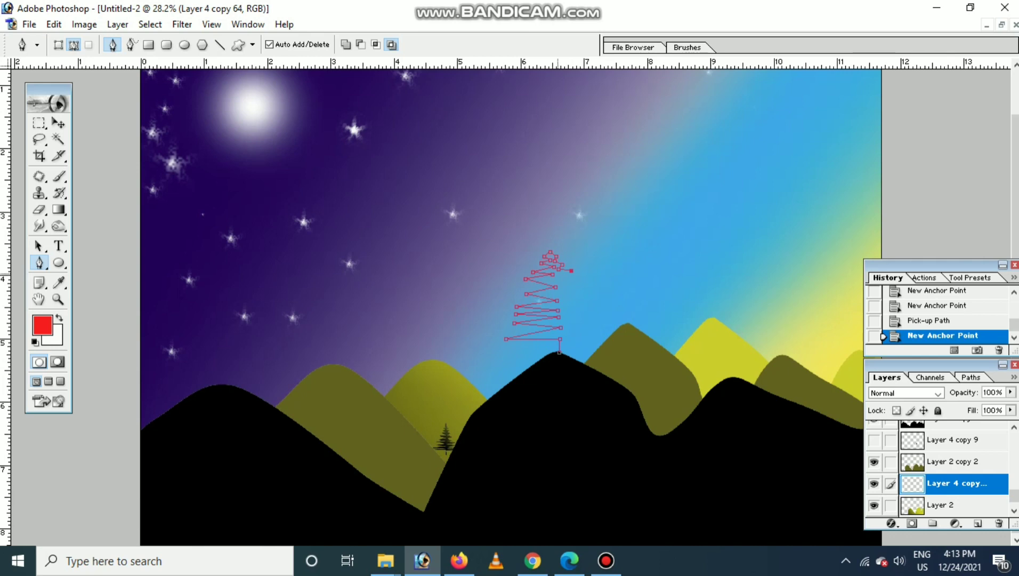
drag(559, 273, 570, 271)
click(560, 284)
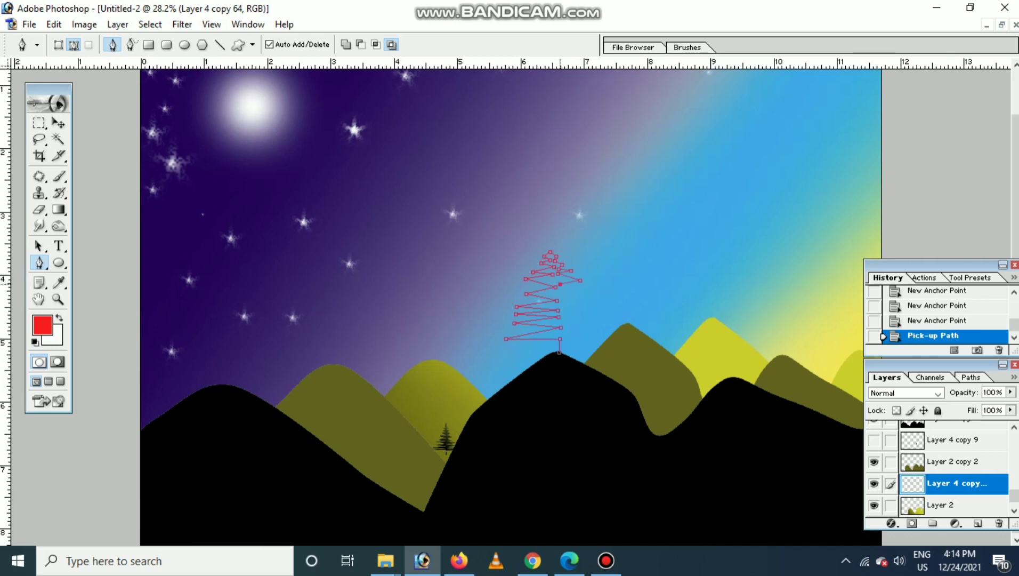
click(591, 297)
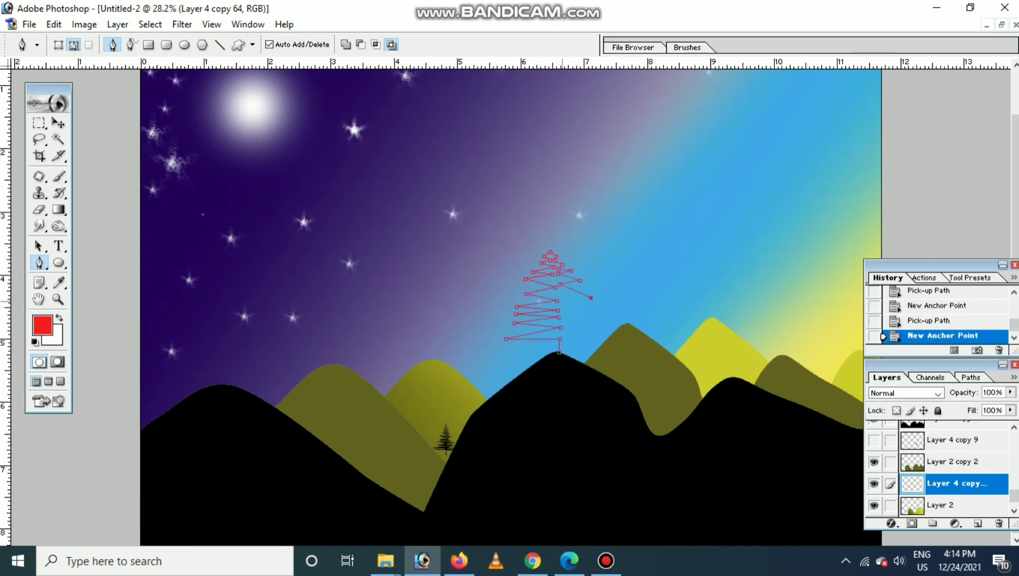
click(591, 297)
Step: Zigzag down the right-side branches to the base and close the tree outline
click(563, 311)
click(592, 307)
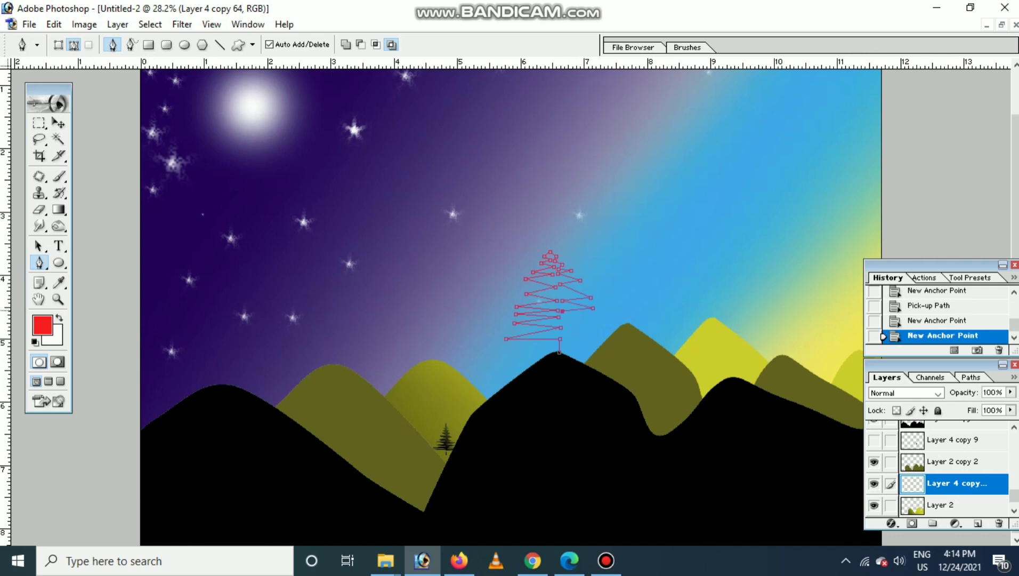
click(596, 319)
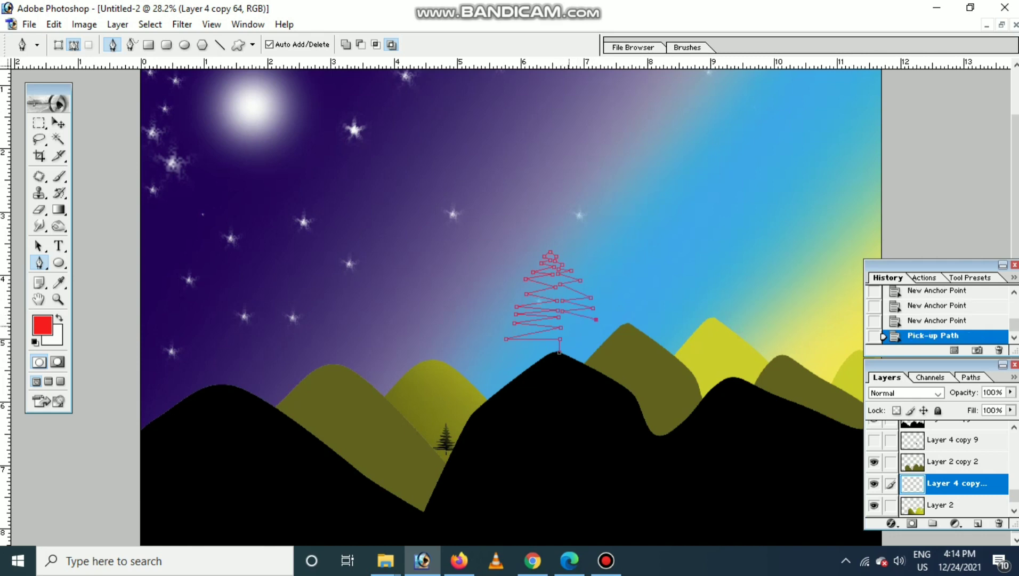
click(567, 327)
click(597, 334)
click(563, 338)
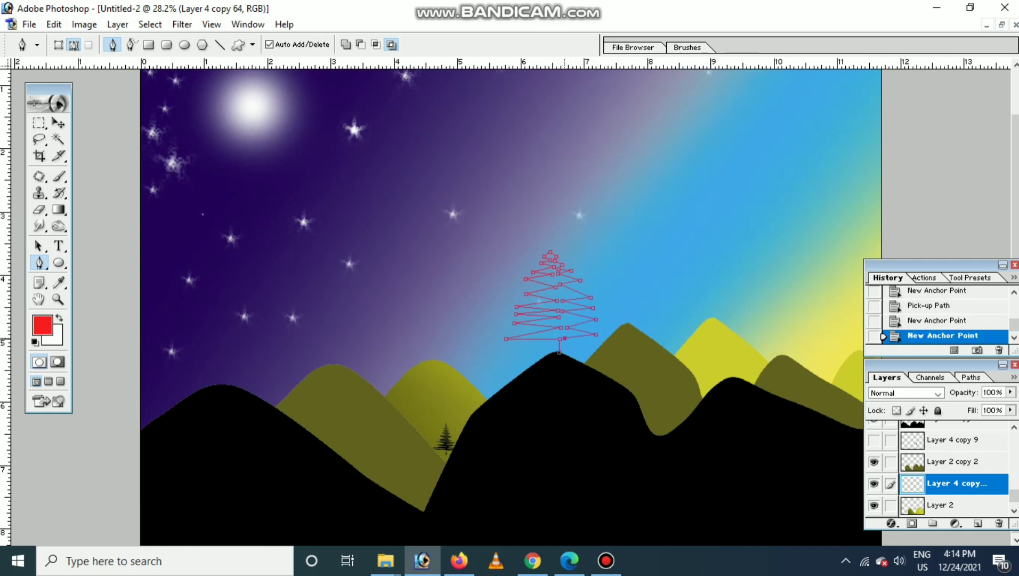
click(565, 352)
click(550, 253)
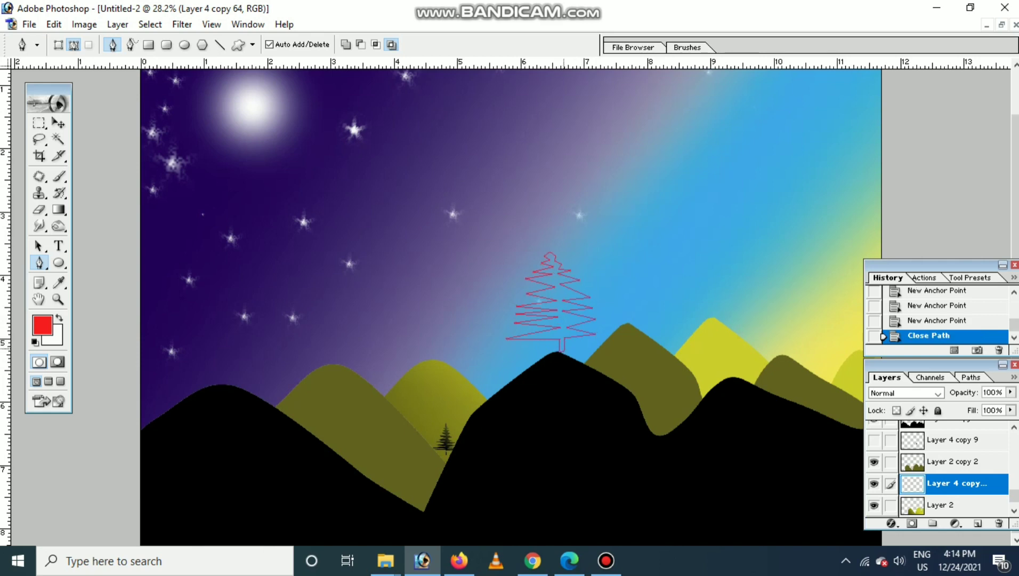
Step: Load the tree path as a selection and fill it with black
key(ctrl+Return)
key(alt+BackSpace)
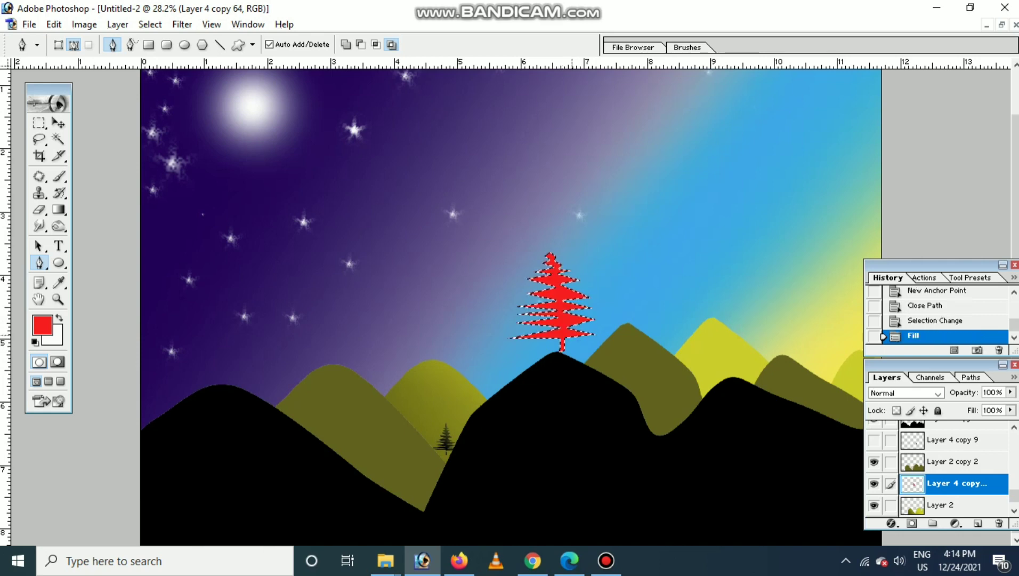
key(ctrl+BackSpace)
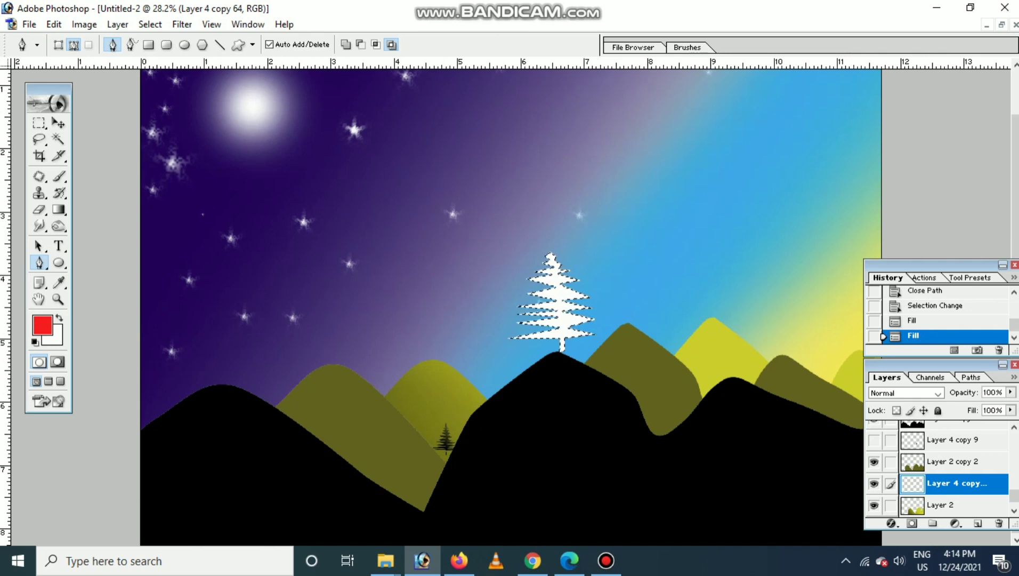
click(43, 324)
double_click(600, 320)
text(0)
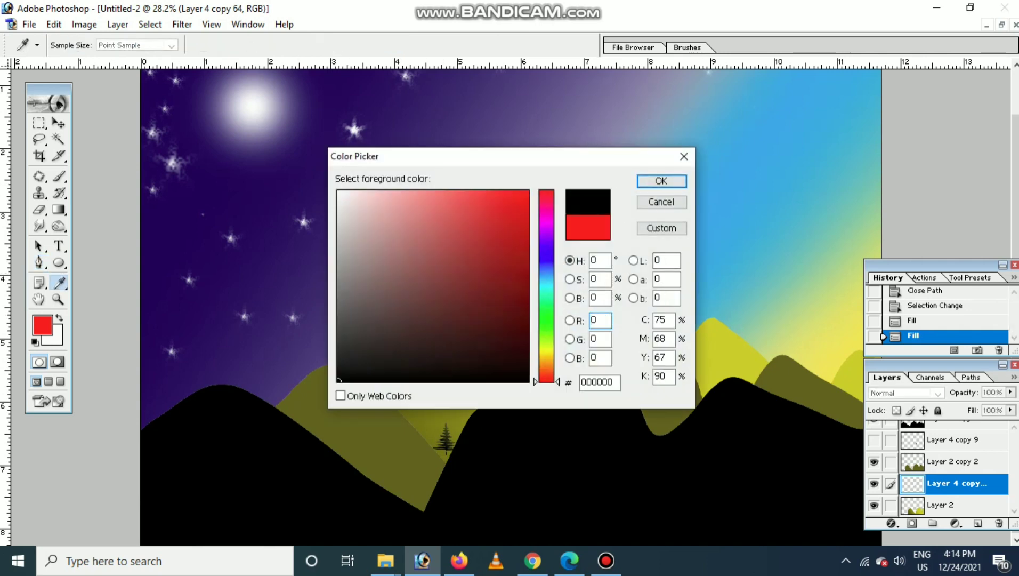
key(Return)
key(p)
key(ctrl+BackSpace)
key(alt+BackSpace)
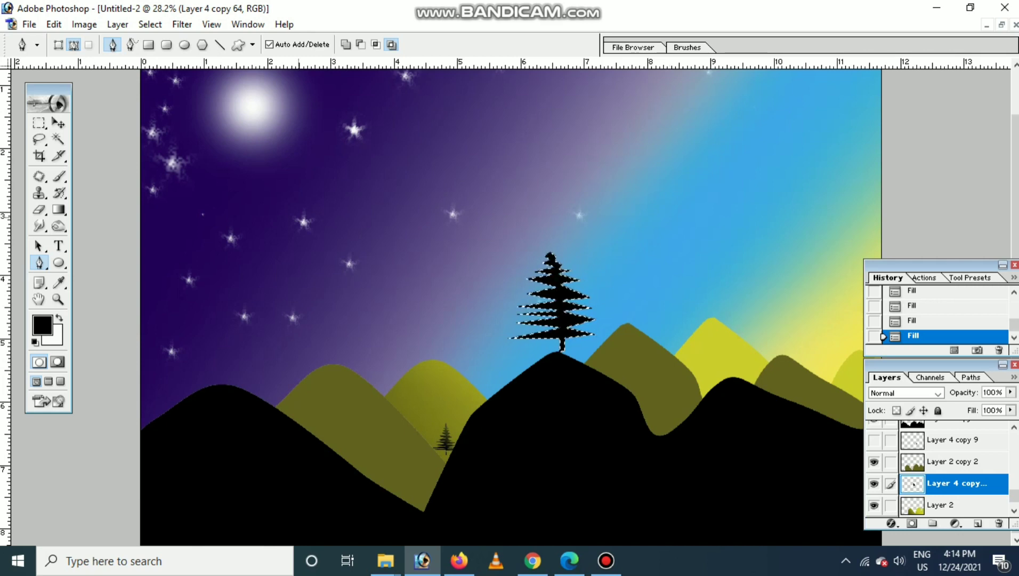
Step: Sample olive from the hills and shade the tree with a horizontal olive gradient
click(43, 324)
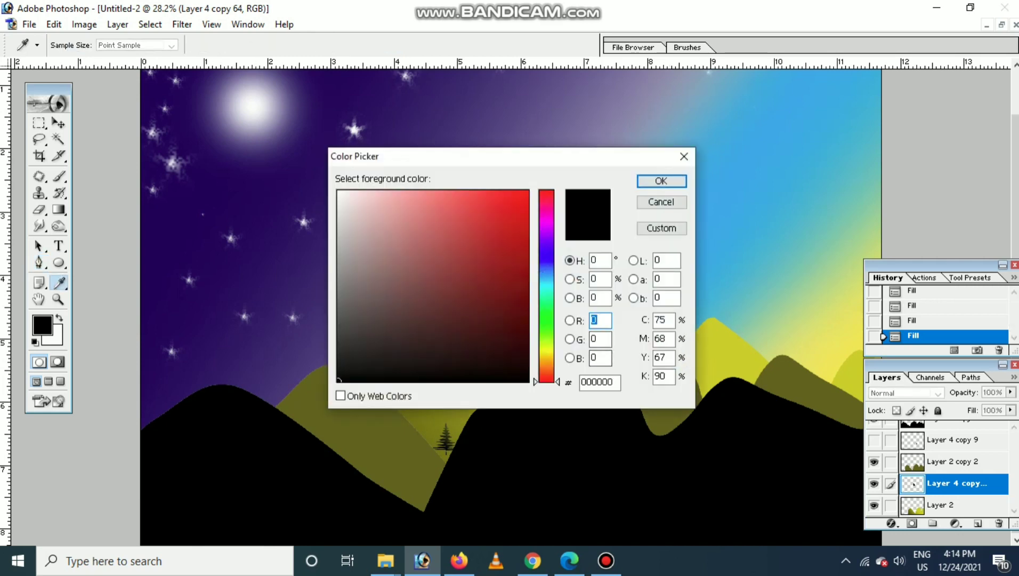
click(437, 418)
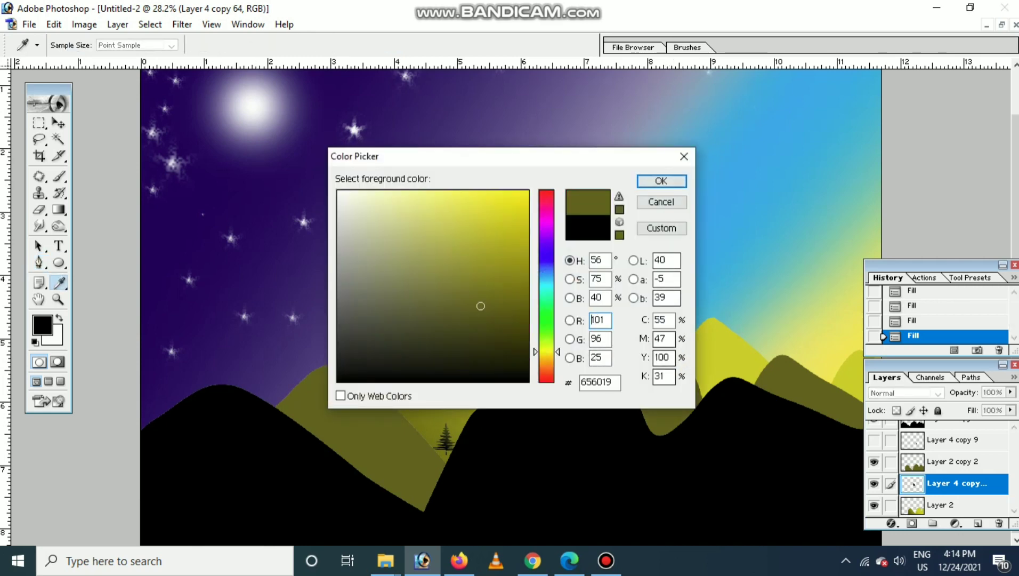
drag(612, 165, 450, 163)
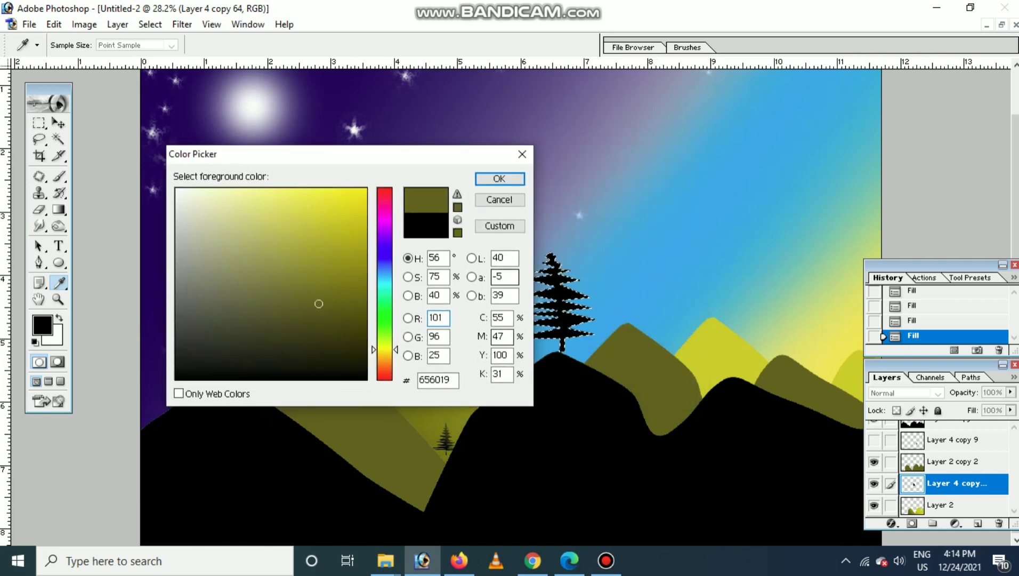
click(500, 179)
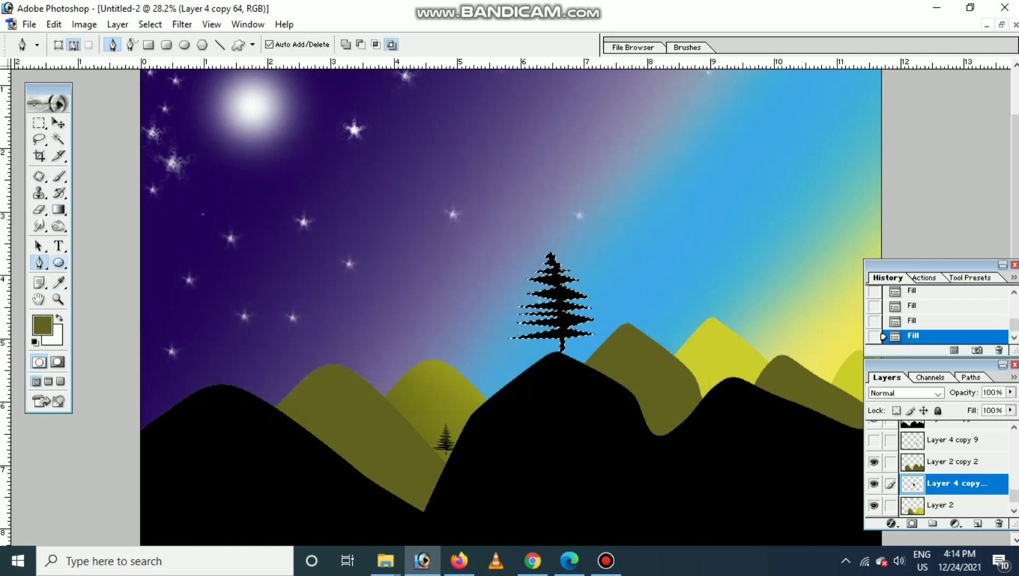
click(59, 209)
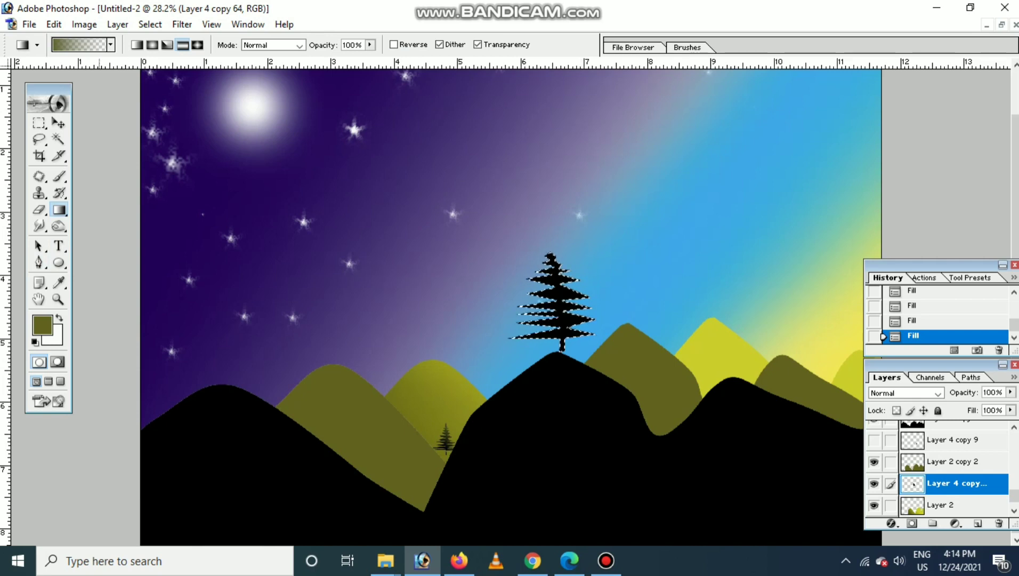
drag(552, 256, 554, 349)
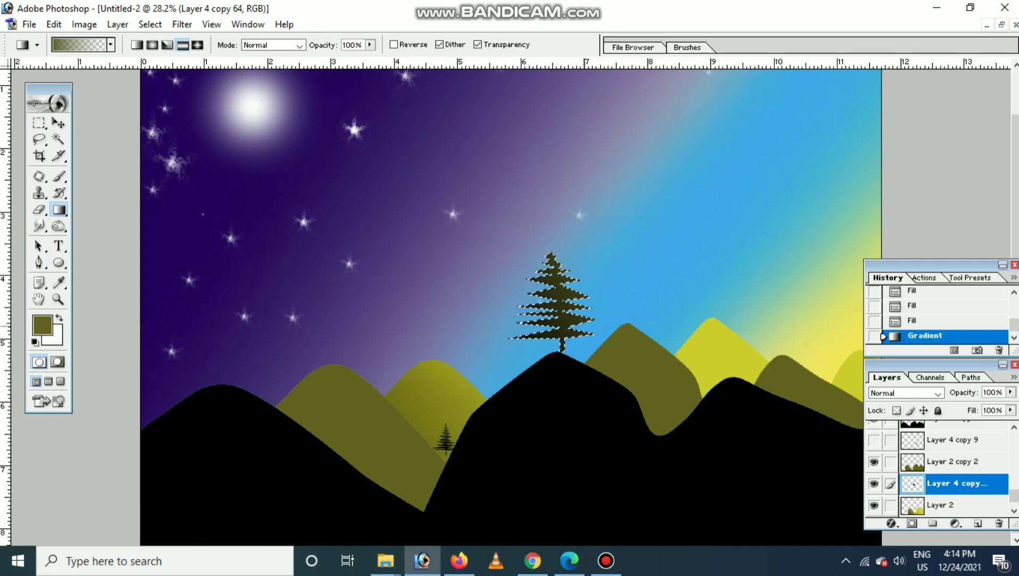
key(ctrl+z)
drag(554, 298, 591, 299)
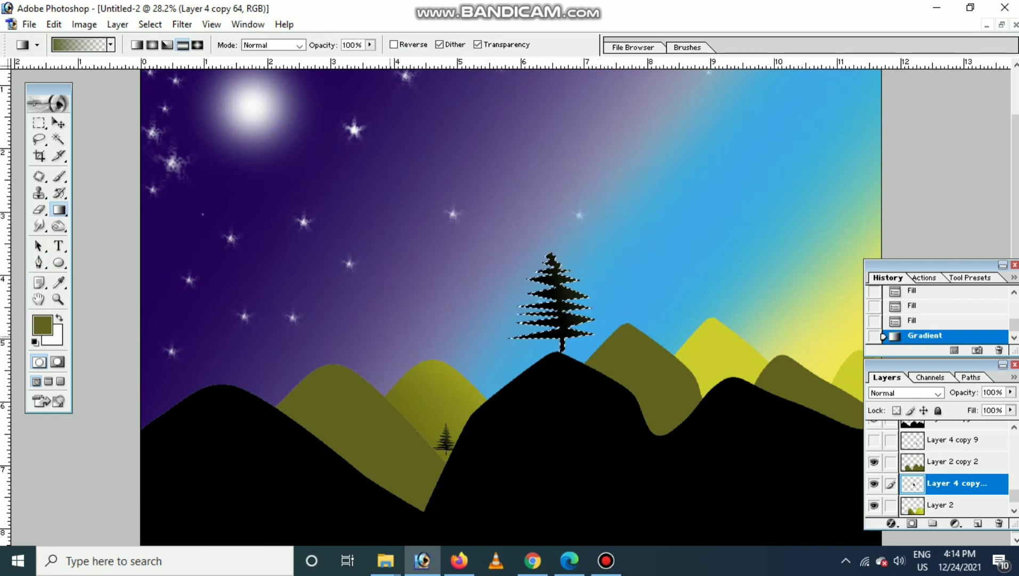
Step: Nudge the tree down onto the peak, deselect, and duplicate it to a new layer
key(v)
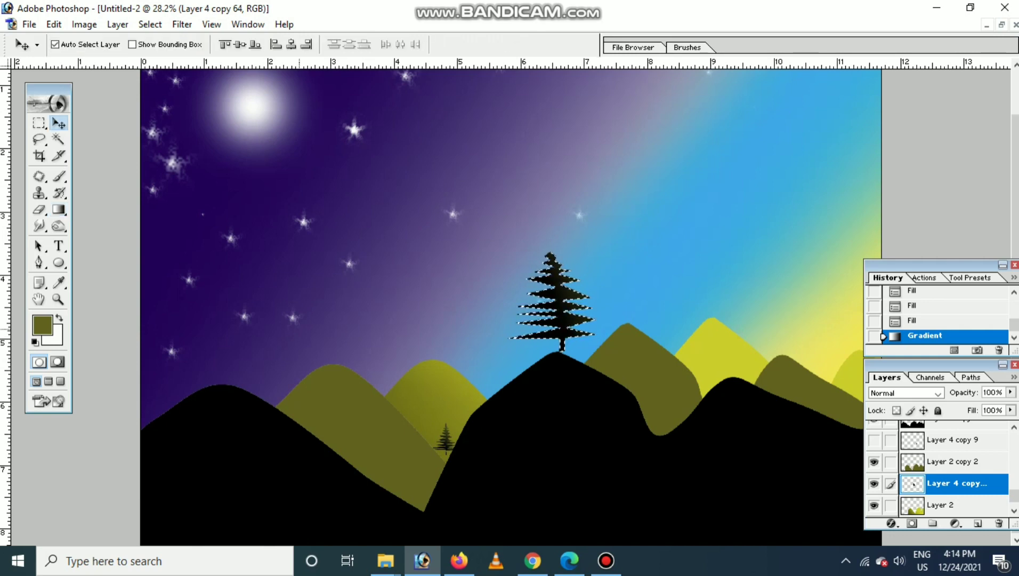
key(Up)
key(Down)
key(Down)
key(Down)
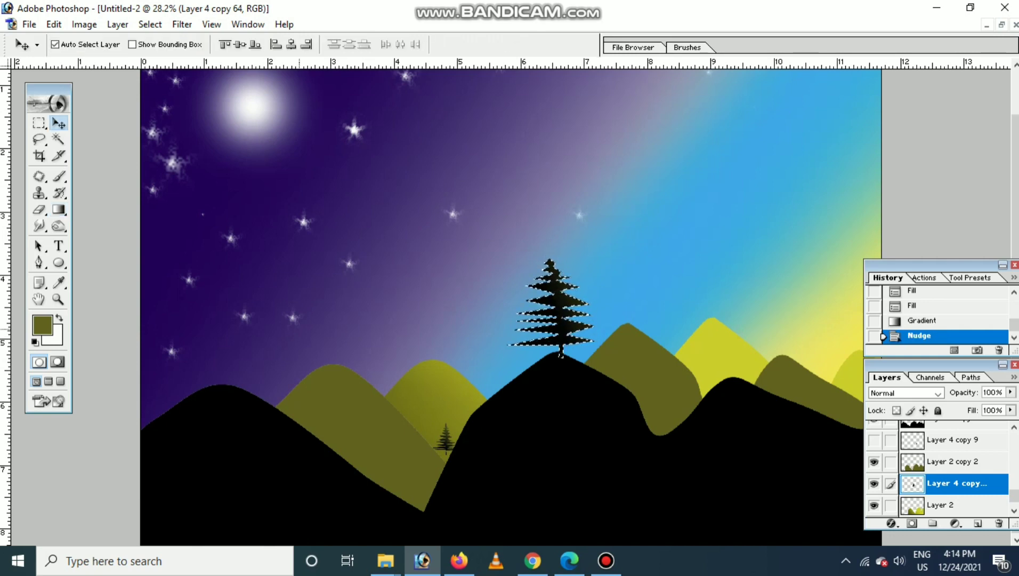
key(ctrl+d)
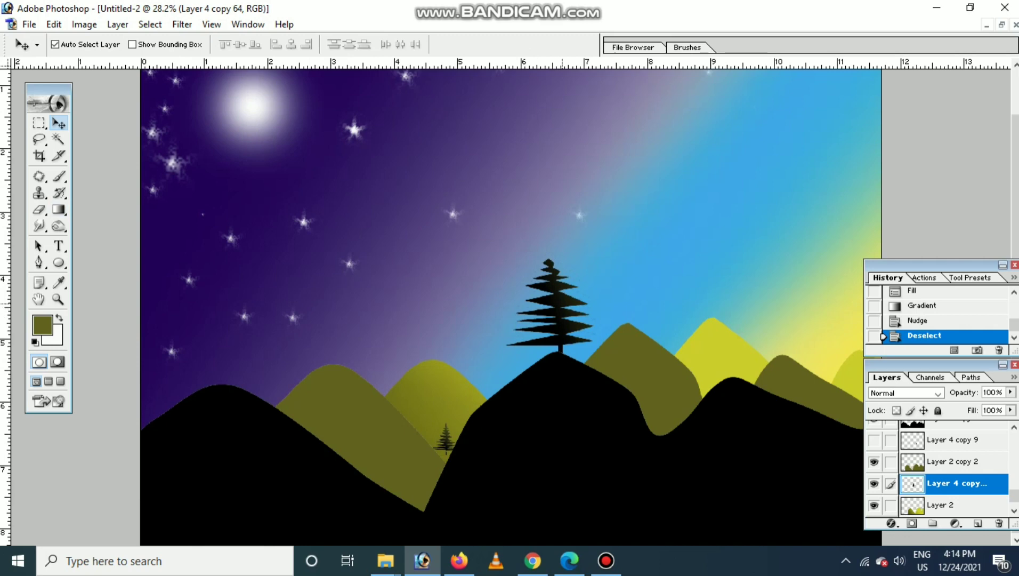
key(ctrl+j)
Step: Place a tree copy to the right and scale it down to 64%
mouse_move(549, 304)
mouse_down()
mouse_move(623, 304)
mouse_move(633, 283)
mouse_up()
key(ctrl+t)
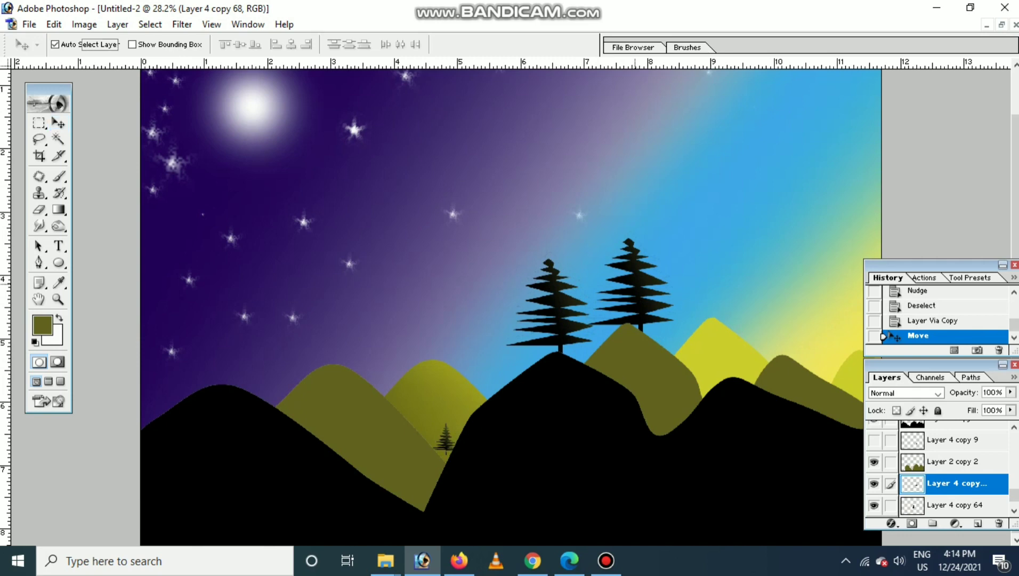
drag(676, 231, 617, 304)
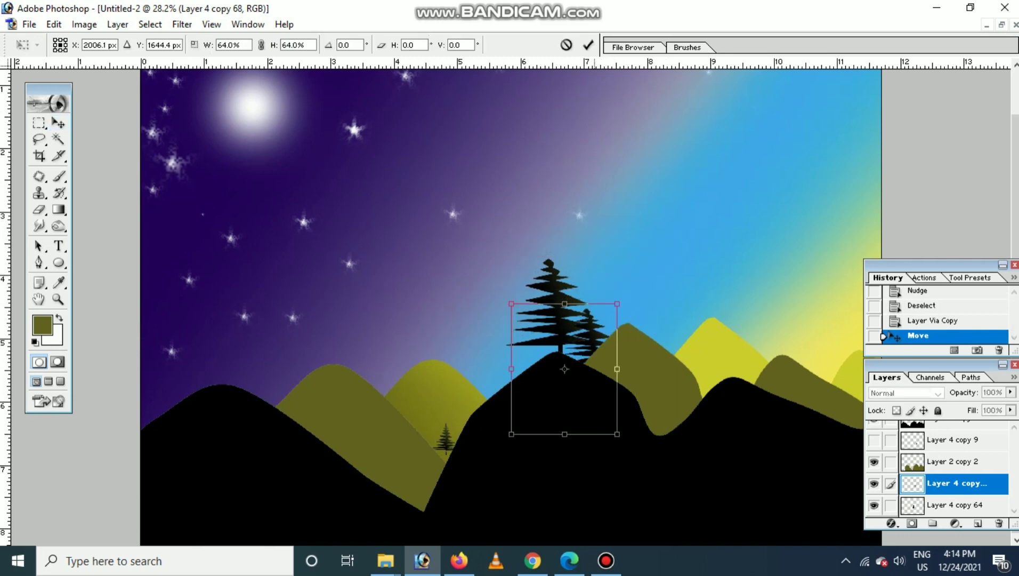
drag(564, 369, 643, 277)
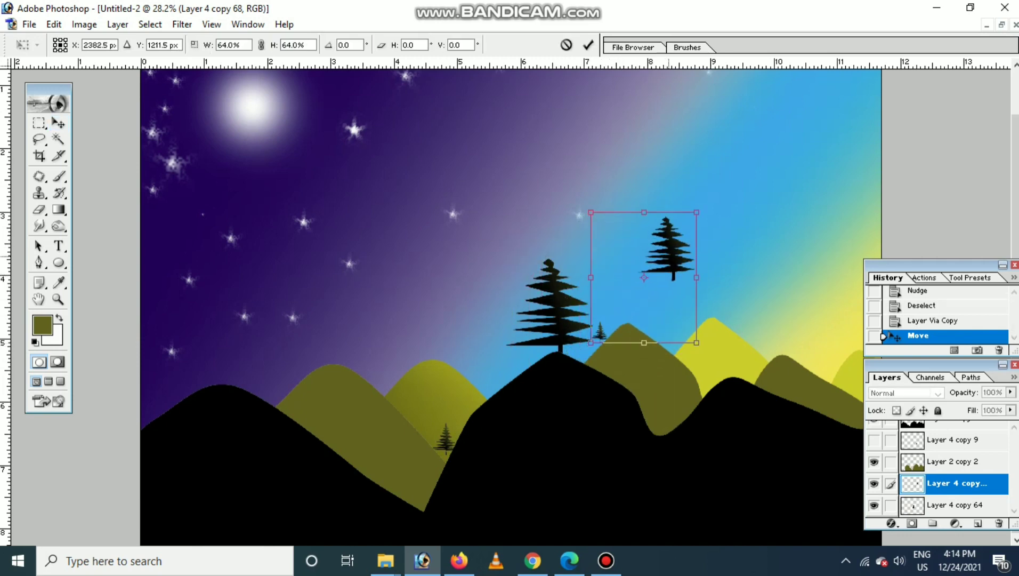
key(Return)
Step: Erase the stray tiny tree, move the small tree onto the olive mountain, bring it forward
key(e)
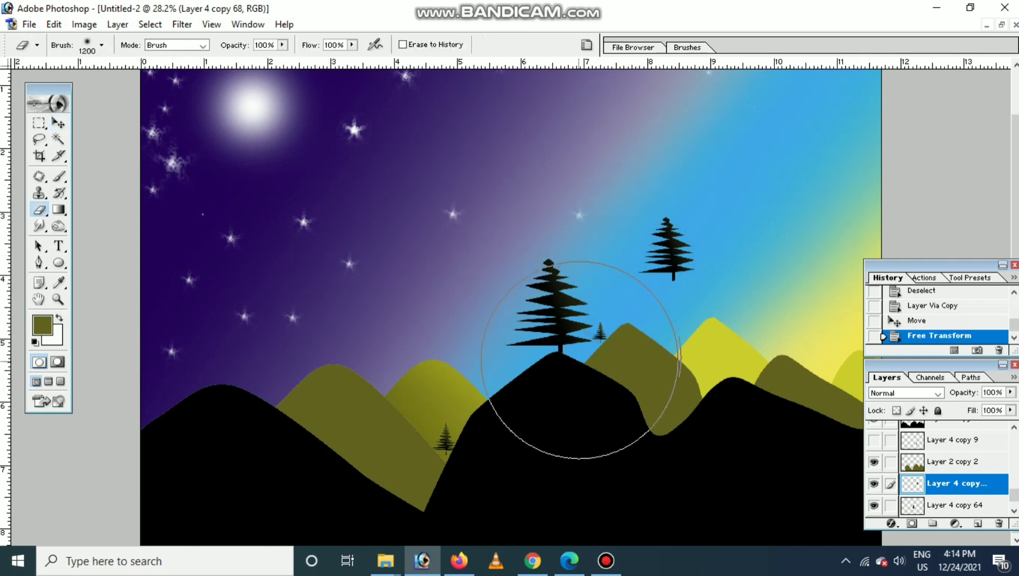
key(bracketleft)
key(bracketleft)
key(bracketleft)
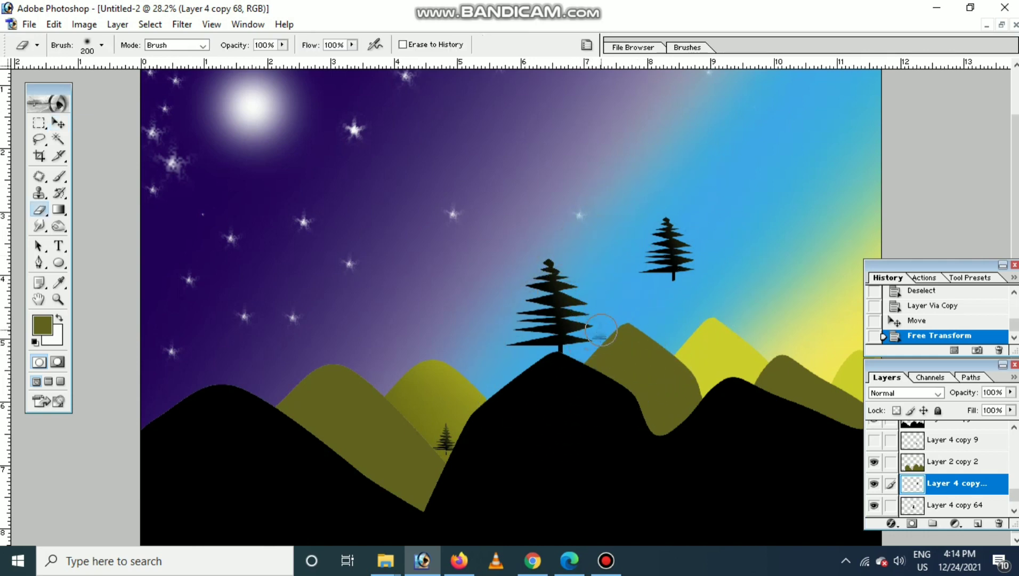
click(593, 346)
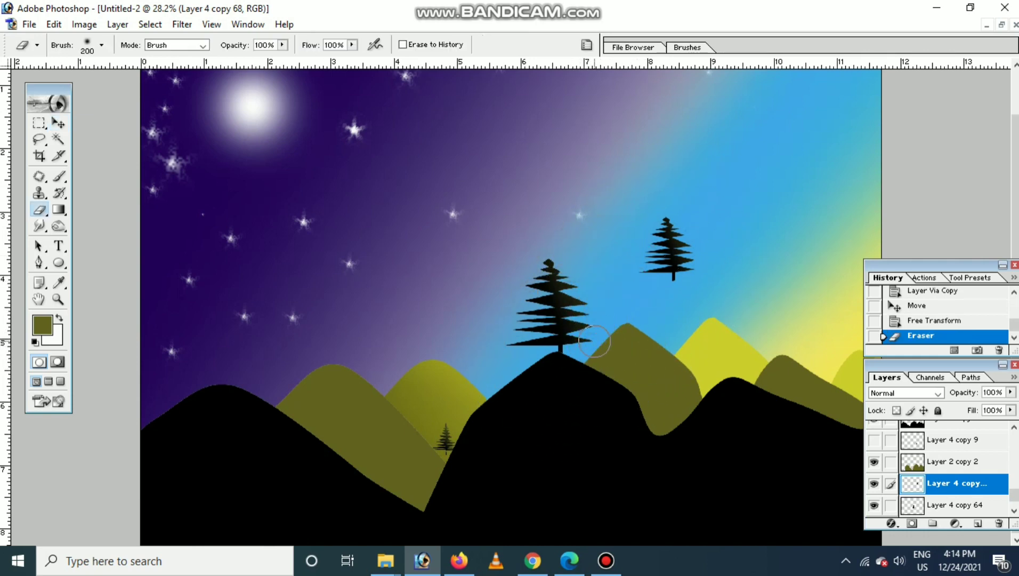
key(v)
drag(667, 250, 627, 312)
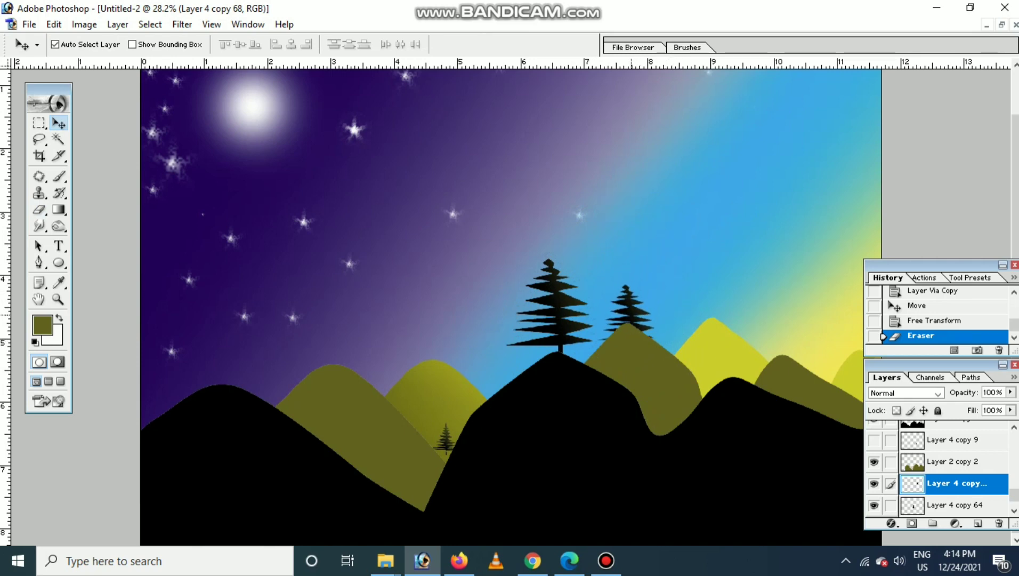
key(ctrl+bracketright)
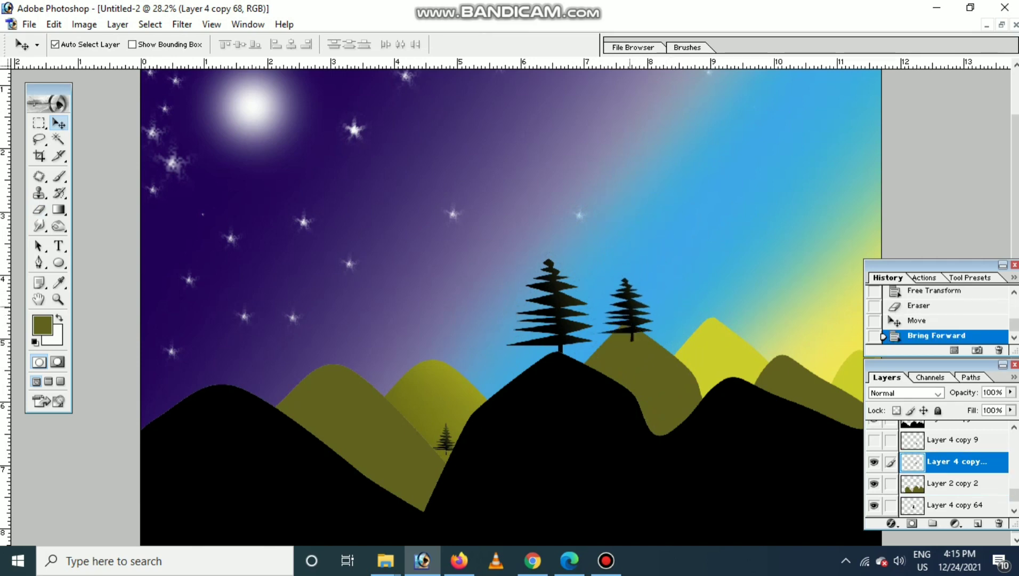
Step: Shrink the small tree further, set it on the olive slope, and add another copy lower down
key(ctrl+t)
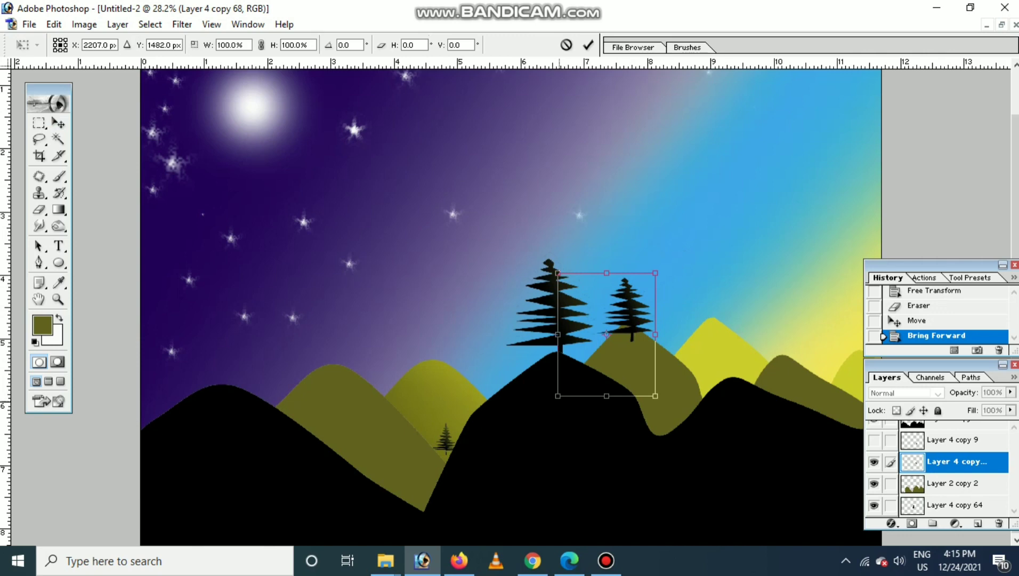
drag(557, 395, 595, 348)
key(Return)
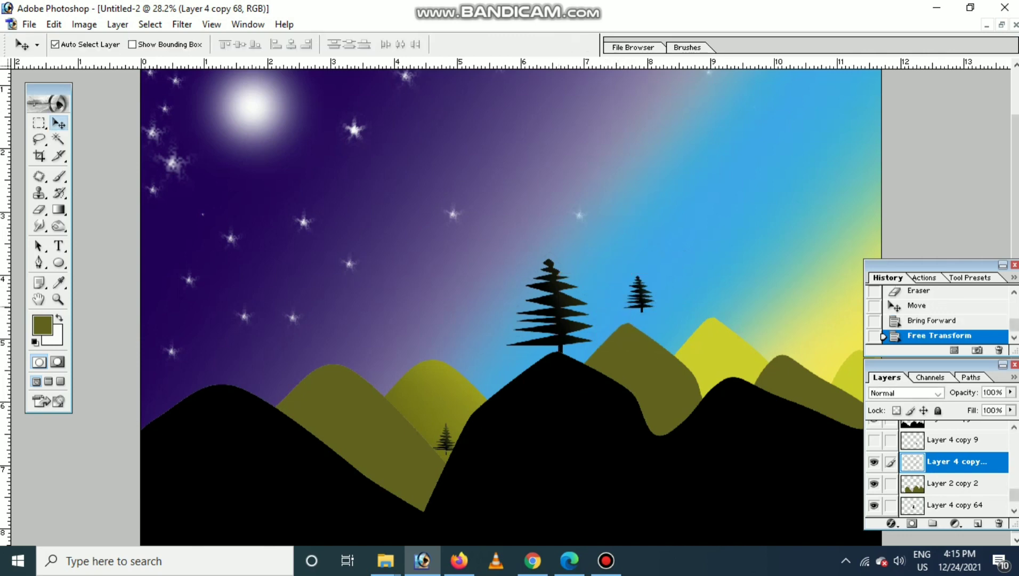
mouse_move(644, 308)
mouse_down()
mouse_move(635, 335)
mouse_move(645, 341)
mouse_move(629, 346)
mouse_move(669, 370)
mouse_up()
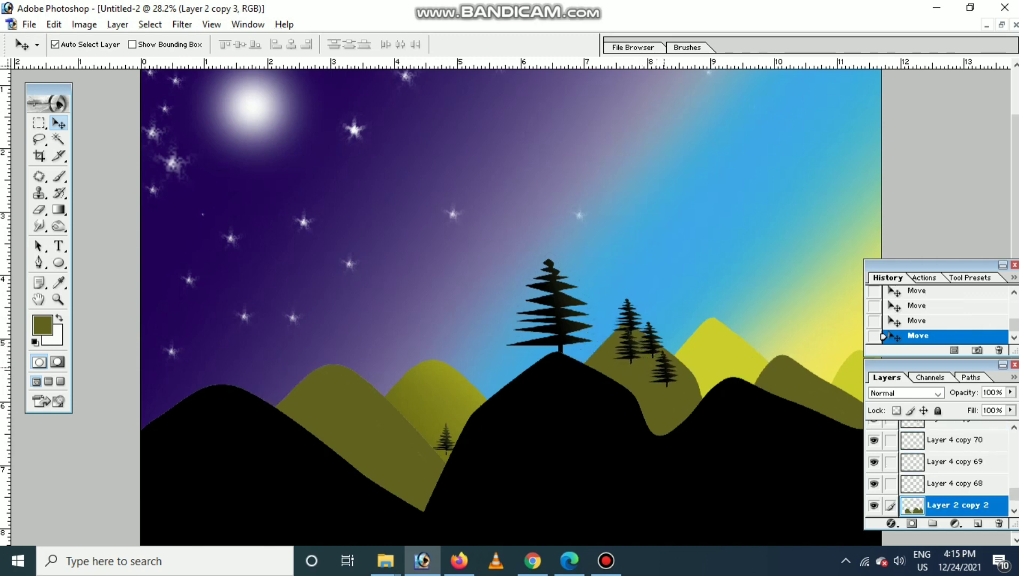
mouse_move(629, 331)
mouse_down()
mouse_move(637, 368)
mouse_move(700, 341)
mouse_move(718, 309)
mouse_move(749, 352)
mouse_move(718, 362)
mouse_up()
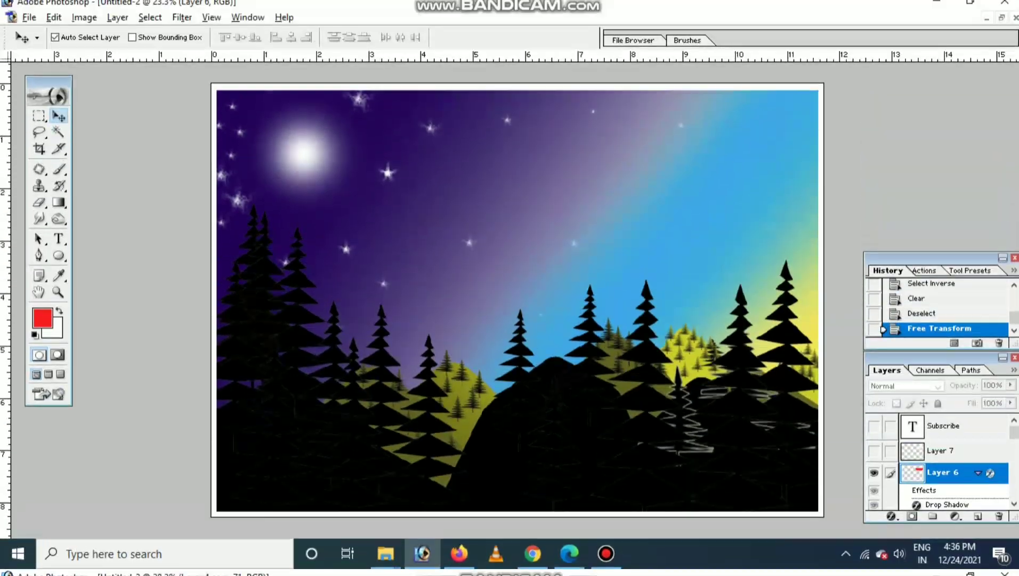
Step: Turn on Layer 6's visibility to reveal the full pine forest
click(875, 480)
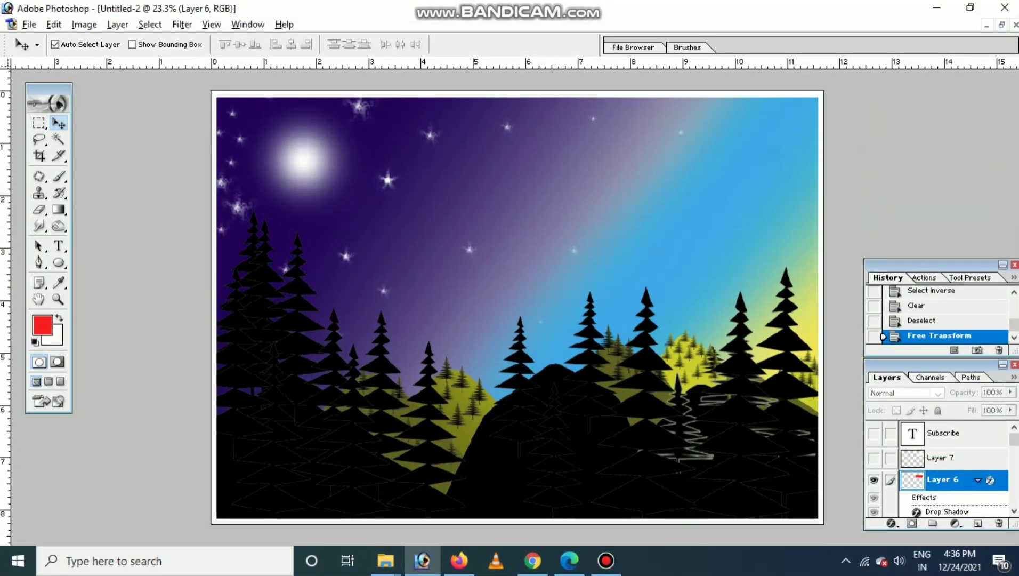